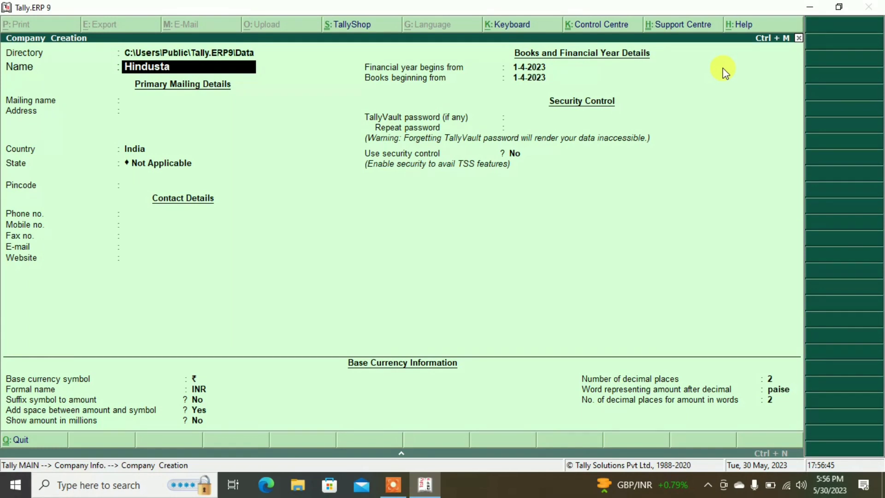
Step: Complete the company name as Hindustan UNI LEVER, keep it as the mailing name, and fill in the company's street address
text(UNI LEVER)
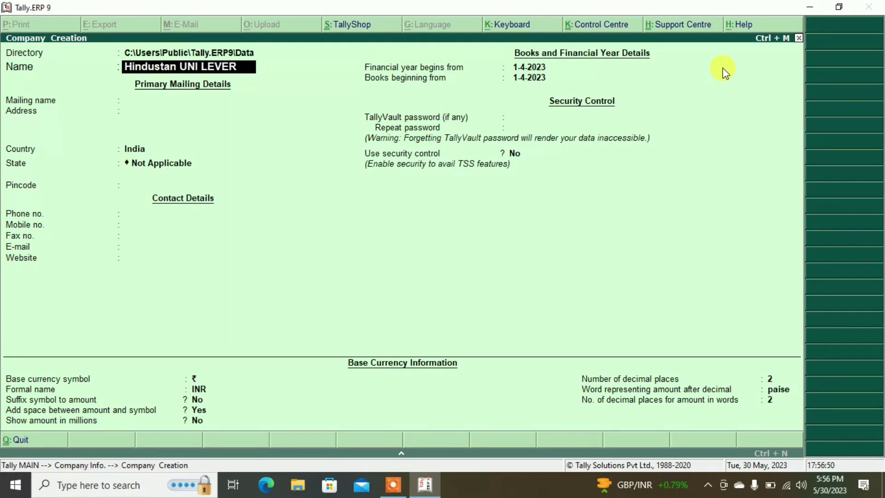
key(Return)
key(Return)
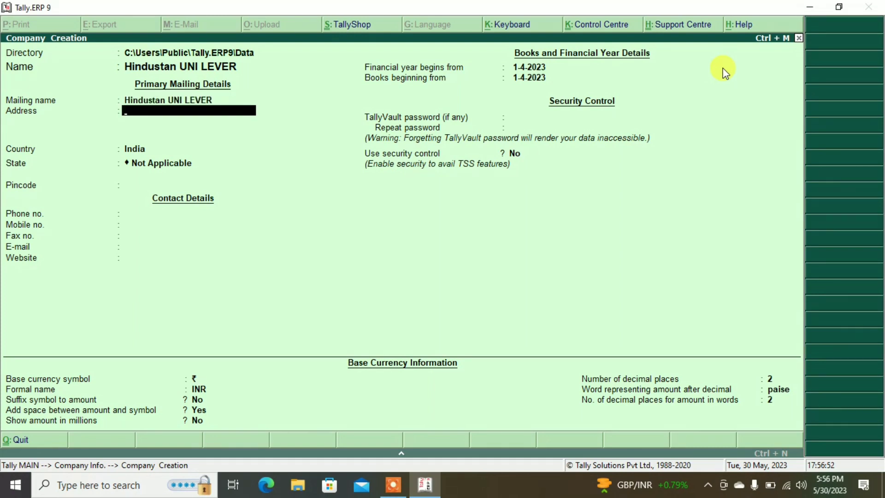
text(GARDEN REACH ROAD)
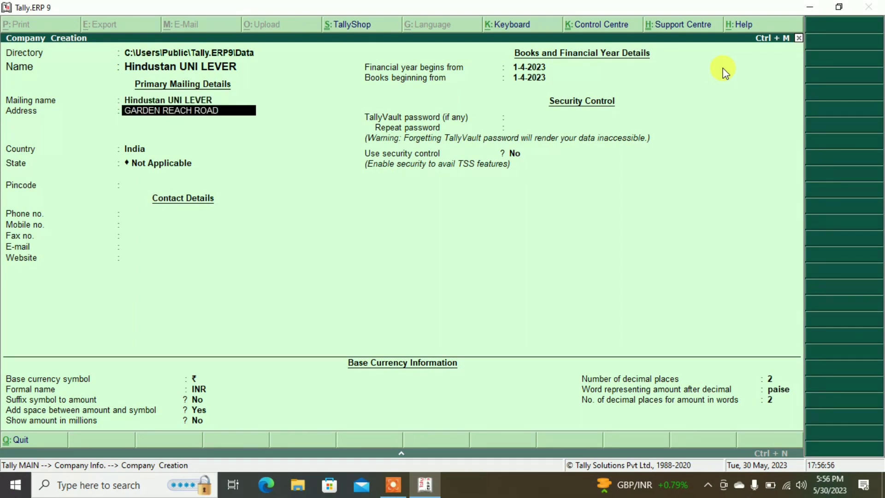
key(Return)
Step: Set the company's state to West Bengal and create the company, keeping the remaining fields at their defaults
key(Return)
key(Return)
text(W)
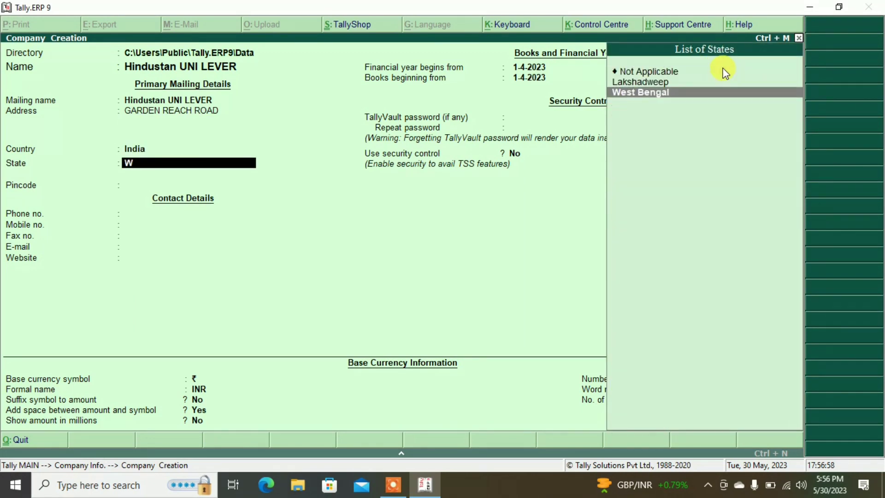
key(Return)
key(Return)
key(Return)
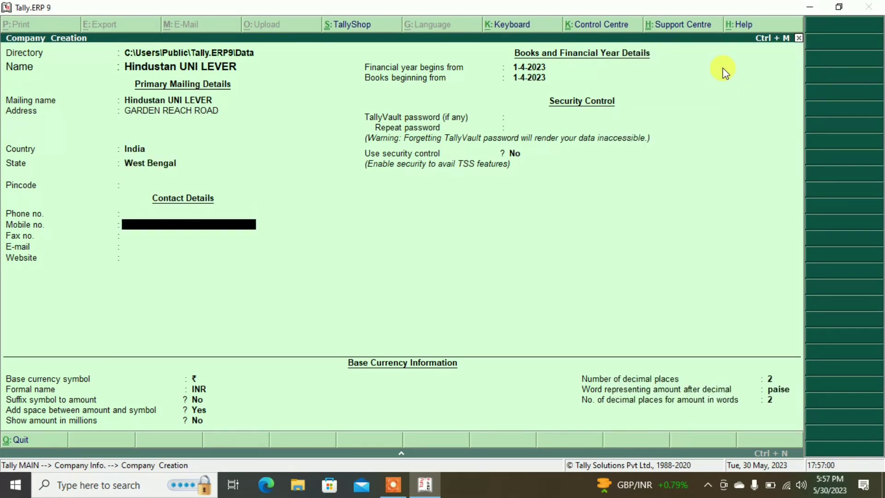
key(Return)
key(Return)
key(Return)
key(Return)
key(Return)
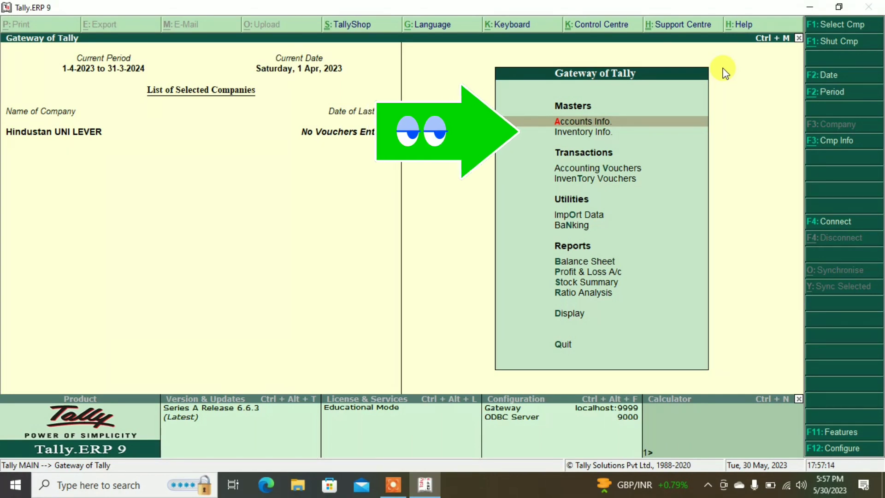
key(Down)
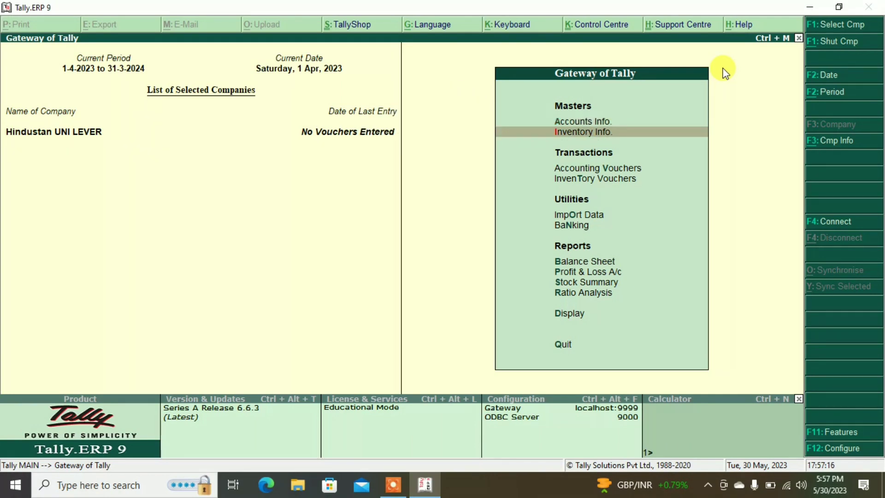
key(Up)
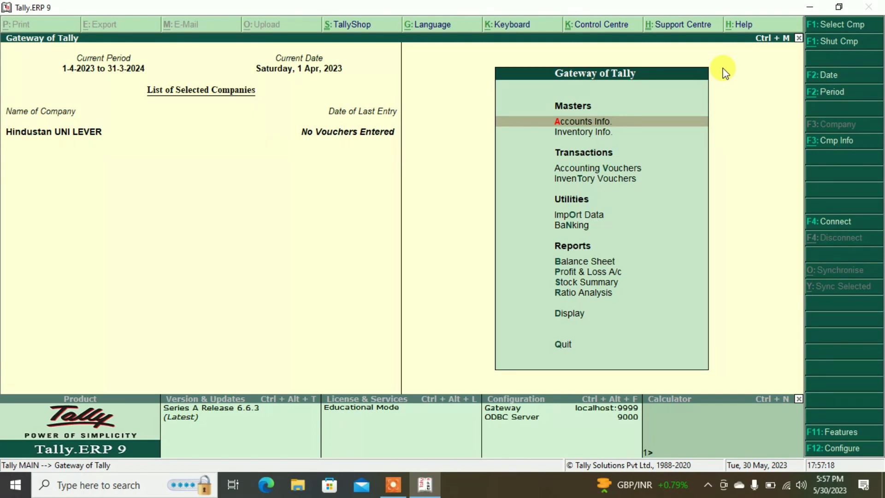
key(Down)
key(Down)
key(Down)
key(Up)
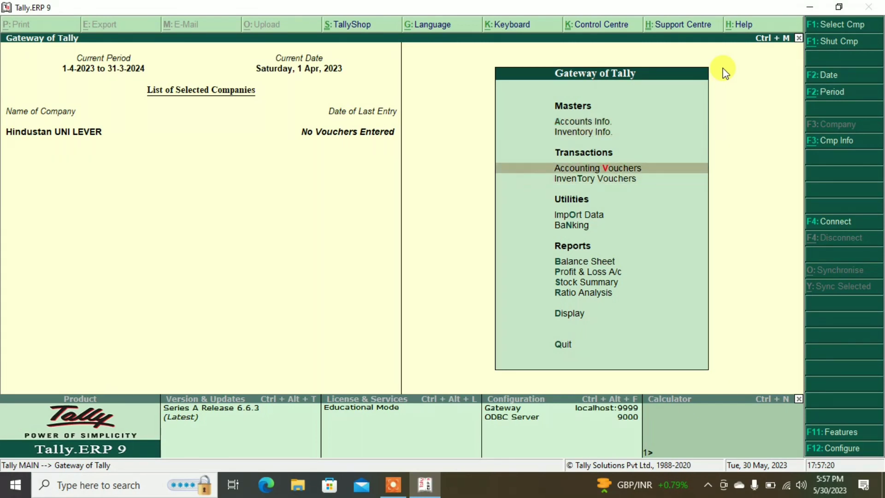
key(Up)
key(Up)
Step: Open the stock group options within the inventory masters
key(Down)
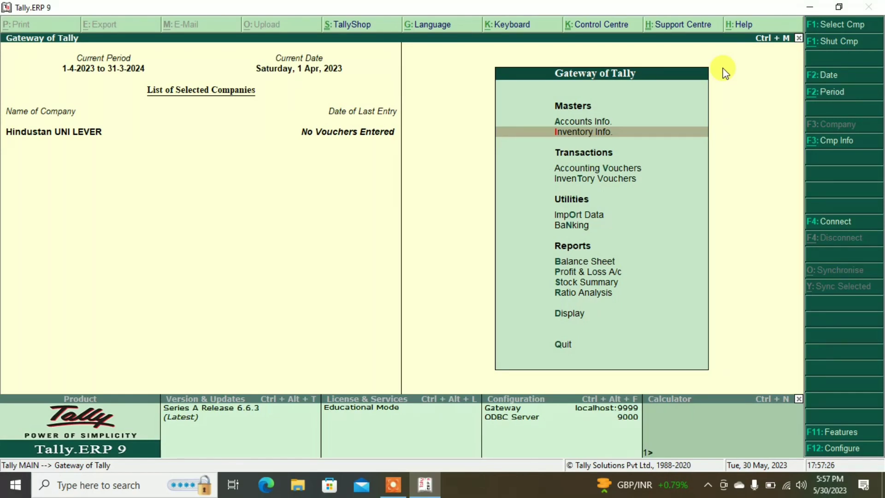
key(Return)
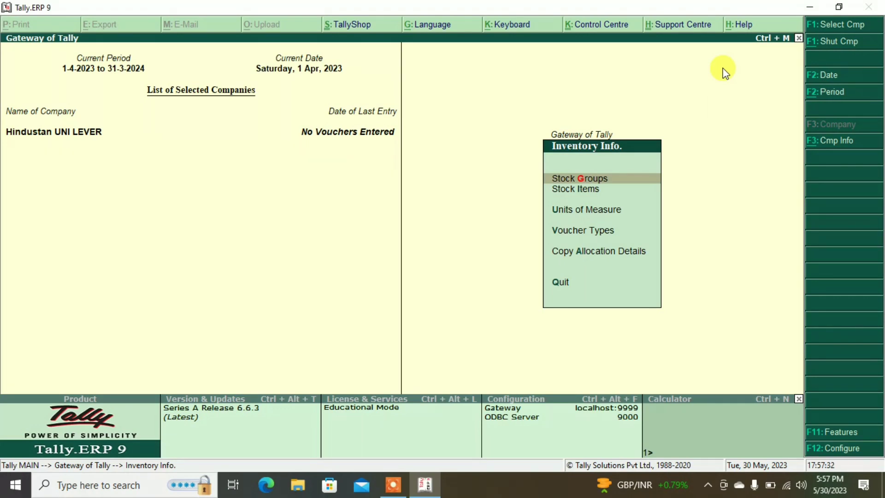
key(Return)
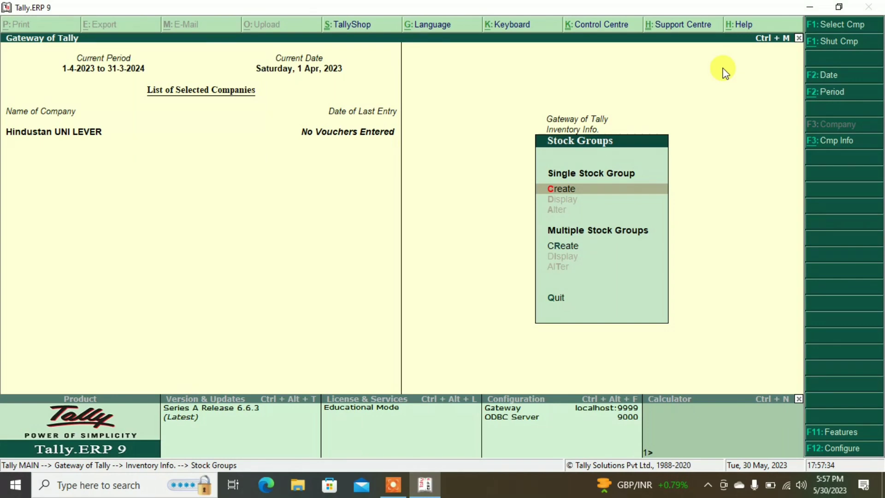
key(Down)
key(Up)
key(Down)
key(Up)
key(Down)
key(Up)
key(Down)
key(Up)
key(Down)
key(Up)
Step: Create a single stock group named SOAP under Primary, with quantities of items added
key(Return)
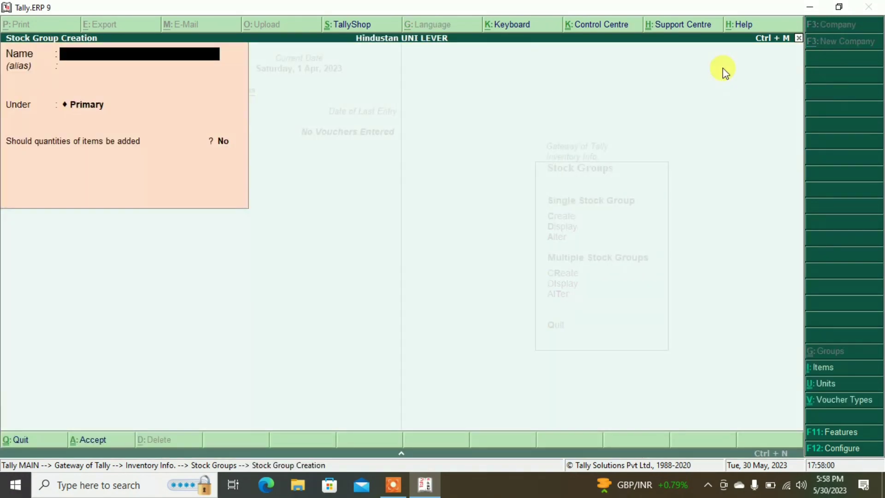
text(SOAP)
key(Return)
key(Return)
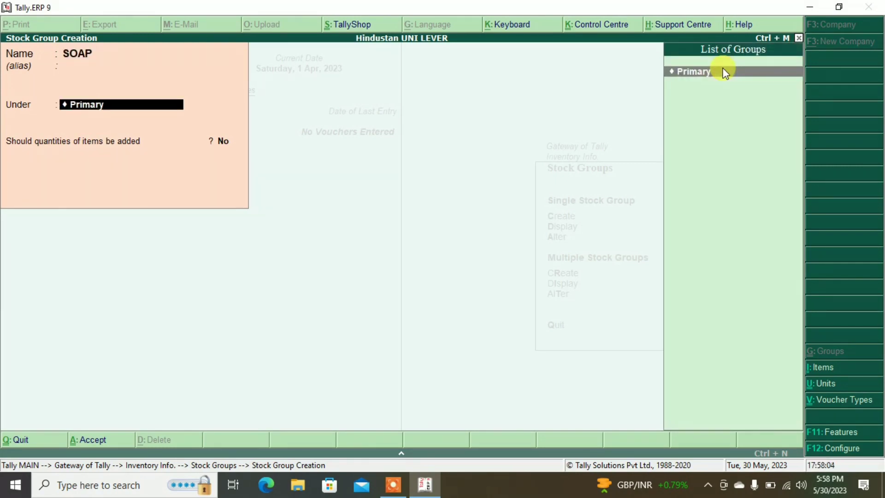
key(Return)
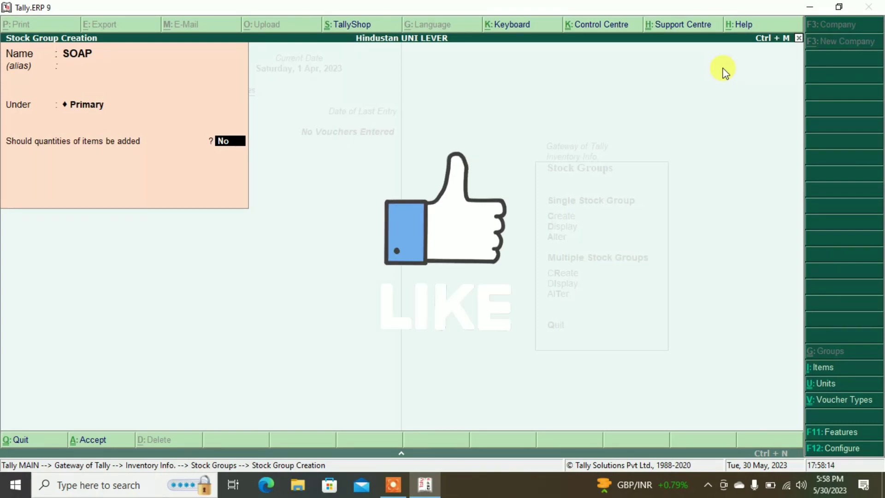
text(y)
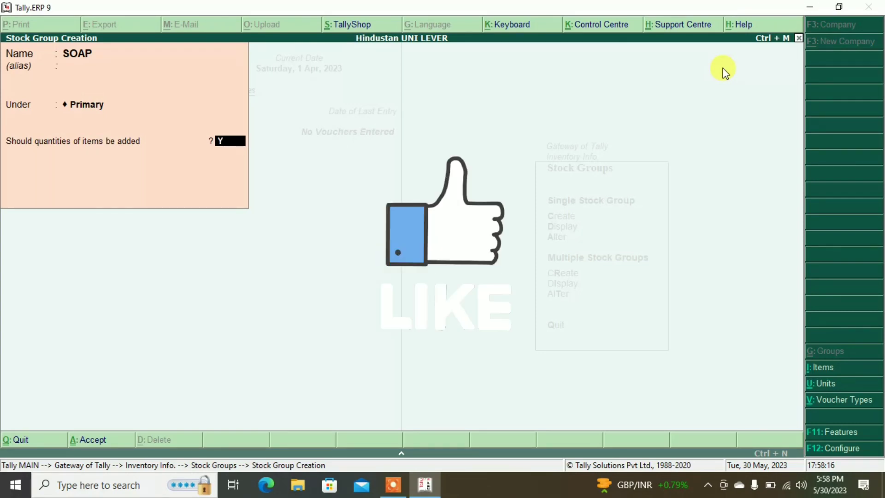
key(Return)
key(Return)
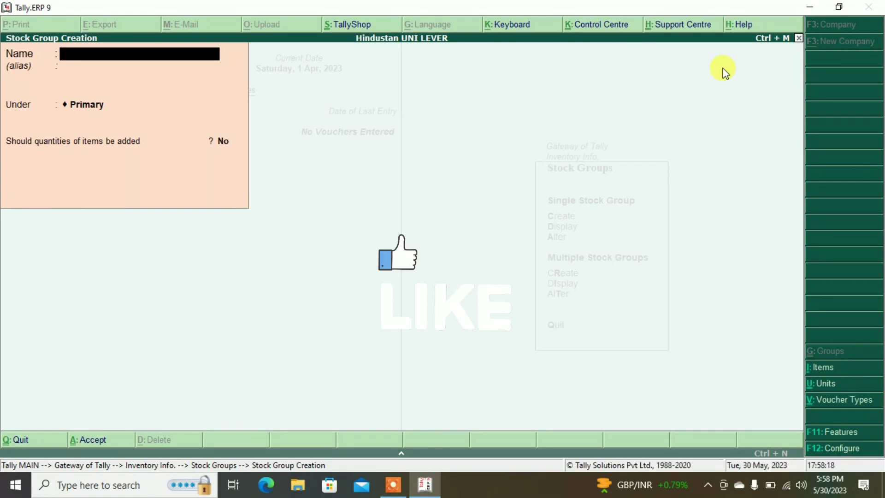
Step: Create a stock group named BATH SOAP under SOAP, with quantities of items added
text(B)
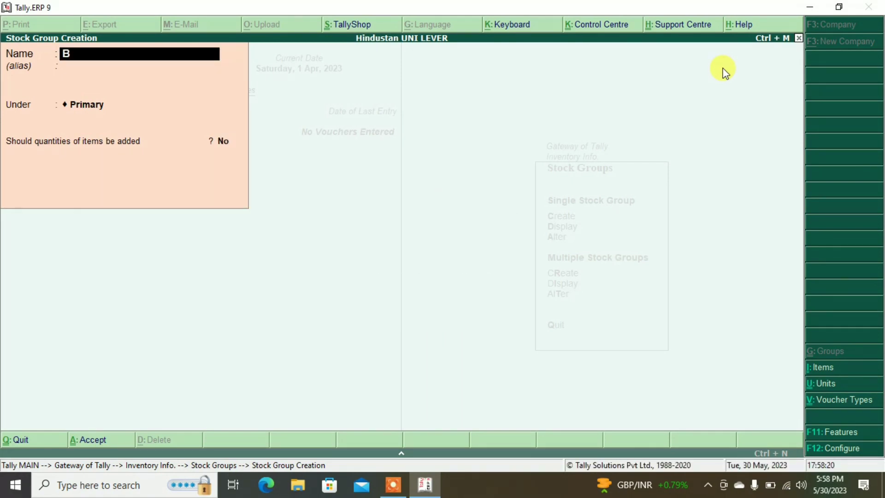
text(ATH SOAP)
key(Return)
key(Return)
key(Return)
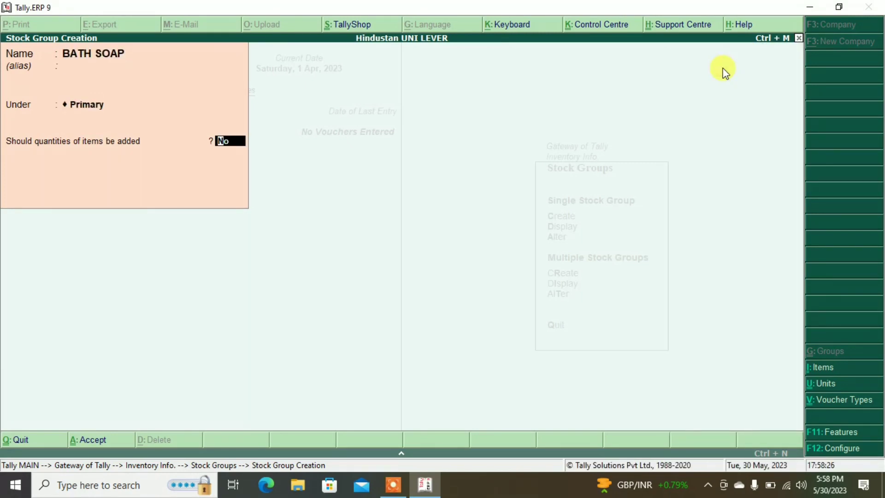
text(Y)
key(BackSpace)
key(BackSpace)
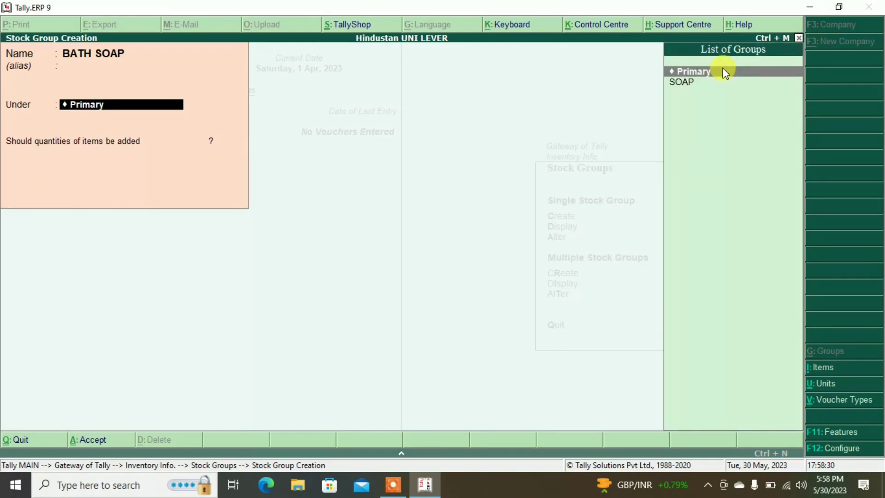
key(Down)
key(Return)
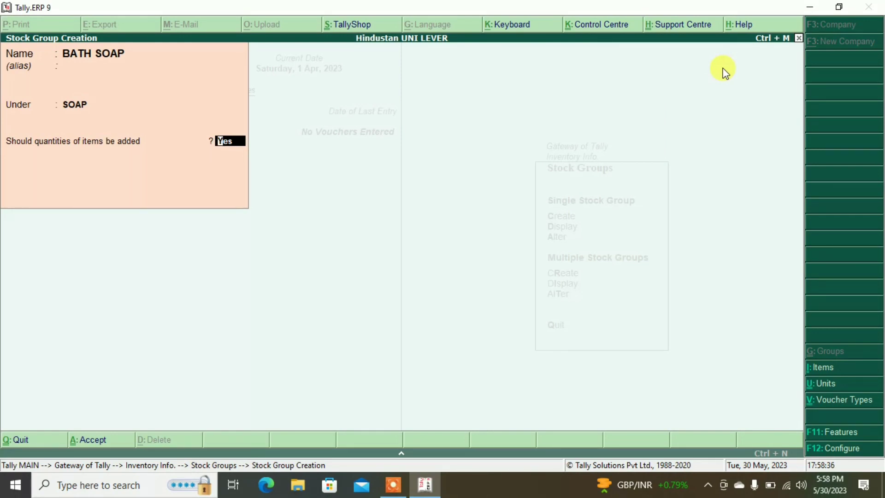
key(Return)
key(Return)
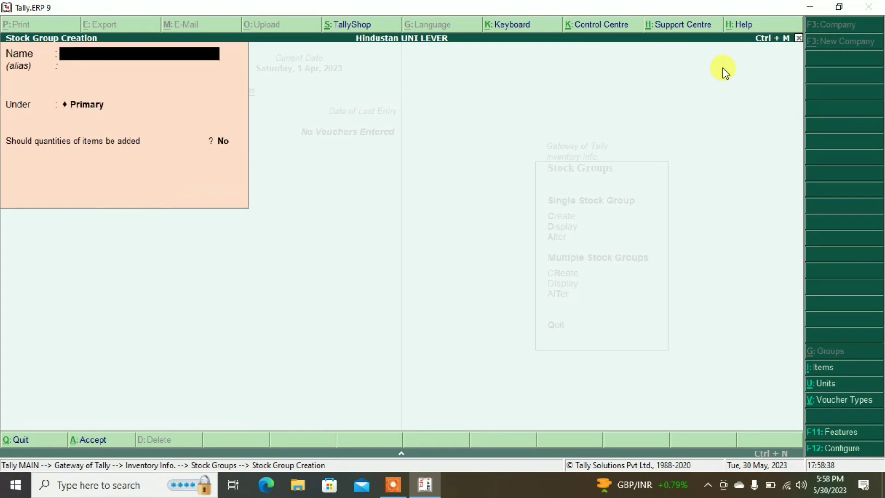
Step: Create a stock group named WASH SOAP under SOAP with quantities of items added, and return to the inventory masters
text(WASH SOAP)
key(Return)
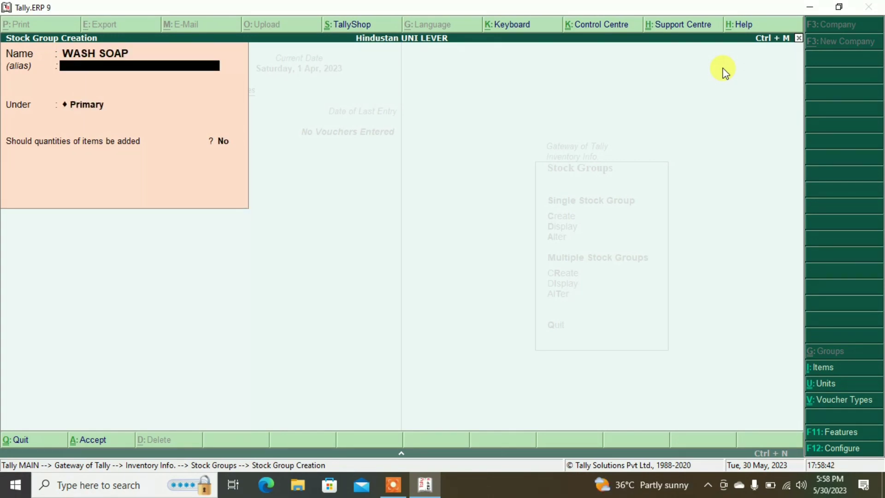
key(Return)
key(Down)
key(Down)
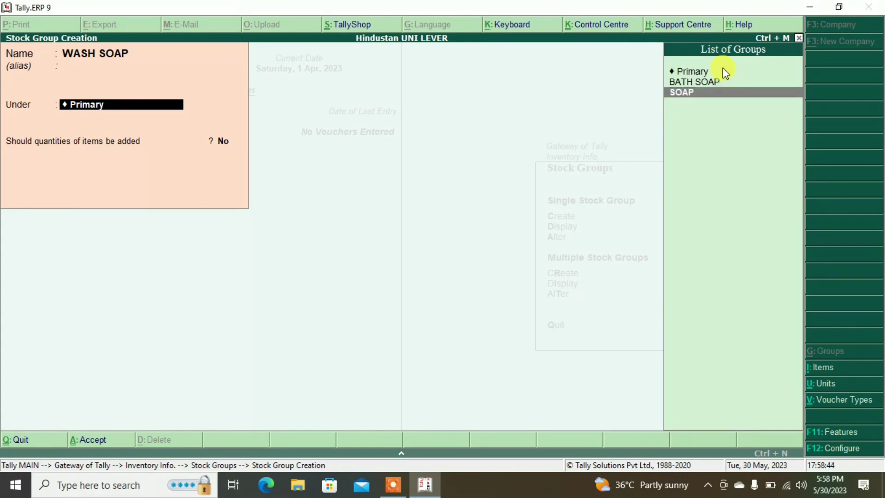
key(Return)
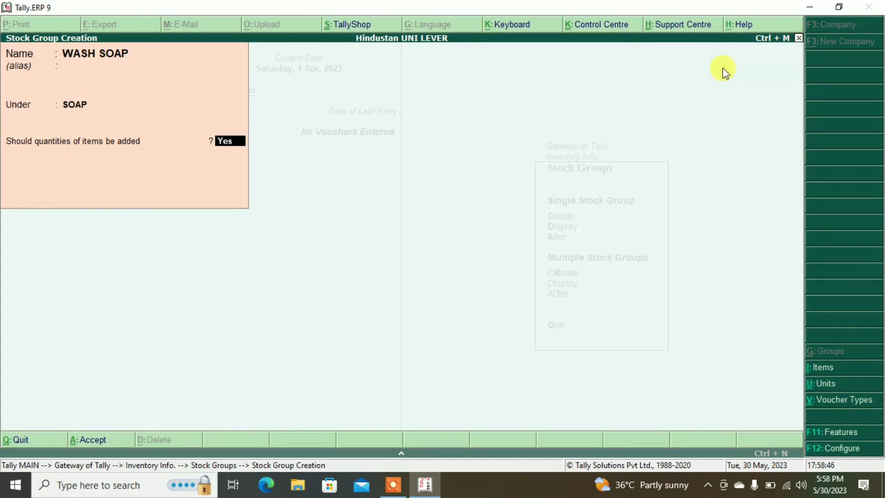
key(Return)
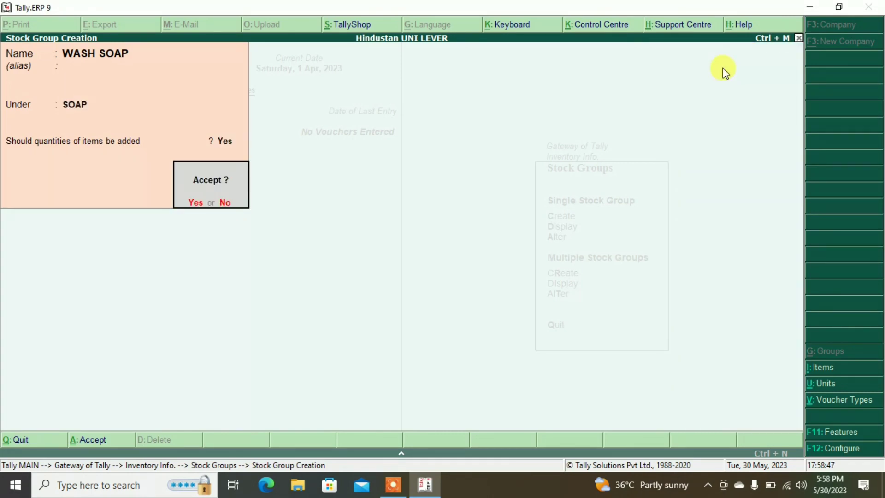
key(Return)
key(Escape)
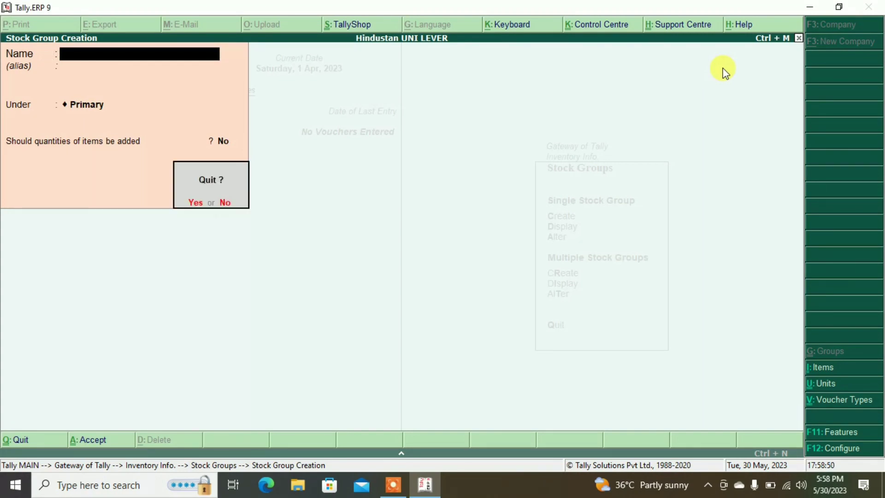
key(Return)
key(Escape)
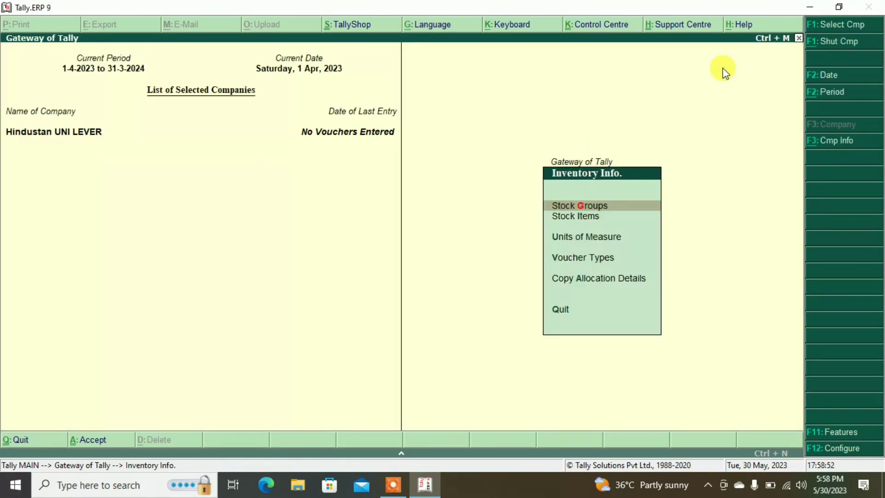
Step: Create a simple unit of measure with symbol PCS, formal name PIECES and 0 decimal places
key(Down)
key(Down)
key(Return)
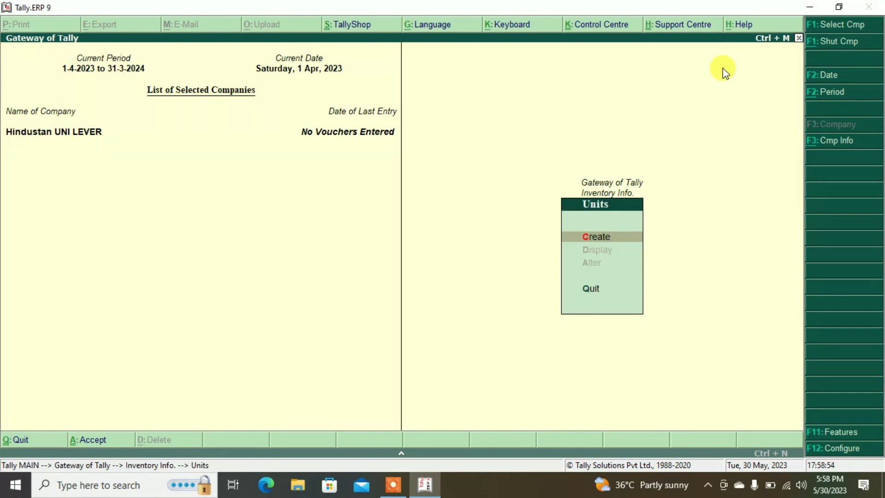
key(Return)
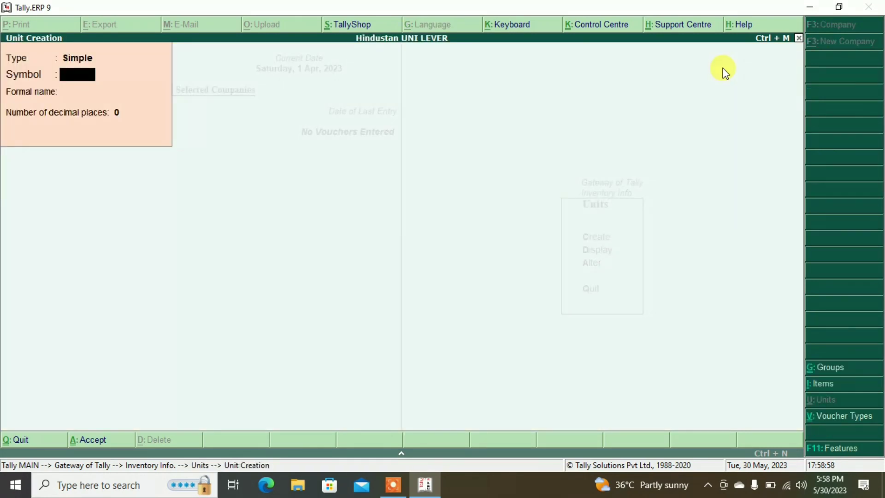
text(PCS)
key(Return)
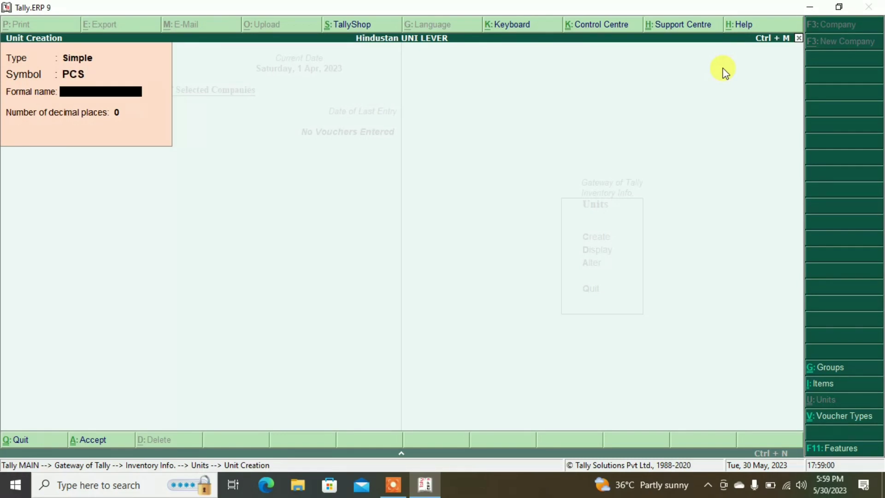
text(PIECES)
key(Return)
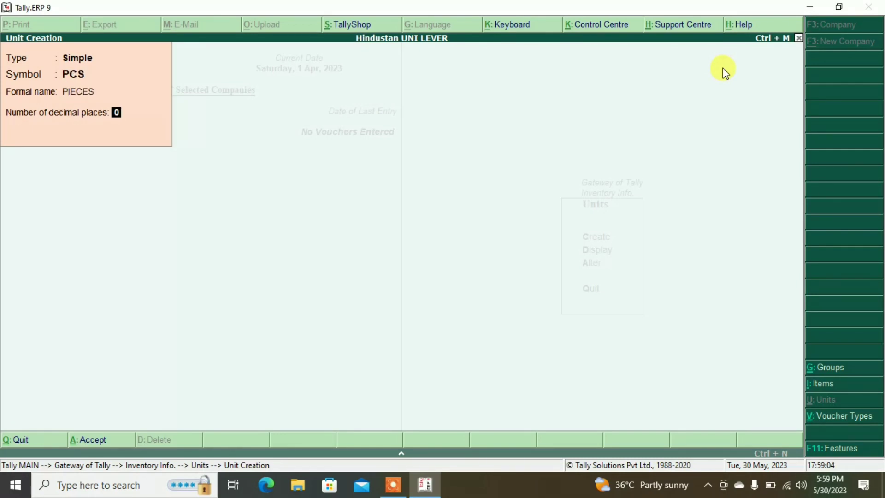
key(Return)
key(Return)
Step: Create a simple unit with symbol KG, formal name KILOGRAM and 0 decimal places, and return to the inventory masters
text(KG)
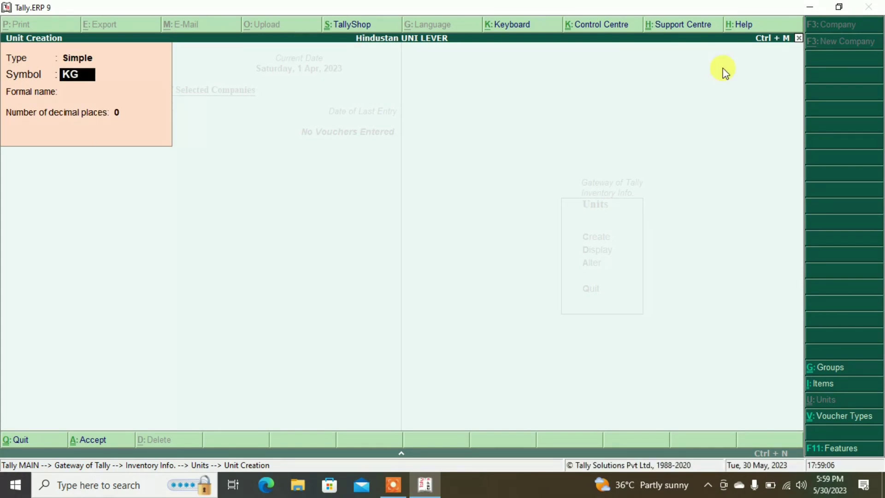
key(Return)
text(K)
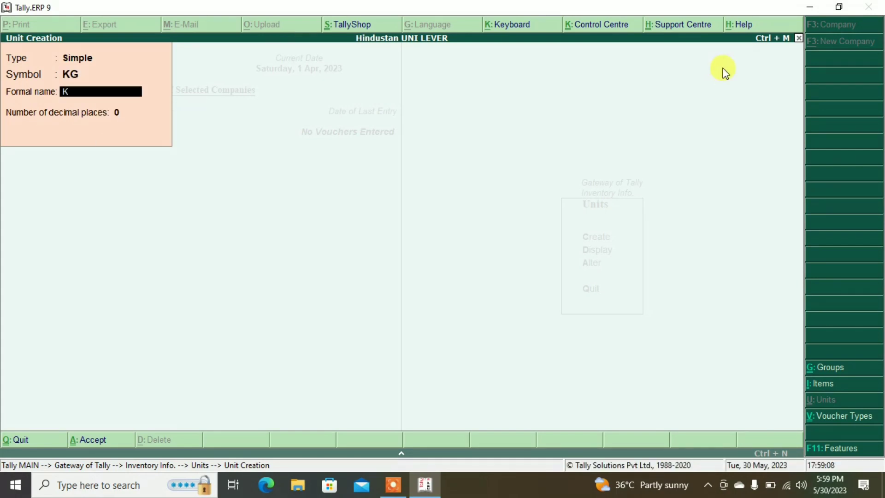
text(ILOGRAM)
key(Return)
key(Return)
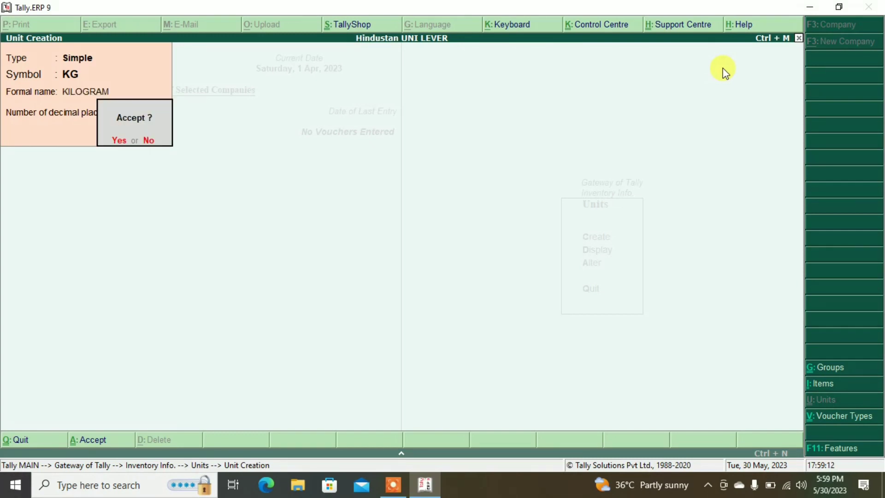
key(Return)
key(Escape)
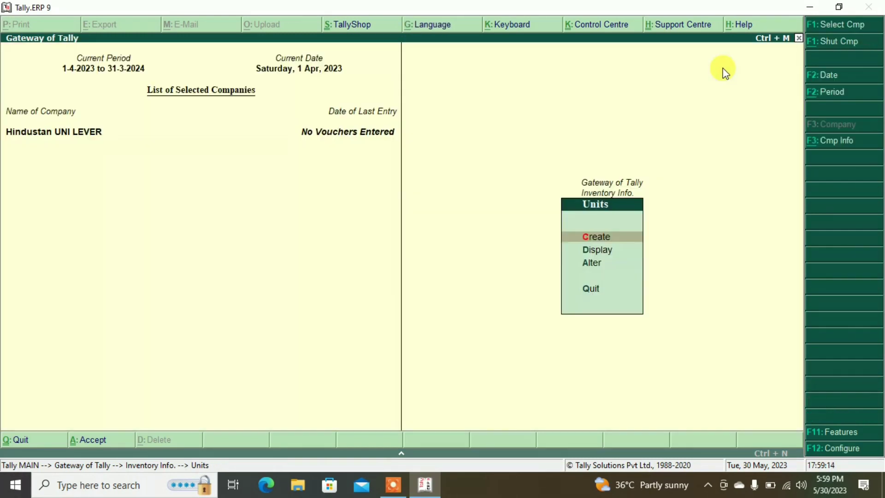
key(Escape)
Step: Open the creation of multiple stock items with BATH SOAP as the parent group
key(Up)
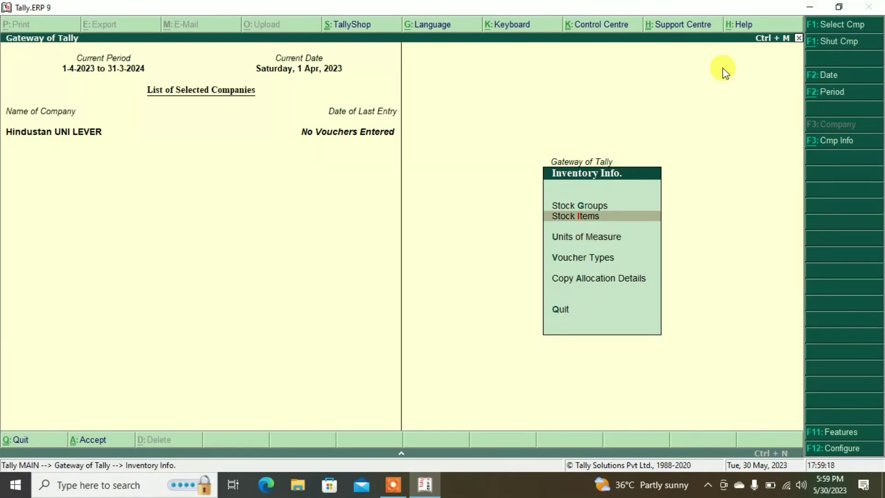
key(Return)
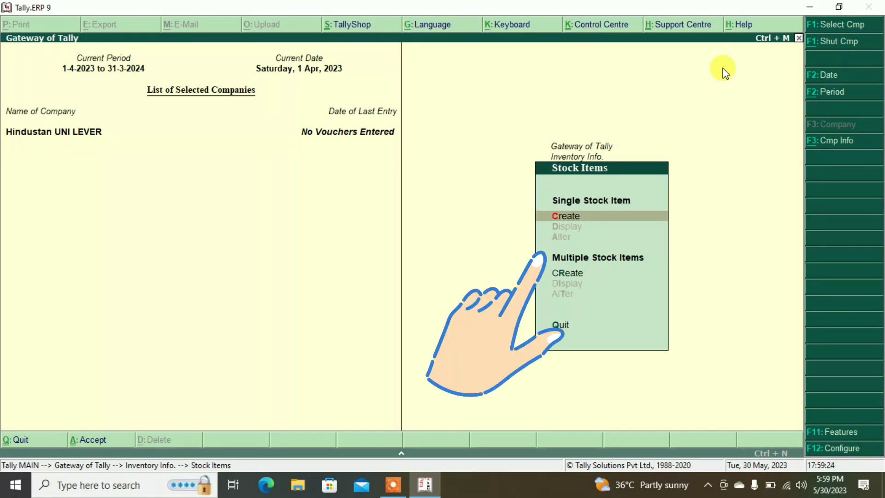
key(Down)
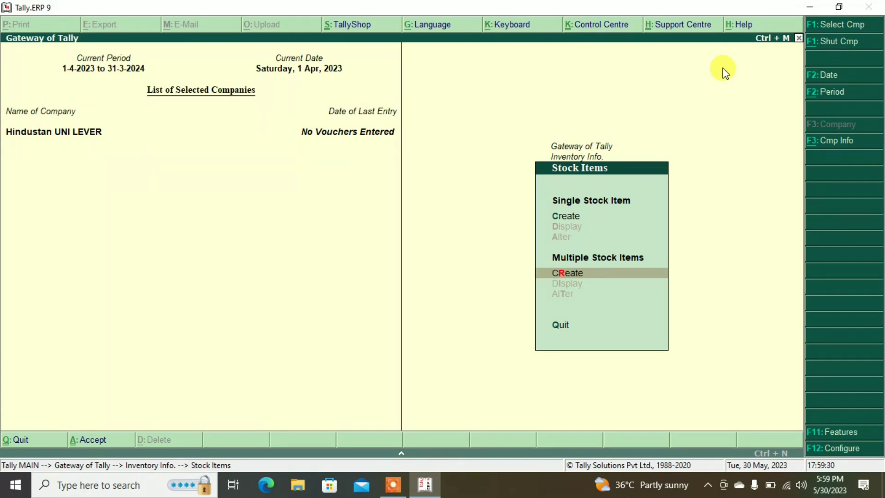
key(Return)
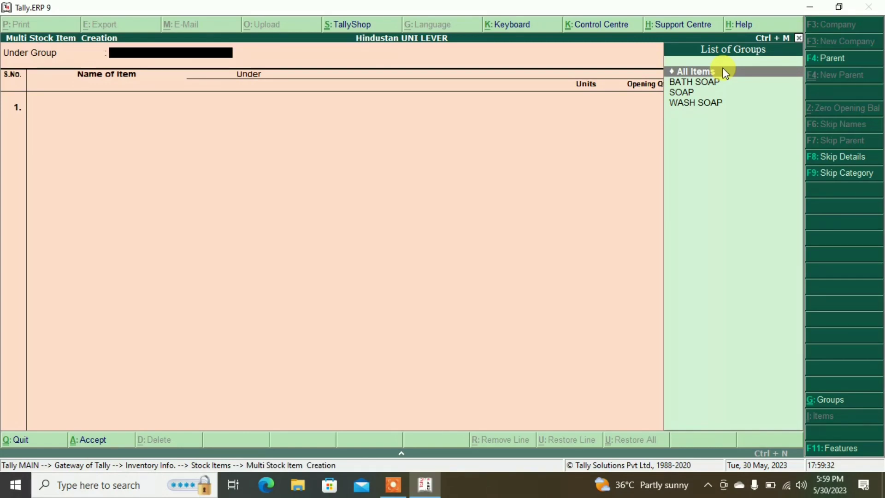
key(Down)
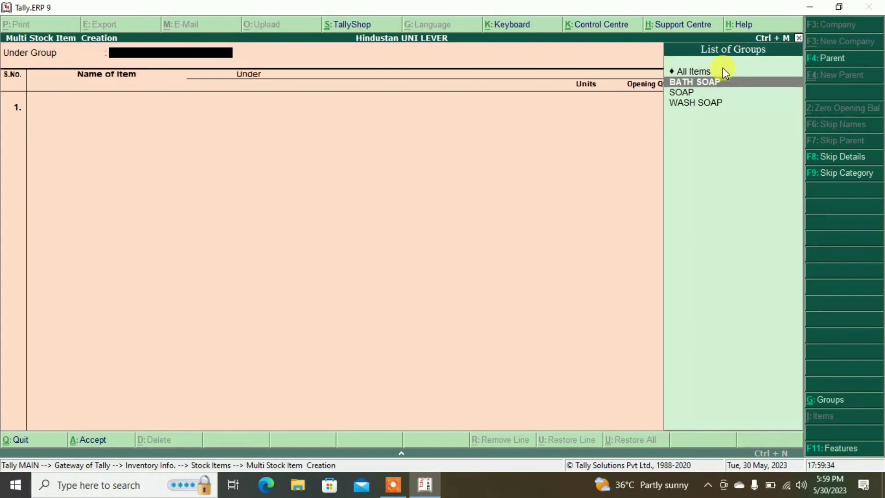
key(Up)
key(Down)
key(Down)
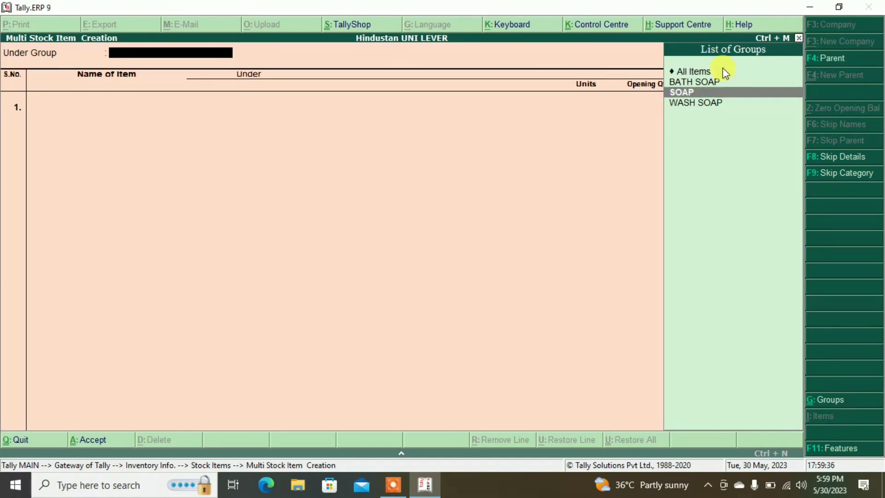
key(Down)
key(Up)
key(Up)
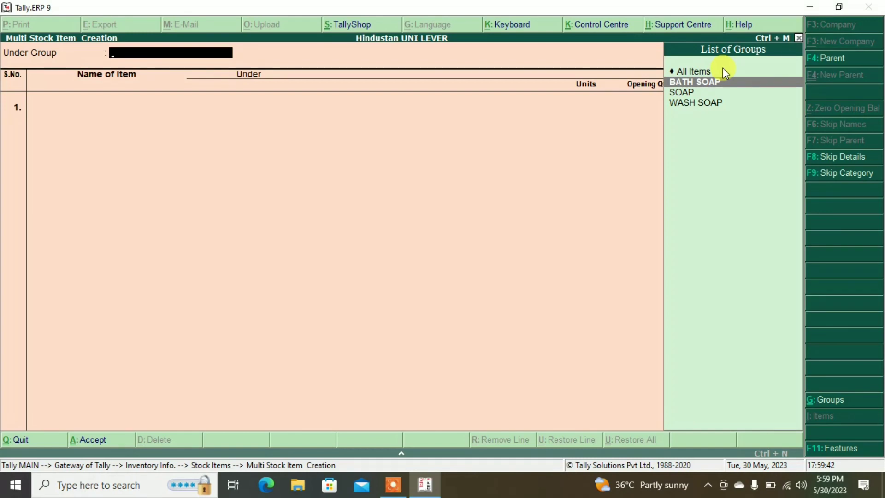
key(Return)
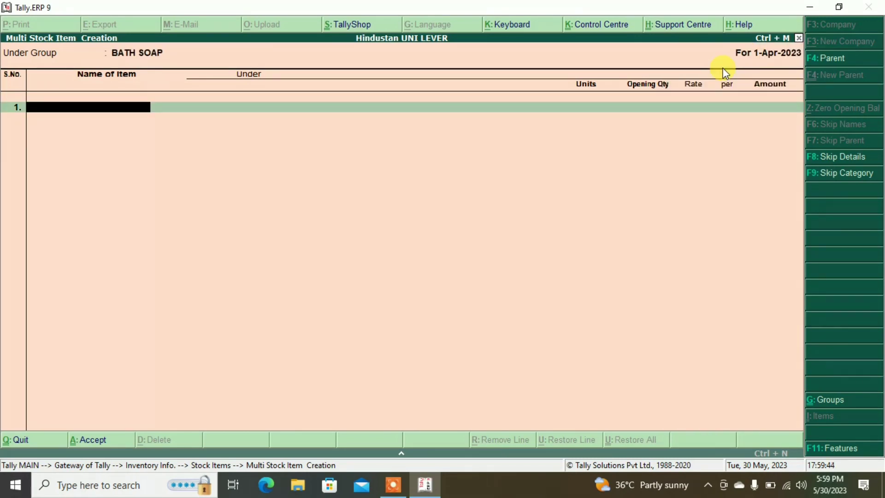
Step: Add the stock item LUX in PCS with an opening quantity of 500 at a rate of 20 per piece
text(LUX)
key(Return)
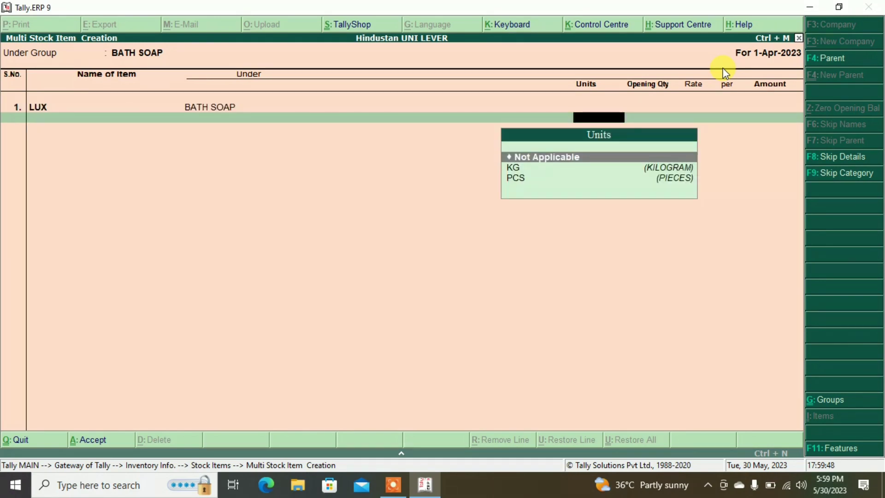
key(Down)
key(Down)
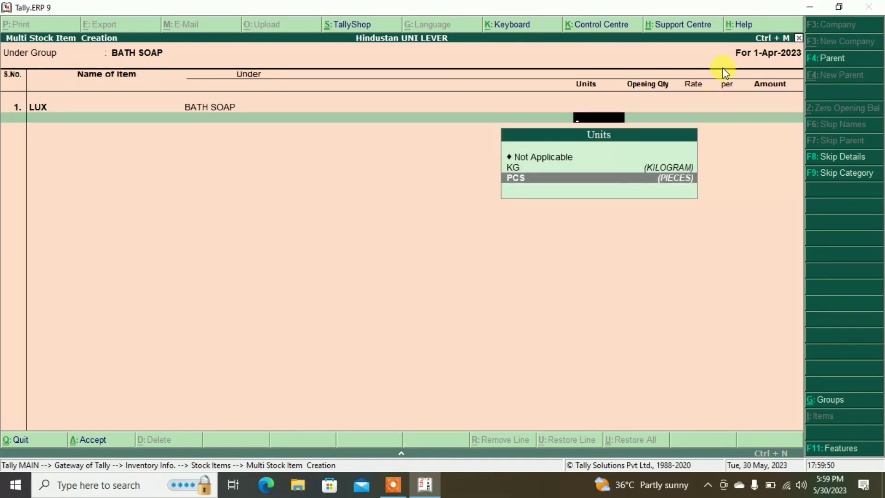
key(Return)
text(500)
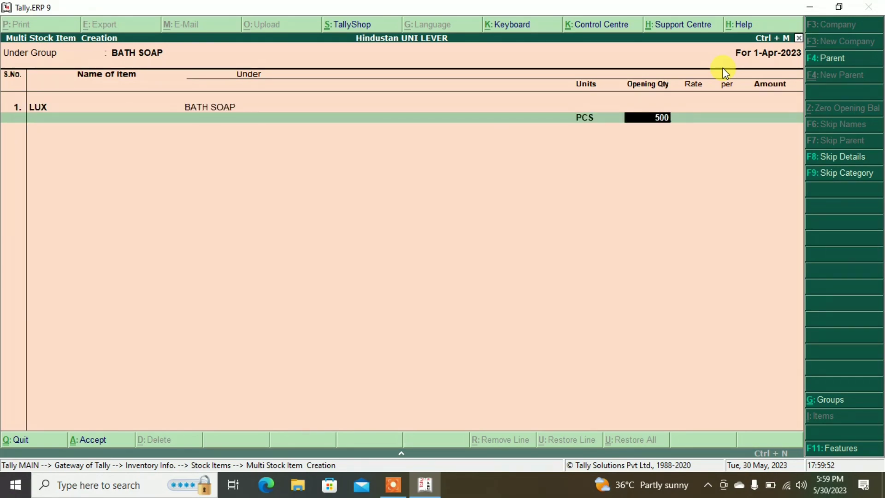
key(Return)
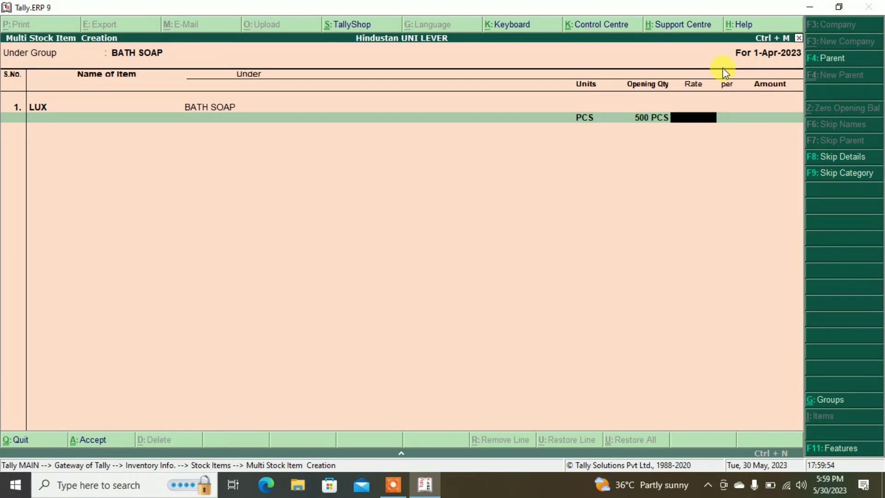
text(20)
key(Return)
key(Return)
key(Return)
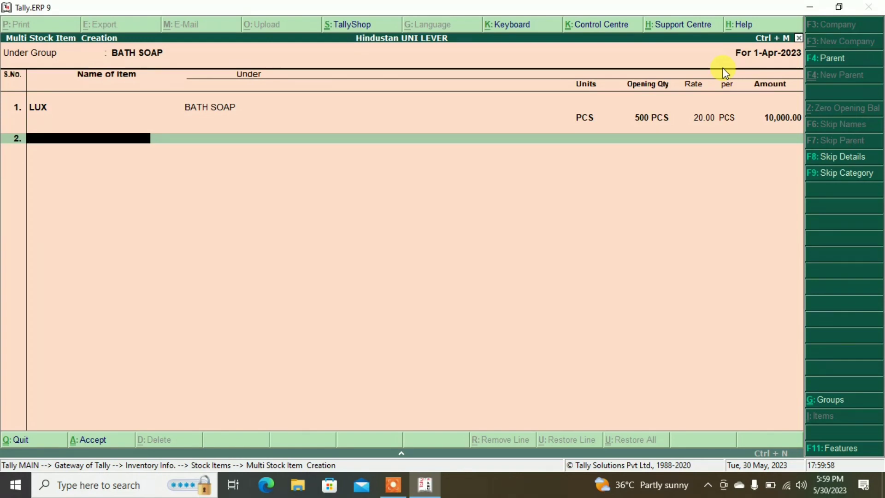
Step: Add the stock item DOVE in PCS with an opening quantity of 500 at a rate of 30 per piece
text(DOVE)
key(Return)
key(Return)
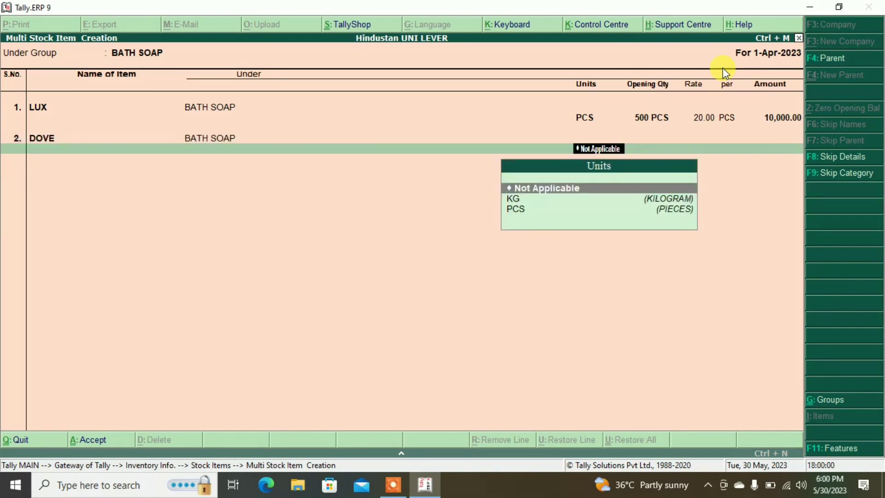
key(Down)
key(Down)
key(Return)
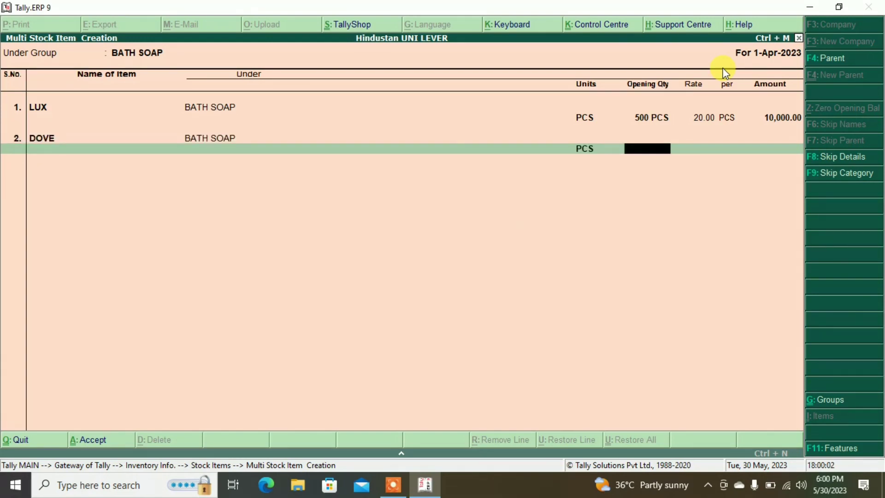
text(500)
key(Return)
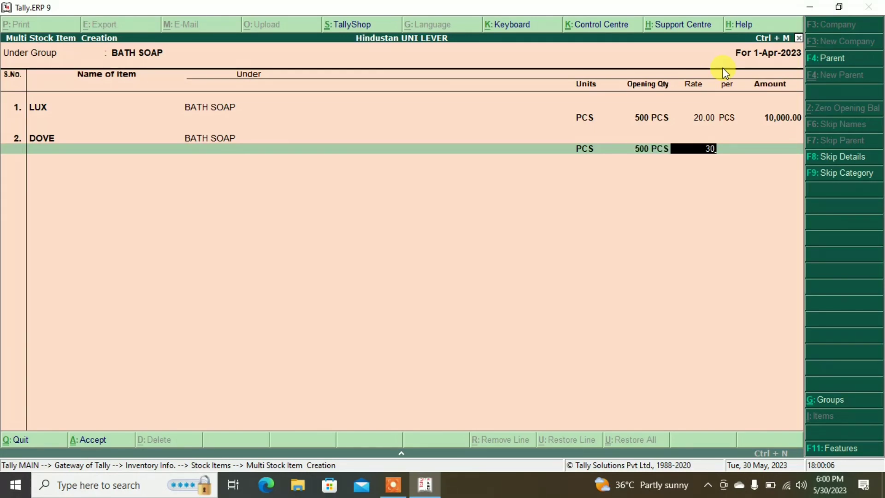
key(Return)
key(Return)
key(Return)
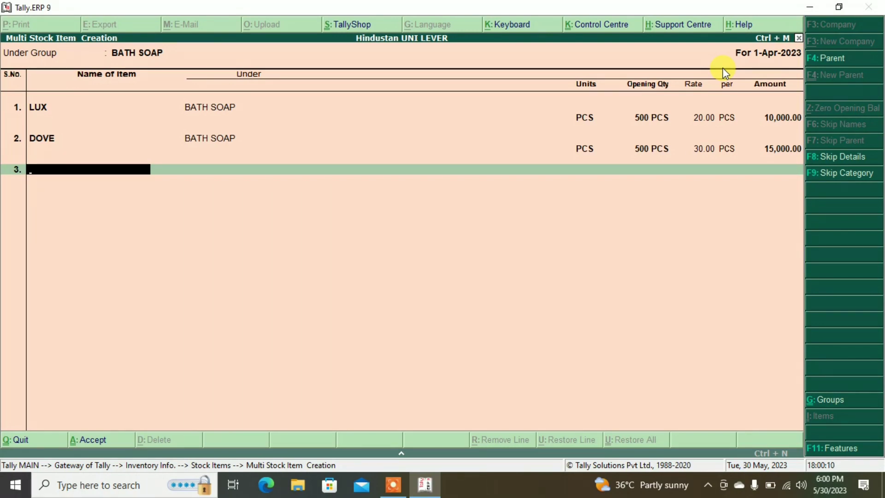
Step: Add the stock item PEARS in PCS with an opening quantity of 500 at a rate of 25 per piece
text(PEARS)
key(Return)
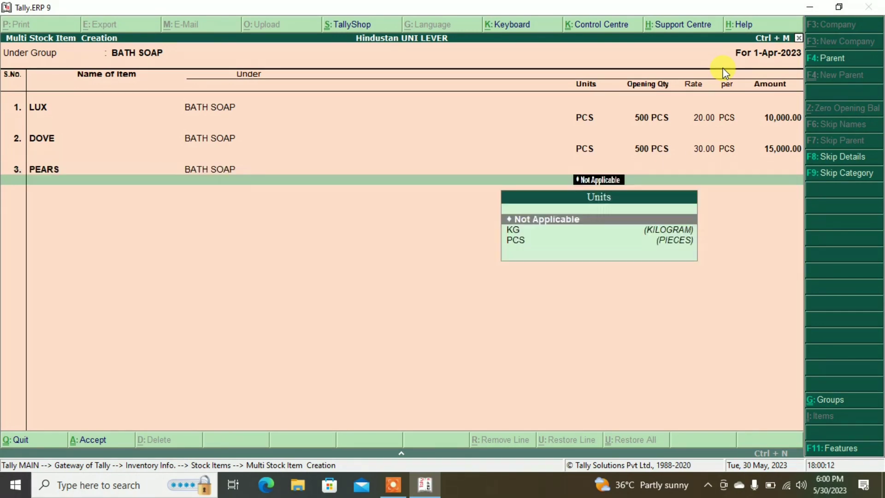
key(Down)
key(Down)
key(Return)
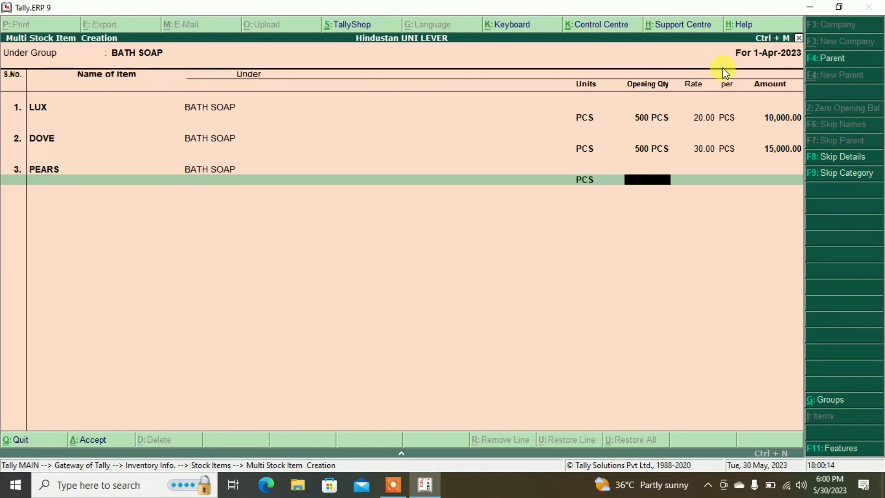
text(500)
key(Return)
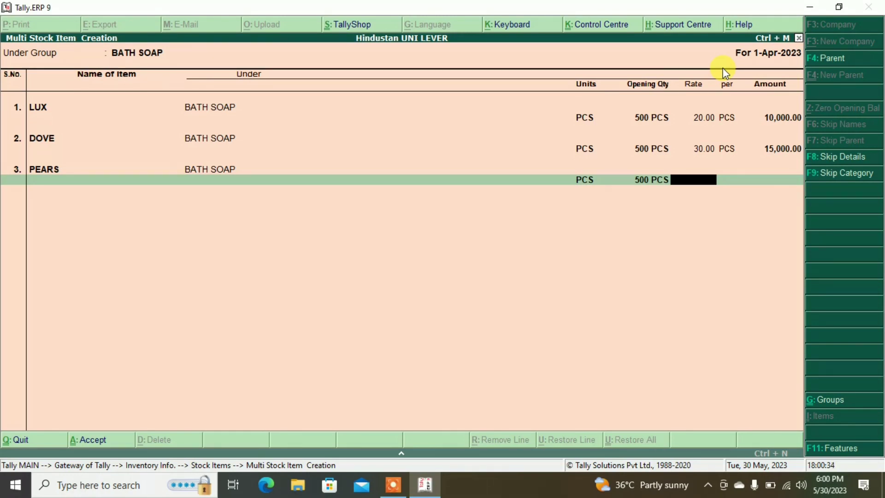
text(25)
key(Return)
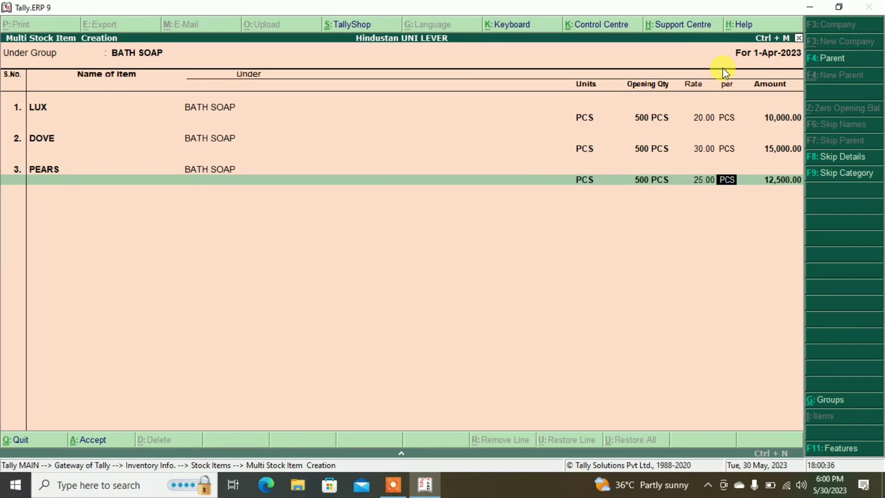
key(Return)
key(Return)
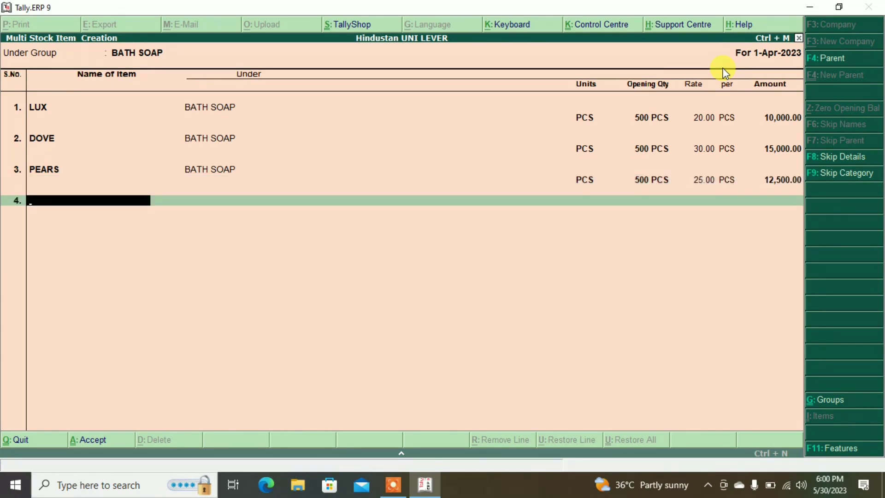
Step: Add the stock item LIFEBOUY in PCS with opening quantity 500 at a rate of 18, and save the BATH SOAP item list
text(LIFEBOUY)
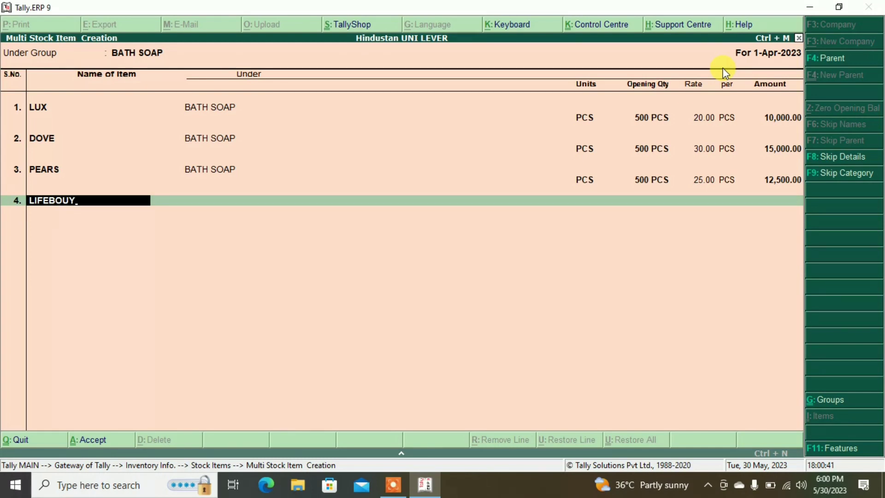
key(Return)
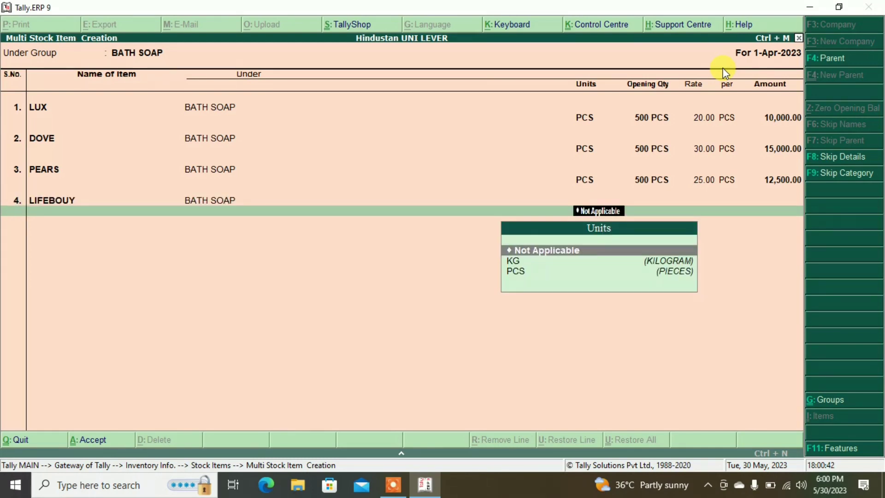
key(Down)
key(Down)
key(Return)
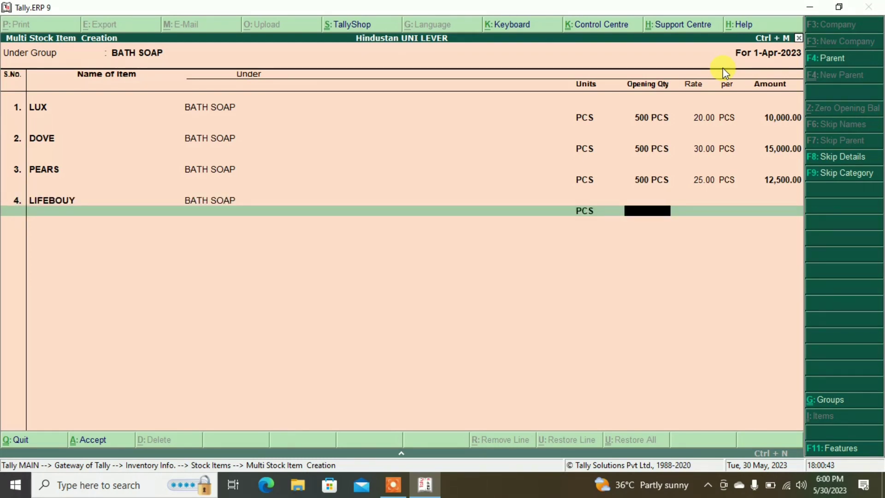
text(500)
key(Return)
text(18)
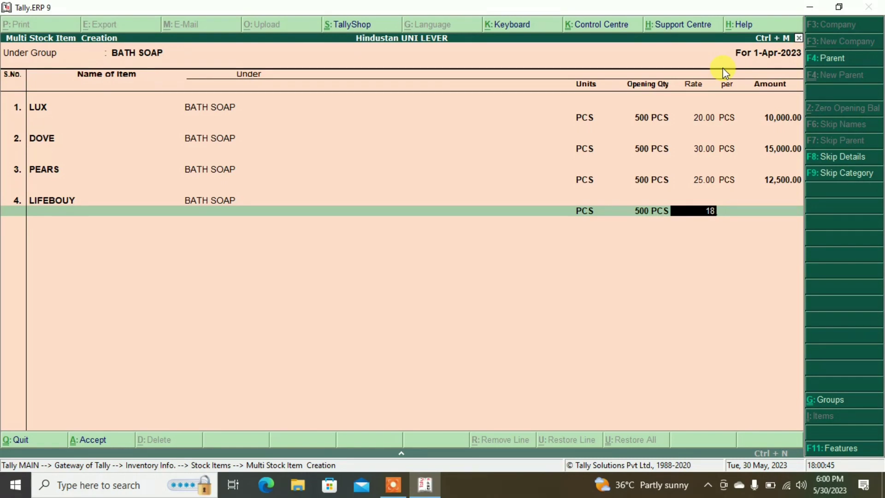
key(Return)
key(Return)
key(Return)
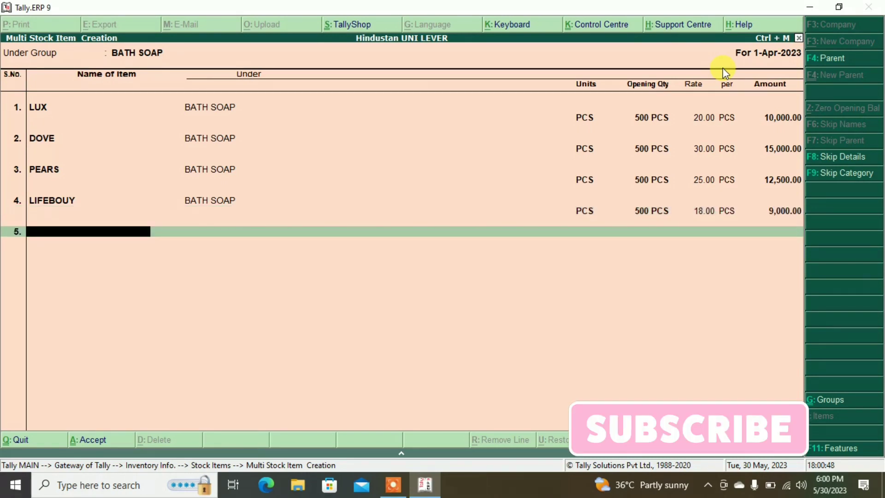
key(Return)
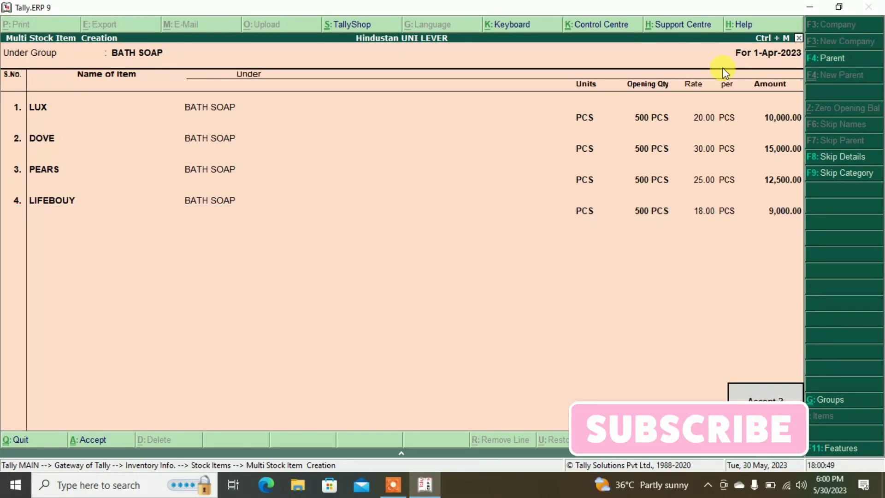
key(Return)
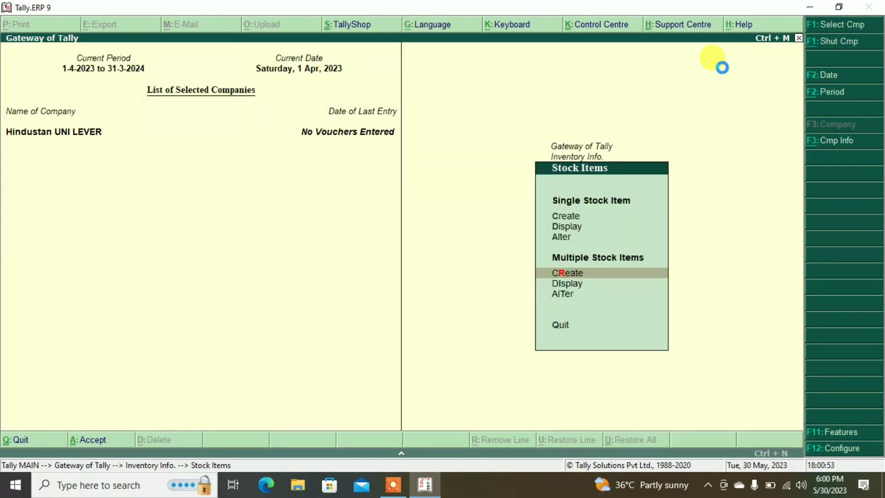
Step: Open a new multiple stock item creation with WASH SOAP as the parent group
key(Return)
key(Down)
key(Down)
key(Down)
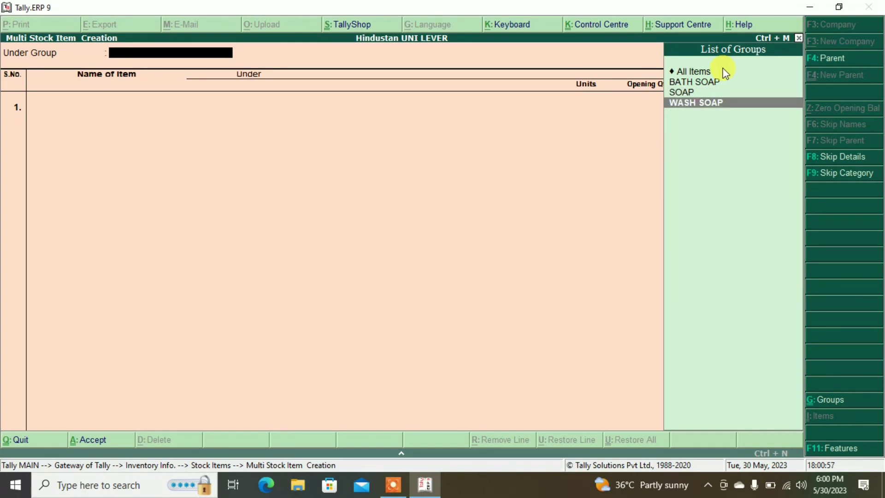
key(Return)
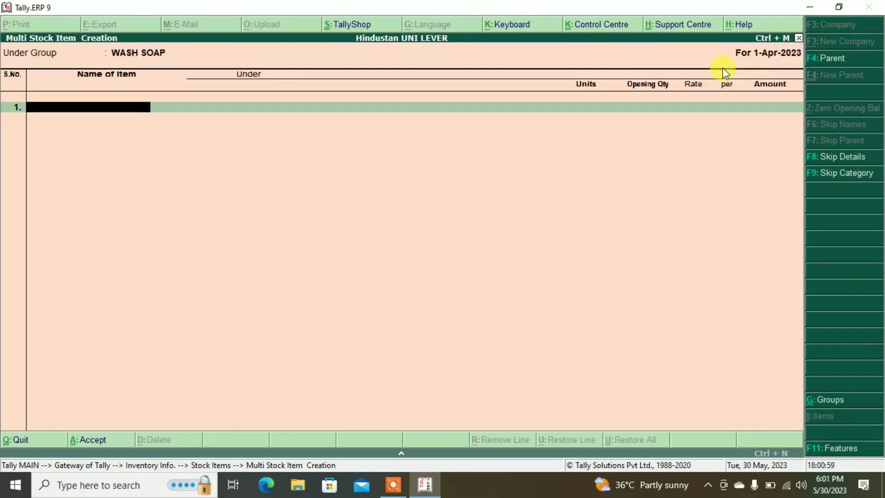
Step: Add the stock item TIDE in KG with an opening quantity of 500 at a rate of 65 per kilogram
text(TID)
text(DE)
key(BackSpace)
key(BackSpace)
text(E)
key(Return)
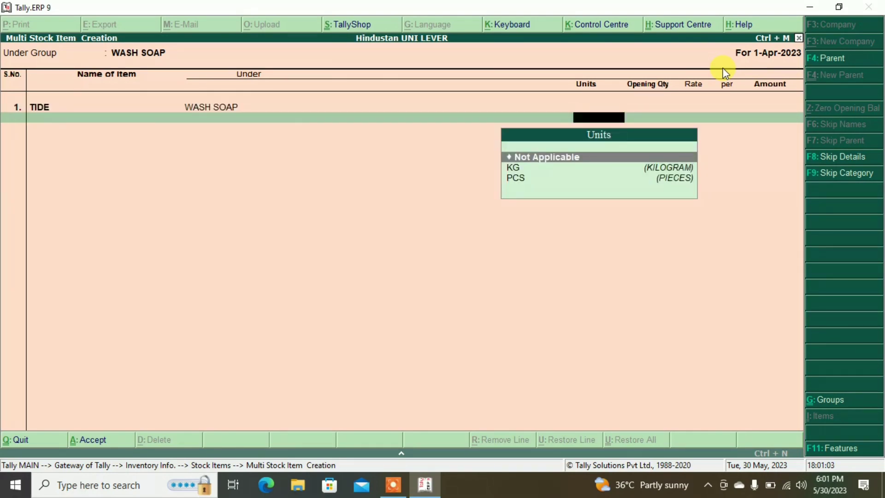
key(Down)
key(Return)
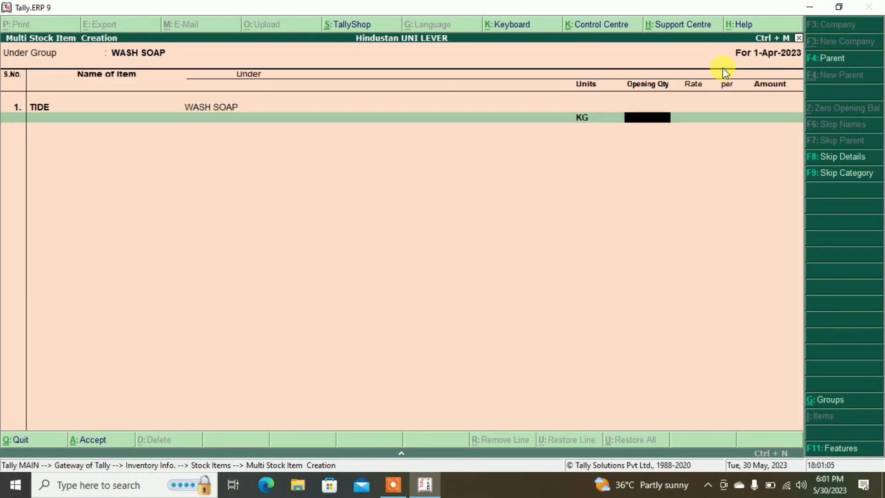
text(500)
key(Return)
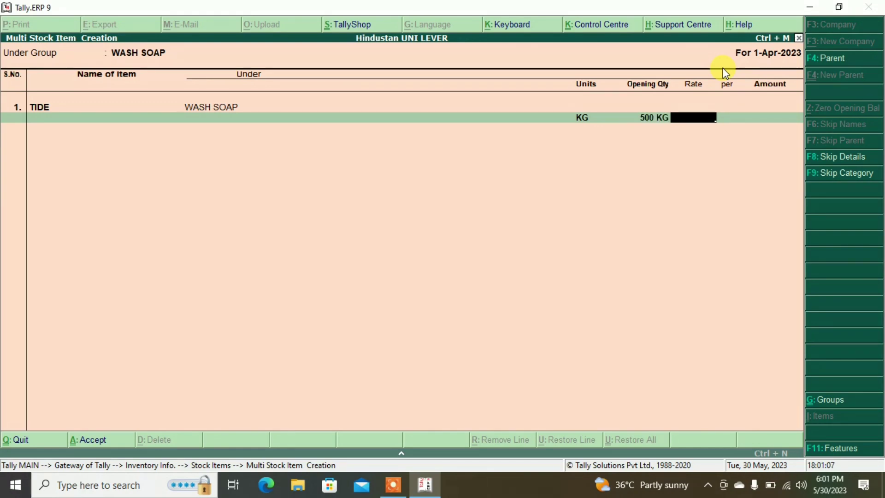
text(65)
key(Return)
key(Return)
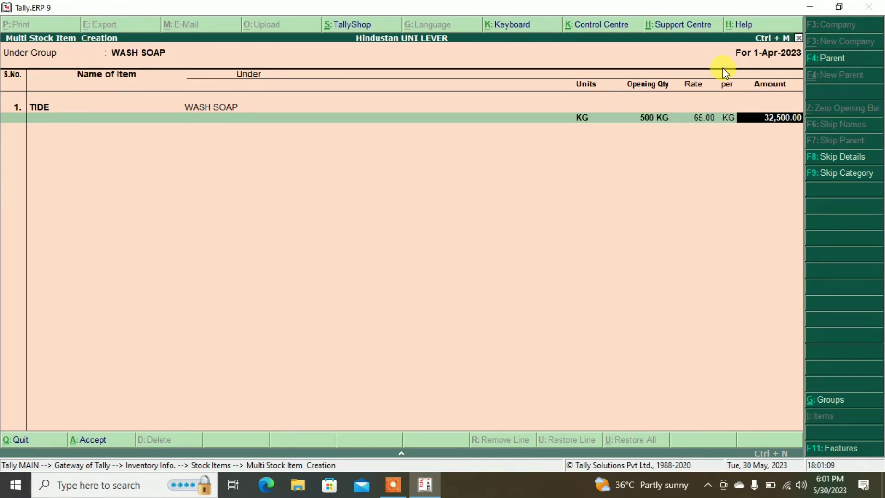
key(Return)
Step: Add the stock item ARIEL in KG with an opening quantity of 500 at a rate of 85 per kilogram
text(ARIEL)
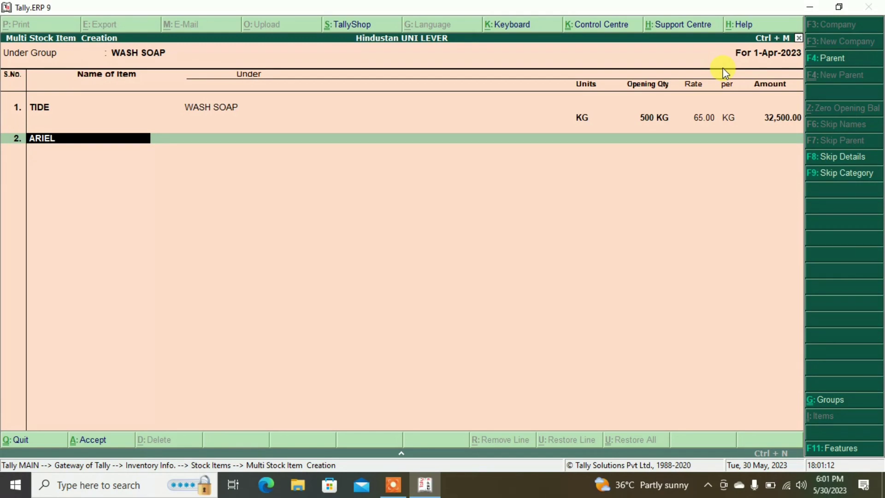
key(Return)
key(Down)
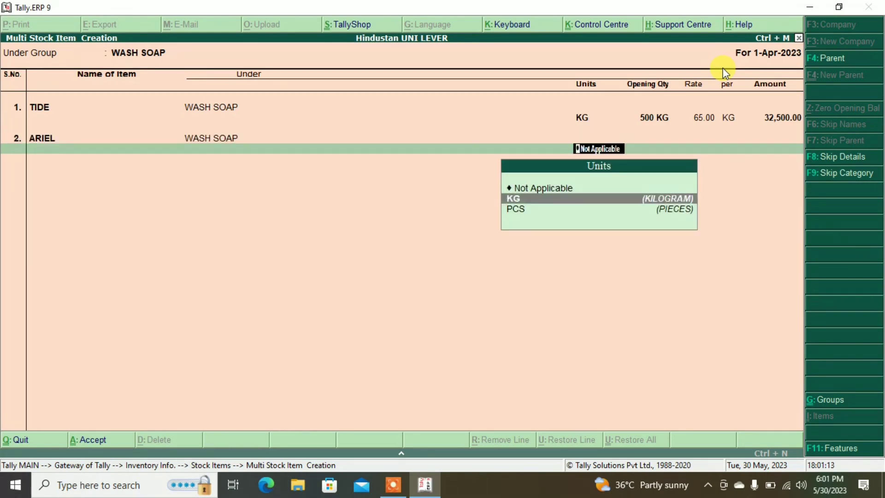
key(Return)
text(500)
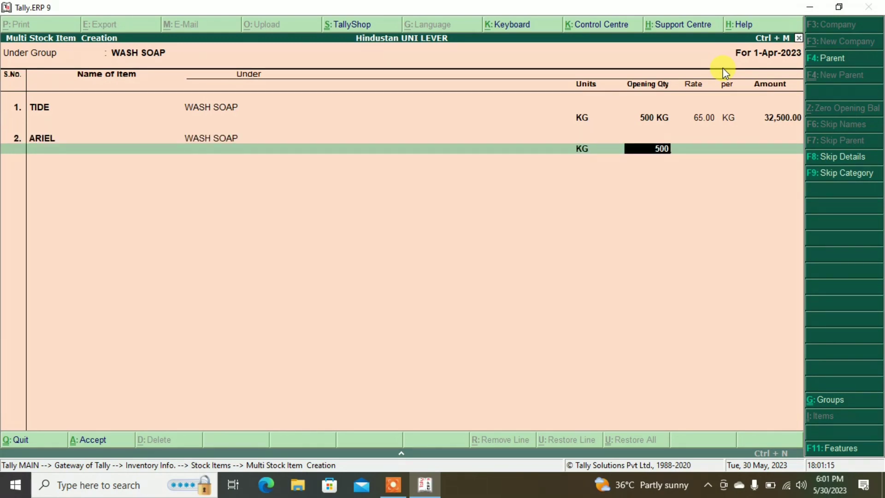
key(Return)
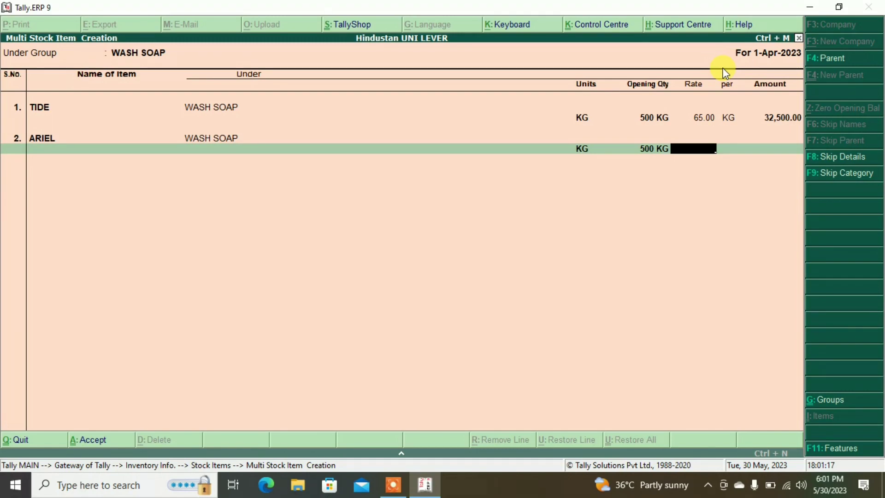
text(85)
key(Return)
key(Return)
key(Return)
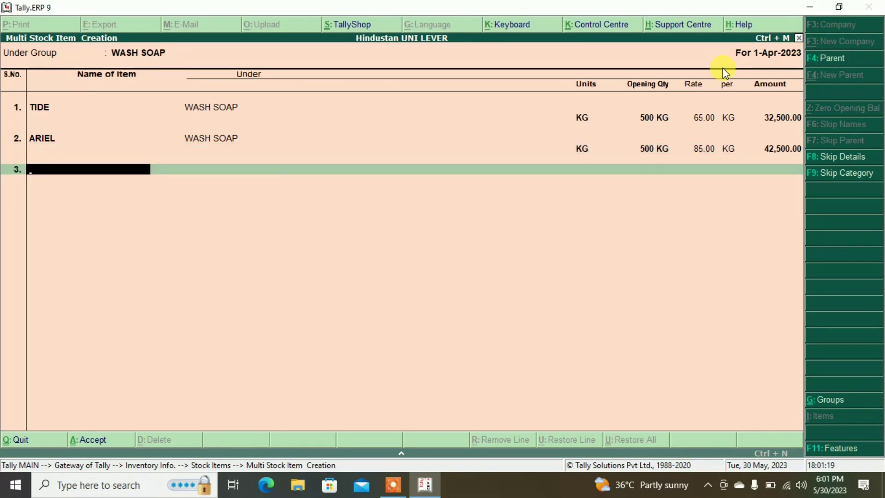
Step: Add the stock item SURF EXCEL in KG with opening quantity 500 at a rate of 75, and save the WASH SOAP item list
text(SURF EXCEL)
key(Return)
key(Down)
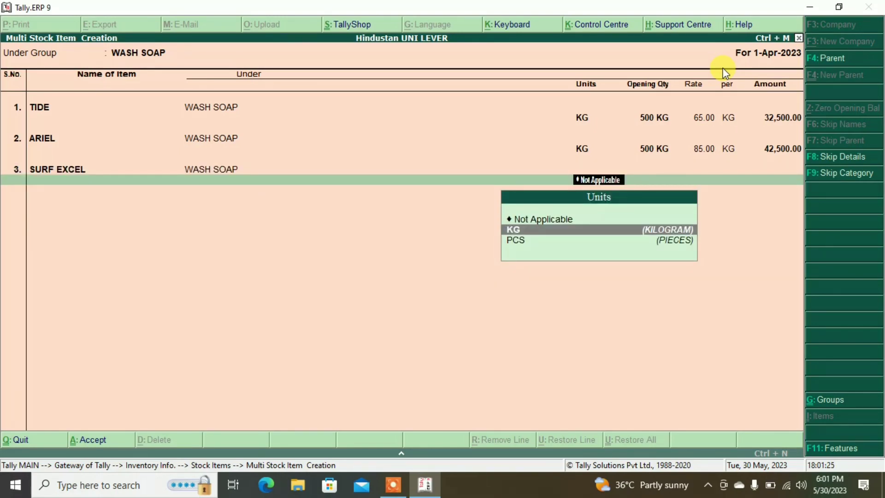
key(Return)
text(500)
key(Return)
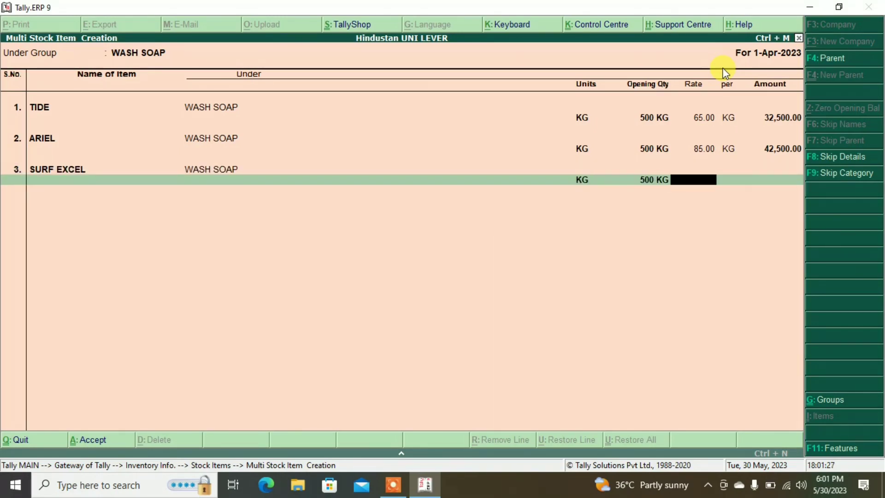
text(75)
key(Return)
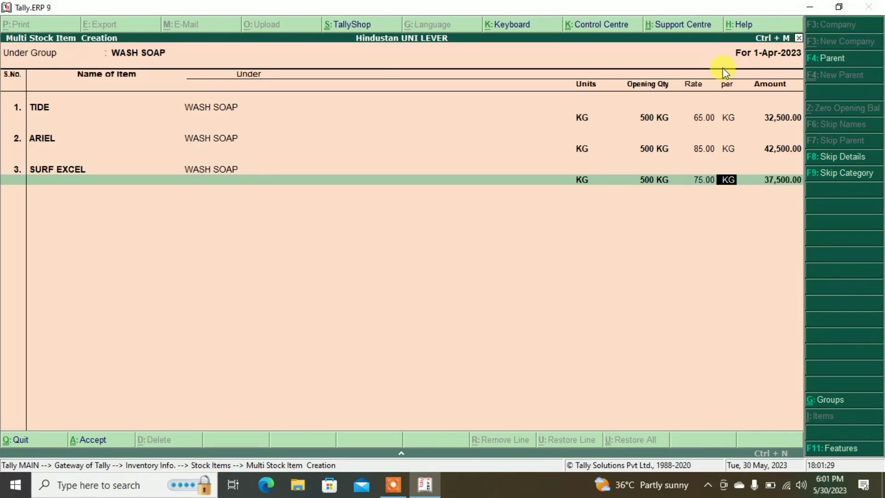
key(Return)
key(Return)
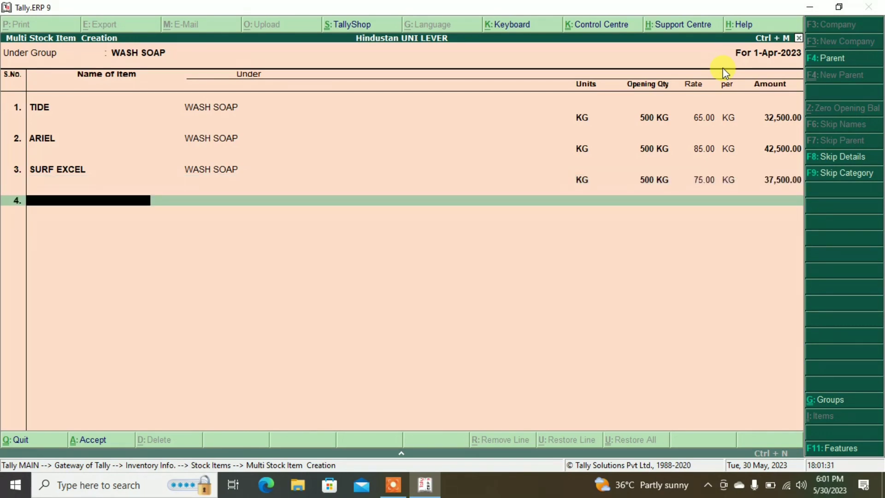
key(Return)
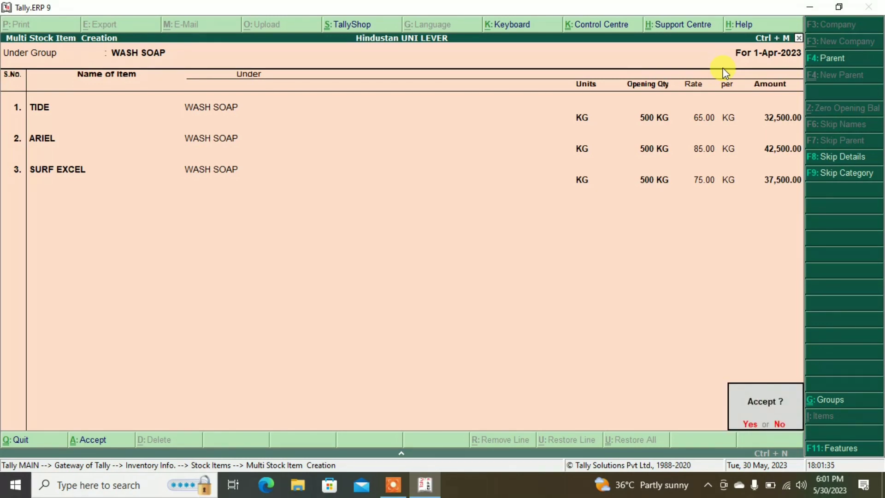
key(Return)
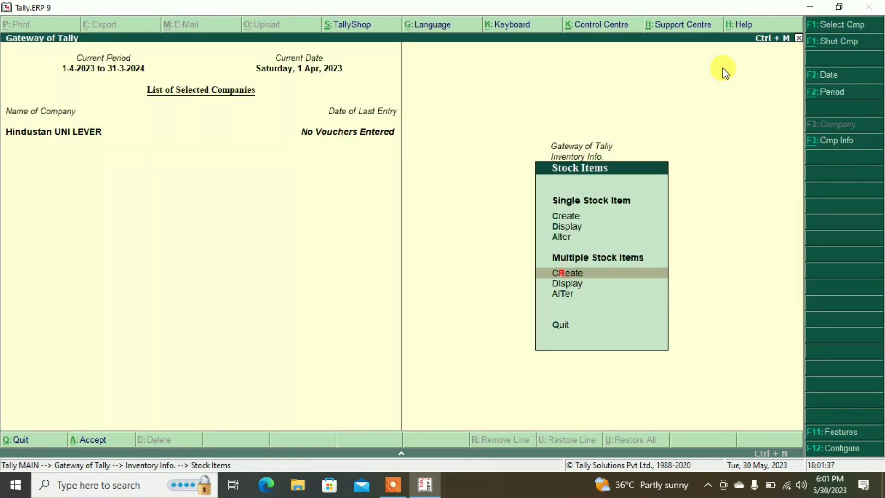
Step: Leave the stock item masters and open the Stock Summary report
key(Escape)
key(Escape)
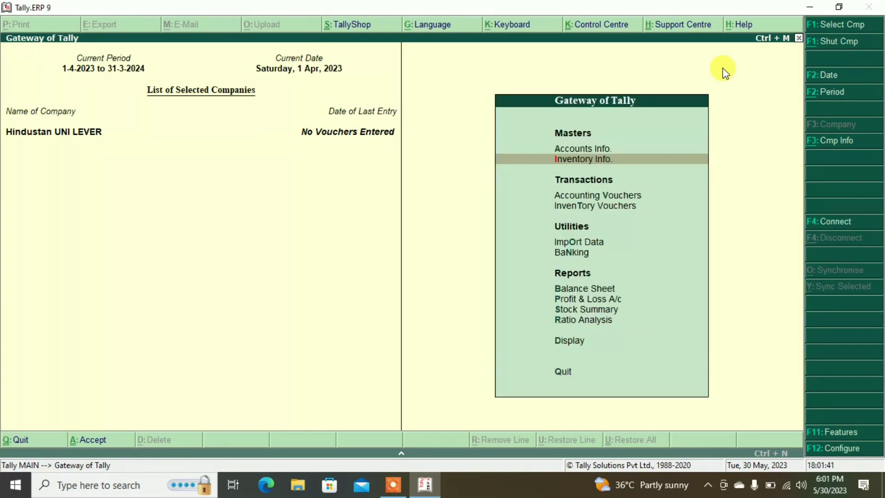
key(Down)
key(Down)
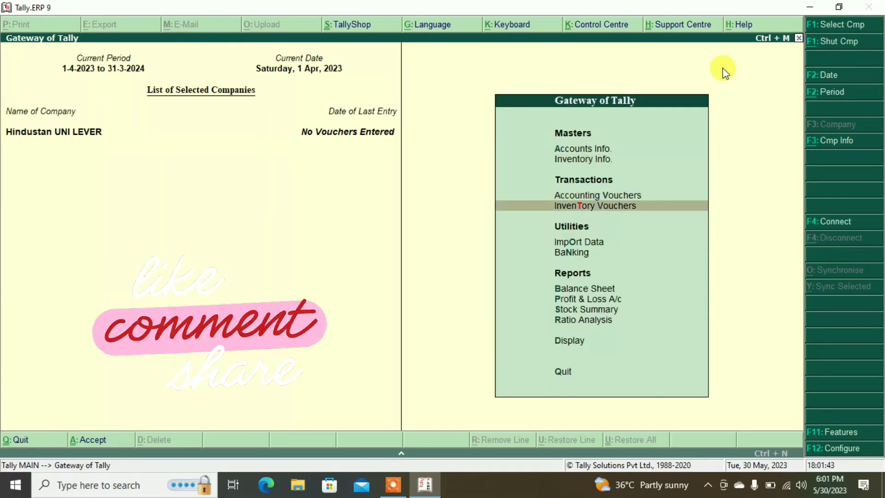
key(Down)
key(Down)
key(Down)
key(Down)
key(Down)
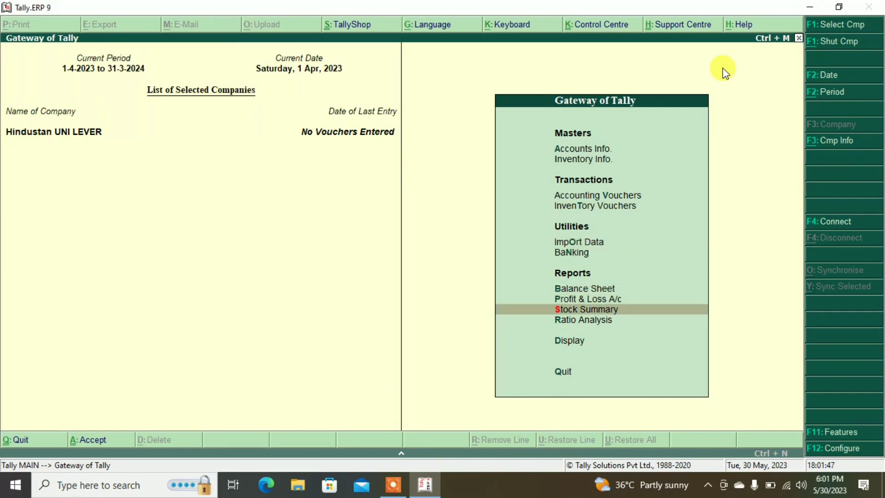
key(Return)
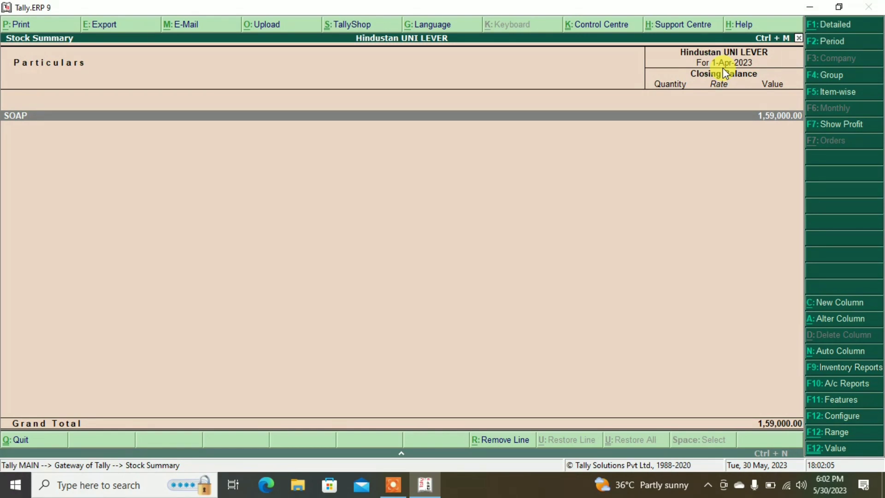
Step: Show the stock summary in detail and expand the BATH SOAP and WASH SOAP groups down to their individual items
key(alt+F1)
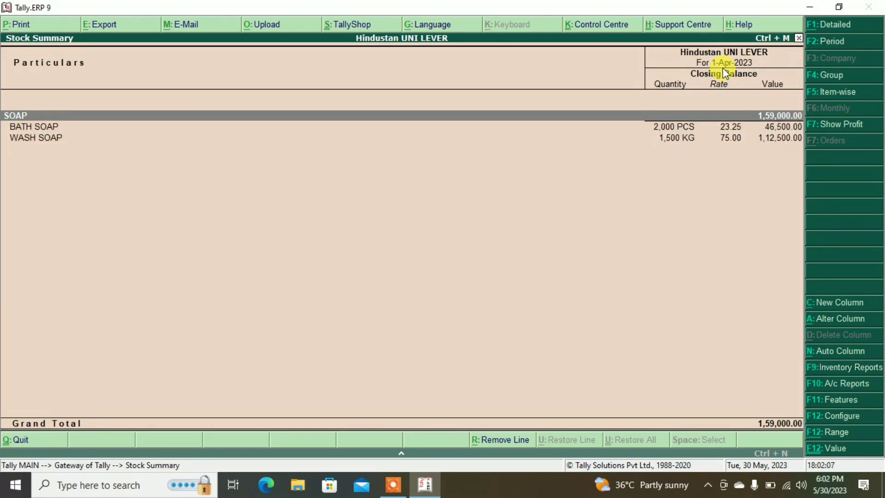
key(Down)
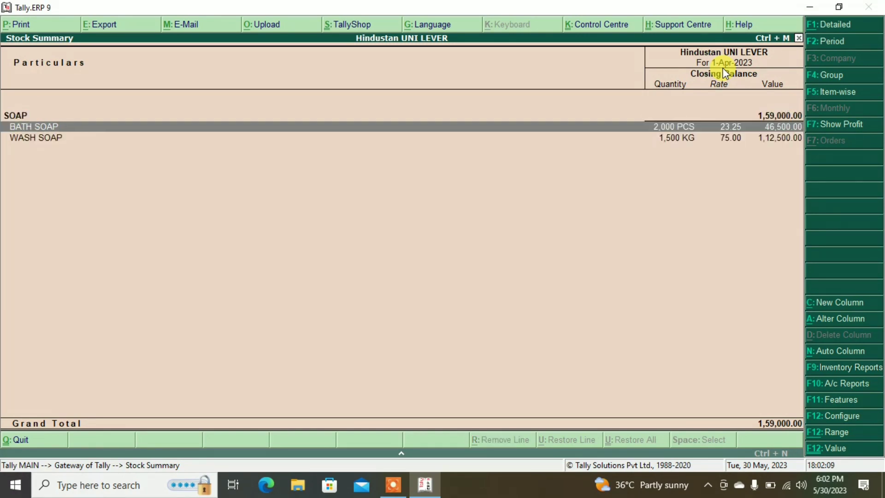
key(shift+Return)
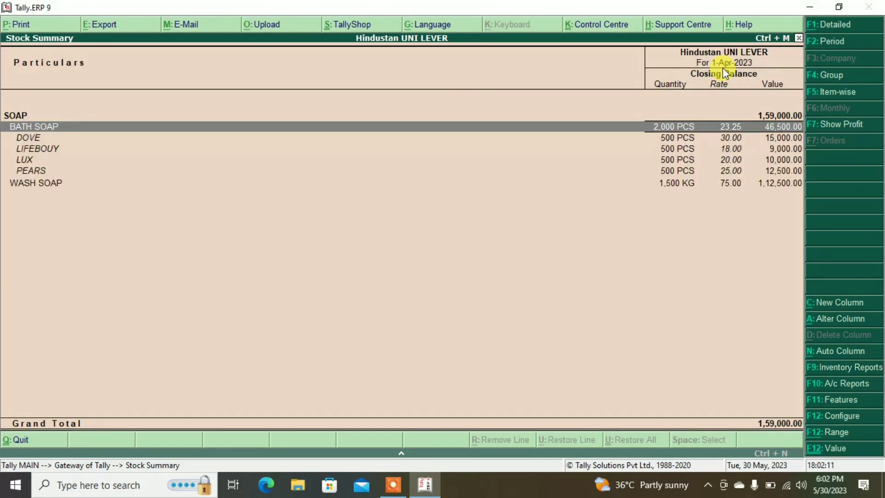
key(Down)
key(Down)
key(Down)
key(Down)
key(Down)
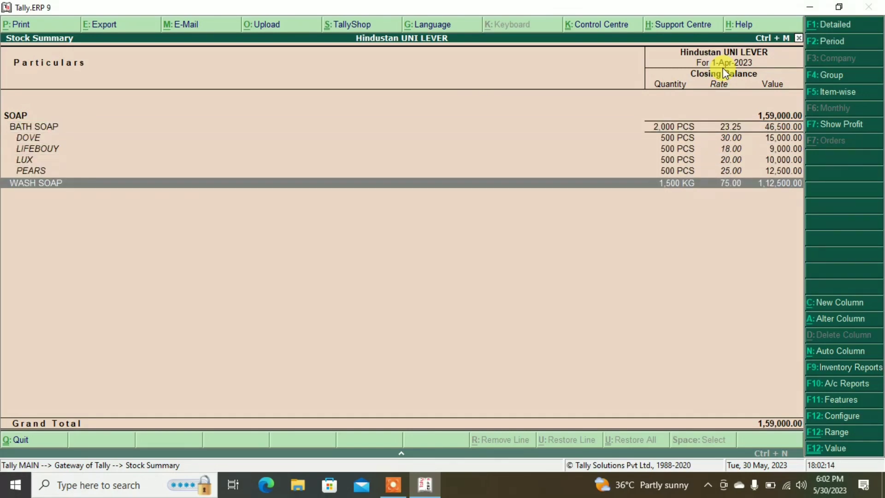
key(shift+Return)
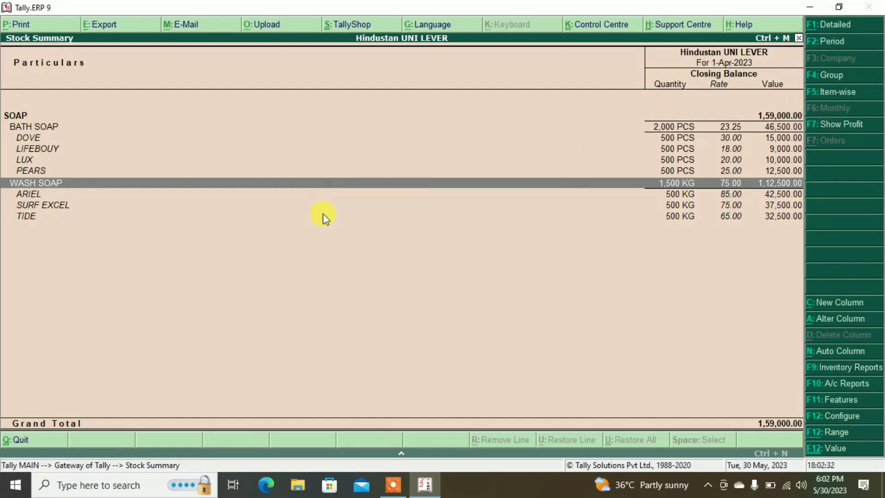
Step: Close the stock summary and open the Inventory Books among the display reports
key(Escape)
key(Down)
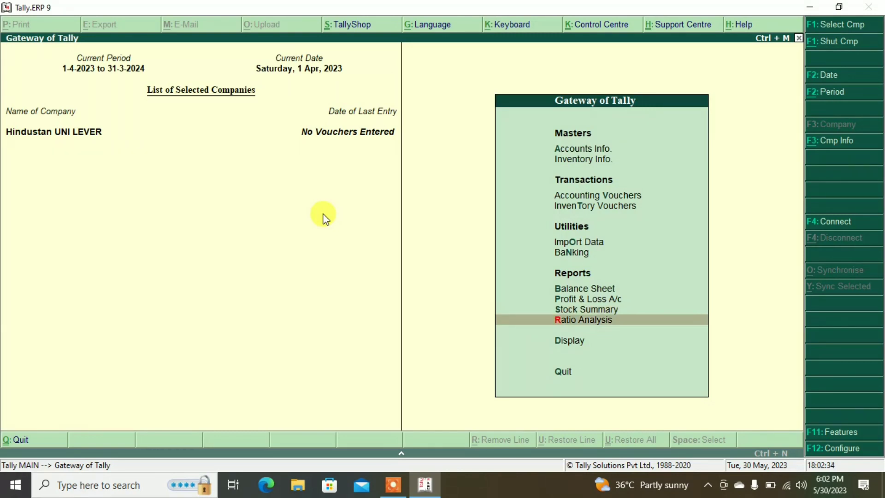
key(Down)
key(Return)
key(Down)
key(Down)
key(Down)
key(Down)
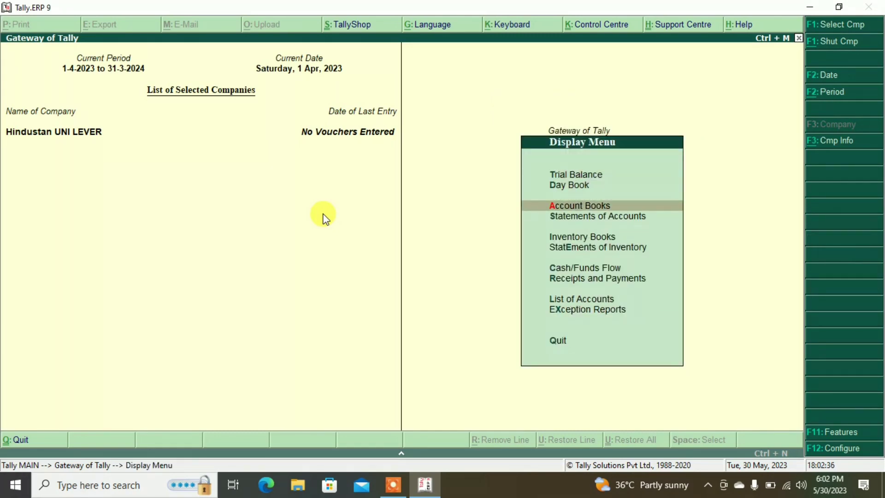
key(Up)
key(Up)
key(Down)
key(Down)
key(Return)
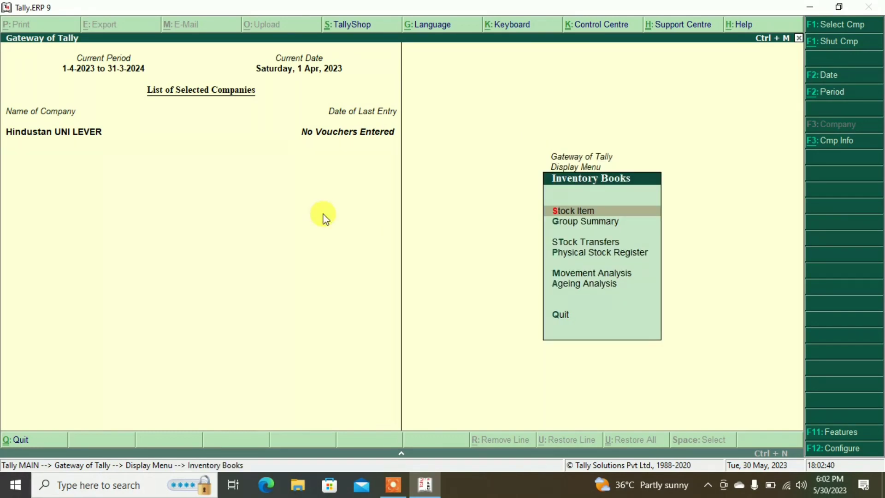
Step: Look through the list of stock items and open the monthly summary of ARIEL
key(Return)
key(Down)
key(Down)
key(Down)
key(Down)
key(Down)
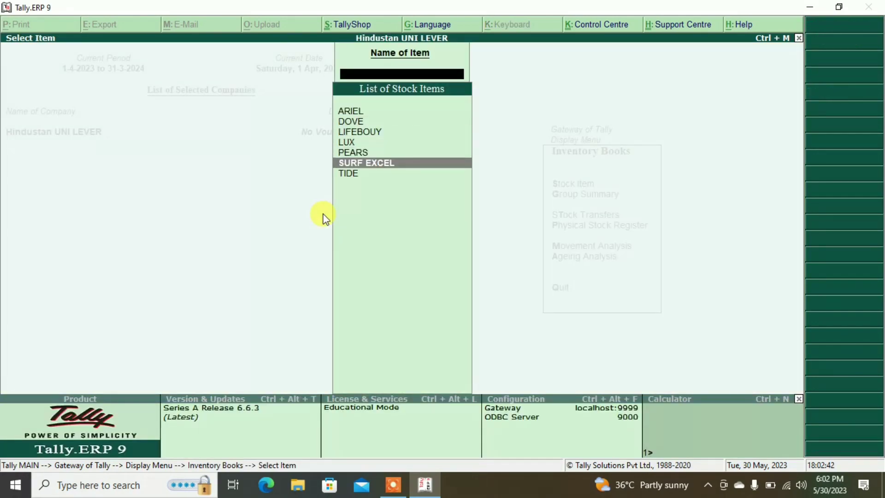
key(Up)
key(Up)
key(Up)
key(Up)
key(Up)
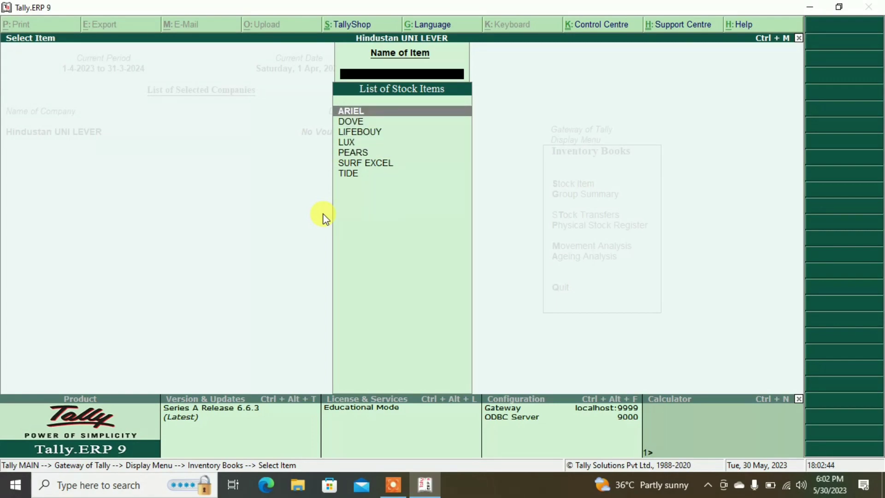
key(Return)
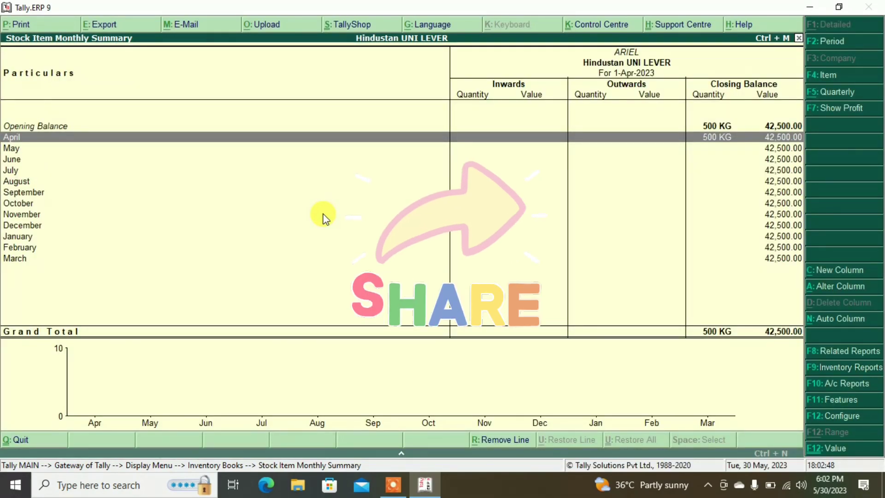
Step: Close the ARIEL monthly summary and go back to the Gateway of Tally
key(Escape)
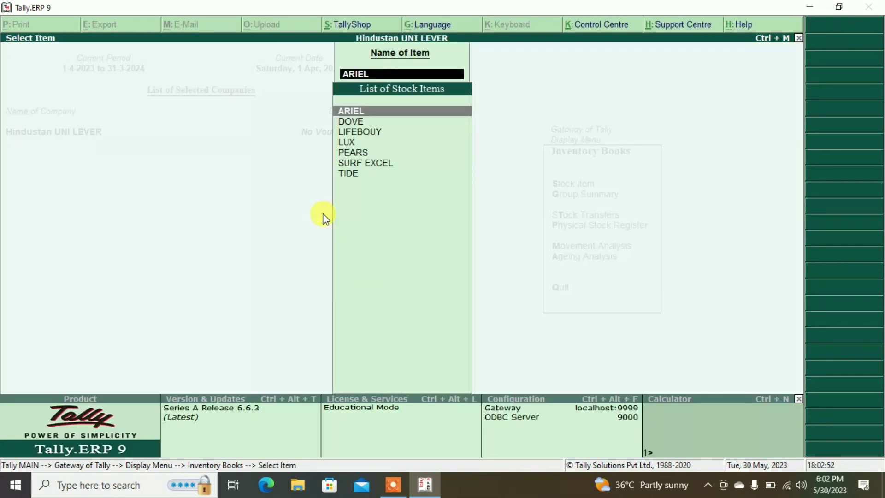
key(Escape)
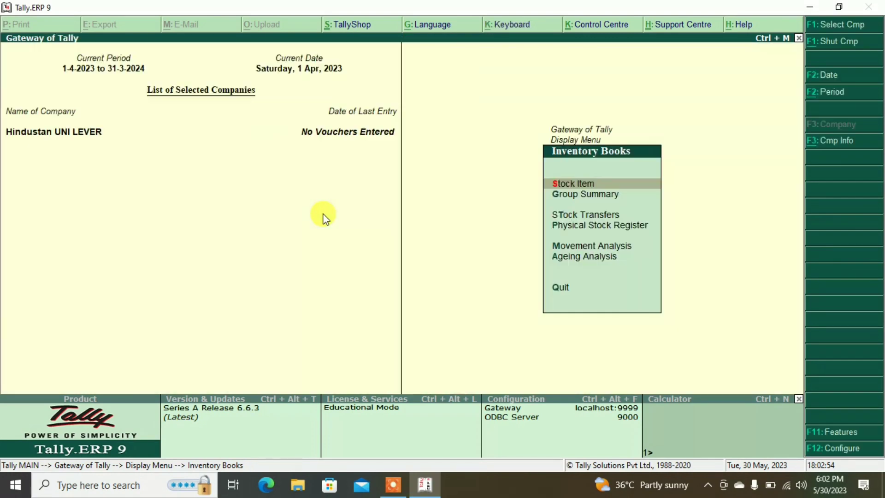
key(Escape)
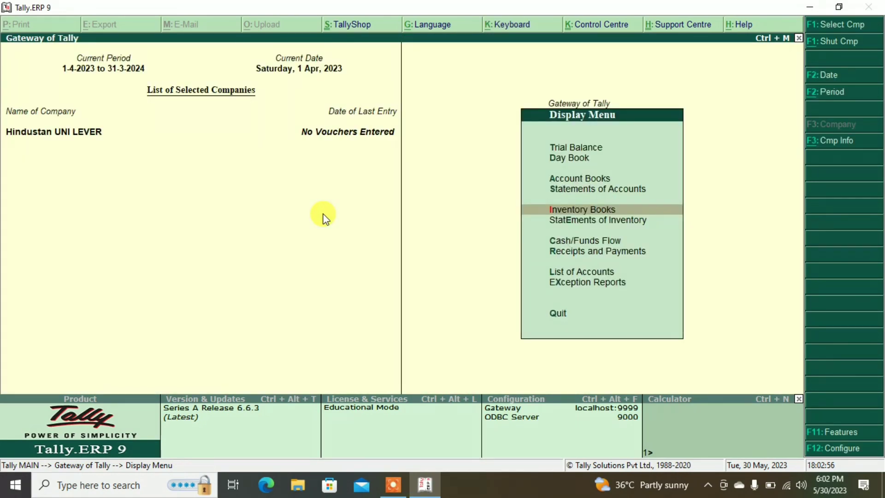
key(Escape)
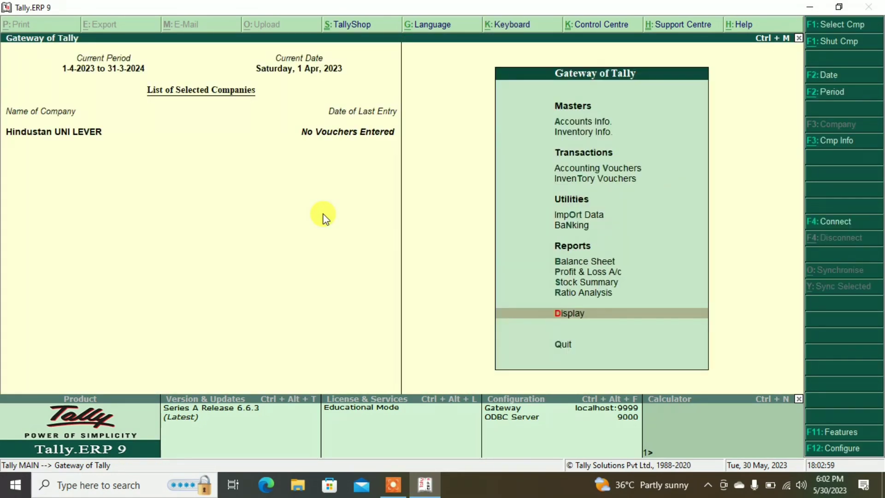
key(Up)
key(Up)
key(Up)
key(Up)
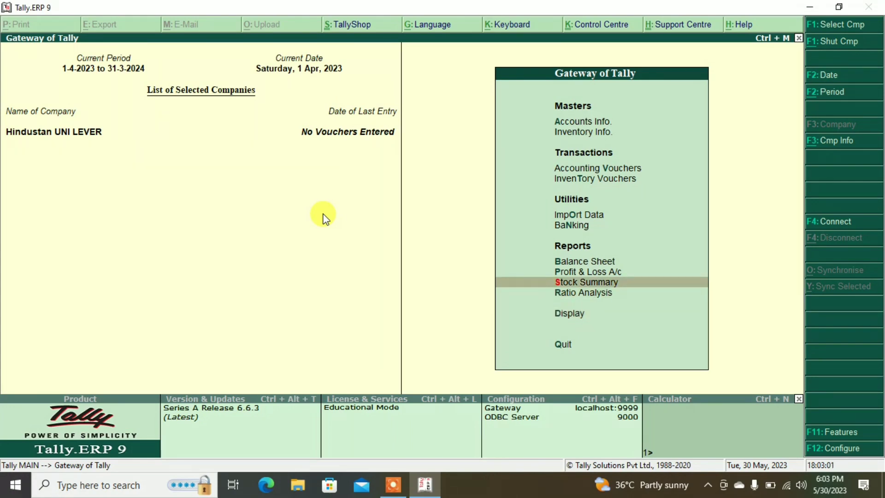
key(Down)
key(Down)
key(Down)
key(Down)
key(Up)
key(Up)
key(Up)
key(Up)
key(Up)
key(Up)
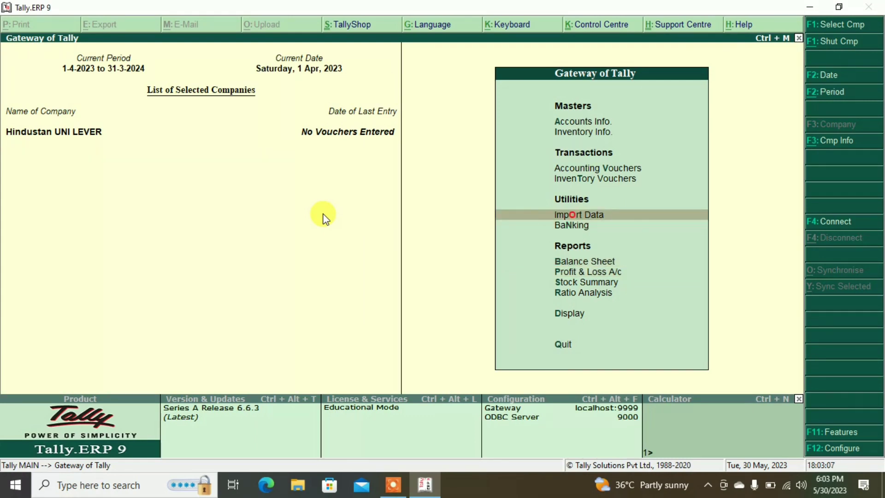
key(Down)
key(Down)
key(Down)
key(Down)
key(Down)
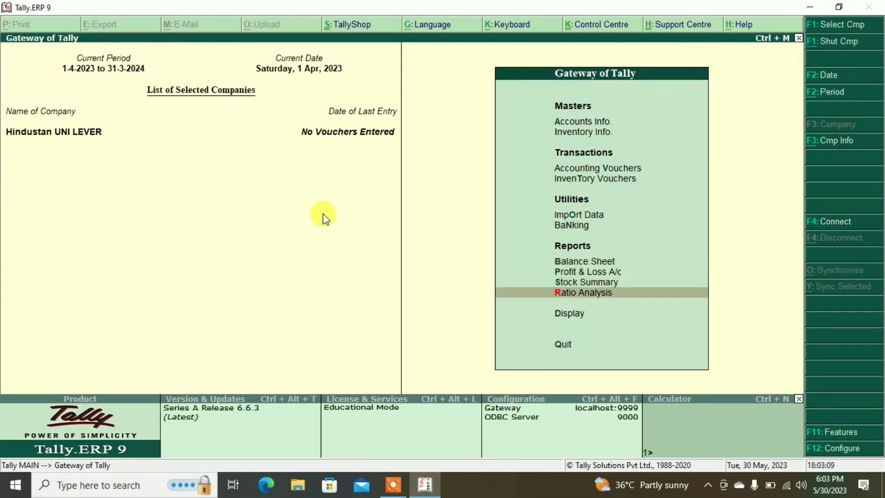
Step: Open the Stock Query item list from the Statements of Inventory display reports, then close it without choosing an item
key(Up)
key(Down)
key(Down)
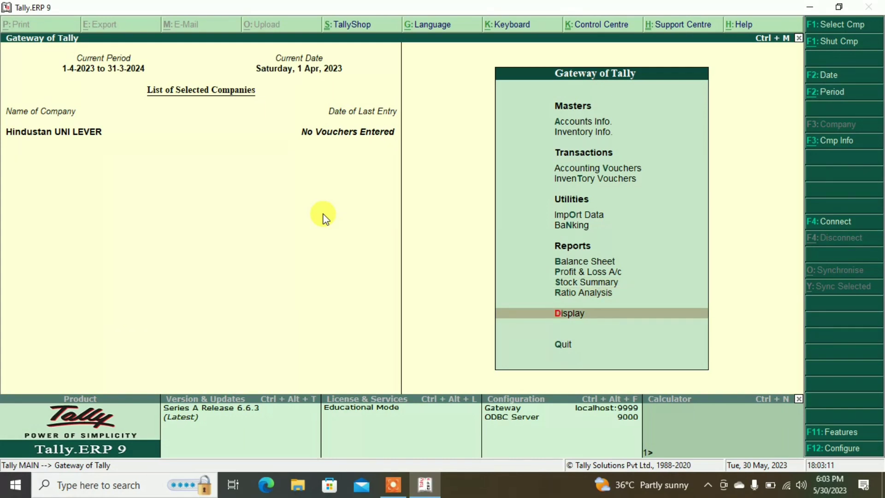
key(Return)
key(Down)
key(Down)
key(Down)
key(Down)
key(Down)
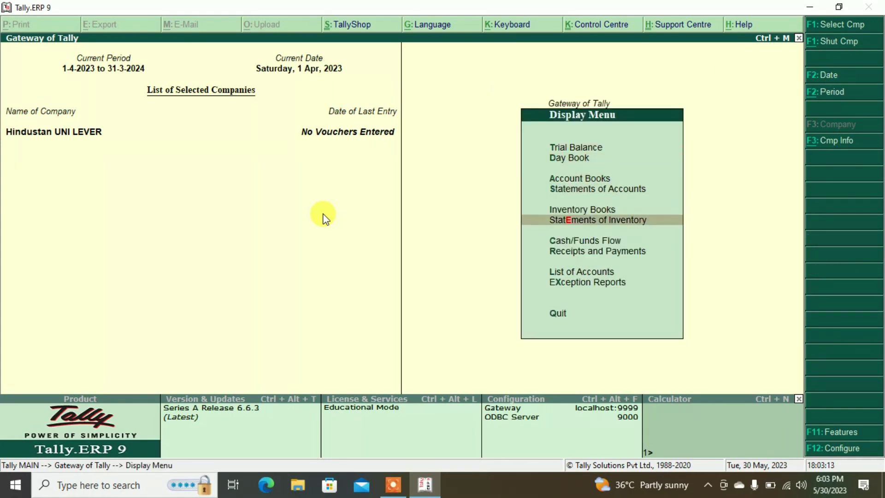
key(Return)
key(Return)
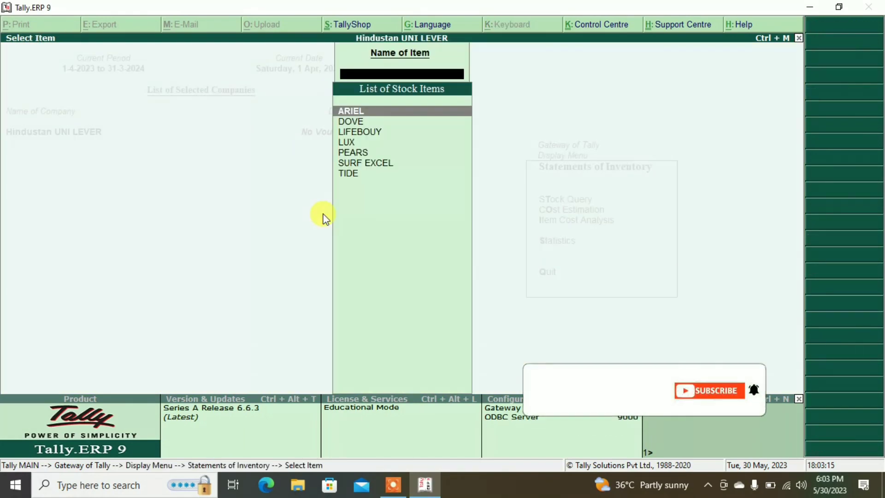
key(Escape)
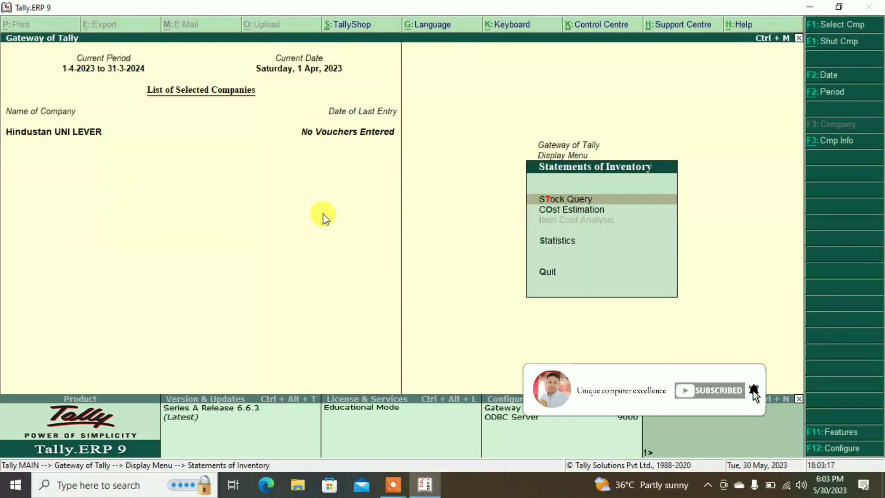
key(Escape)
key(Escape)
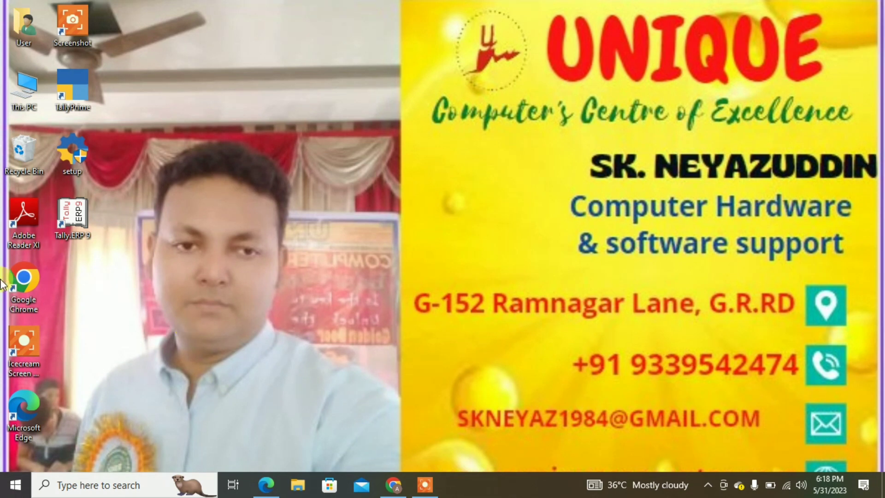
Step: Switch to Tally.ERP 9 from the desktop and start creating a new company
double_click(86, 225)
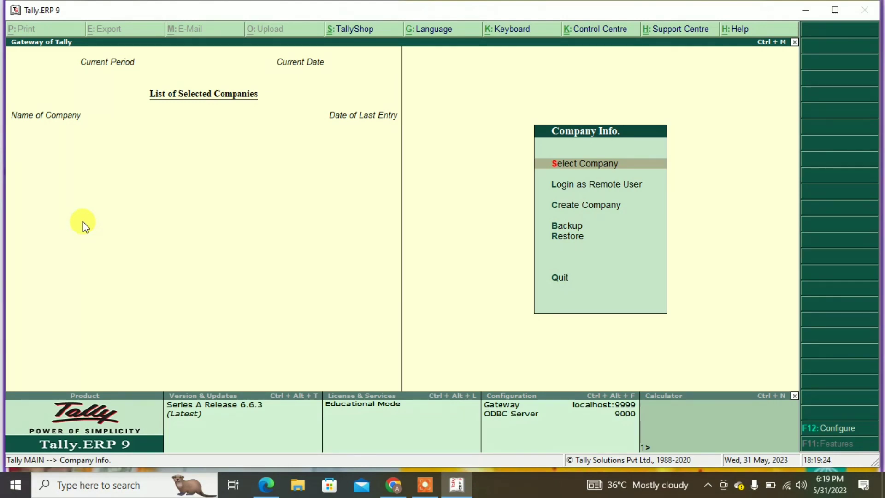
key(Down)
key(Down)
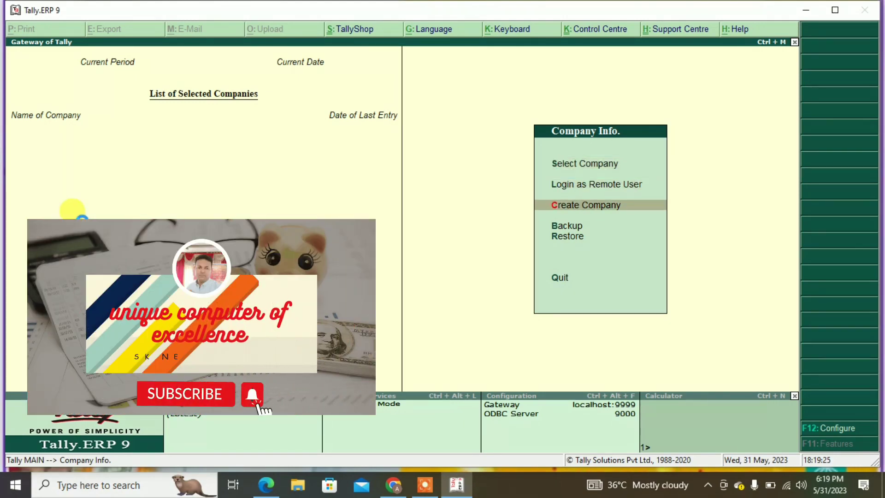
key(Return)
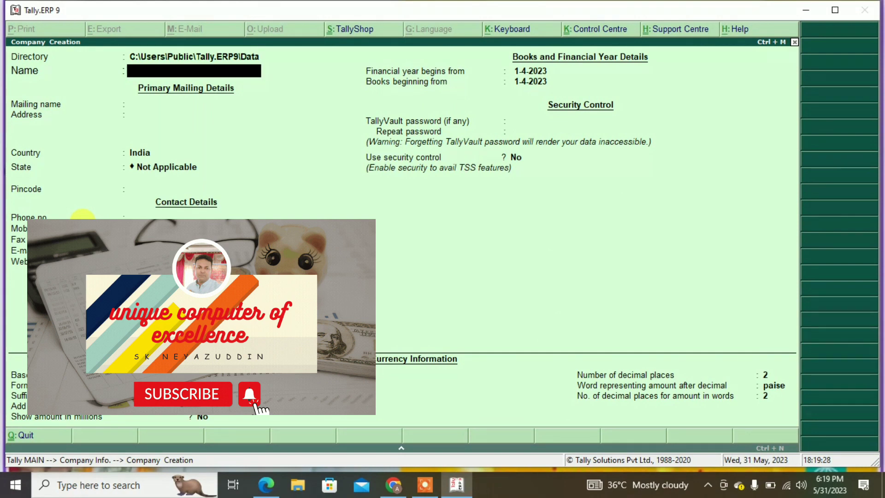
Step: Name the new company Godown Creation, choose West Bengal as its state, and save it
text(Godo)
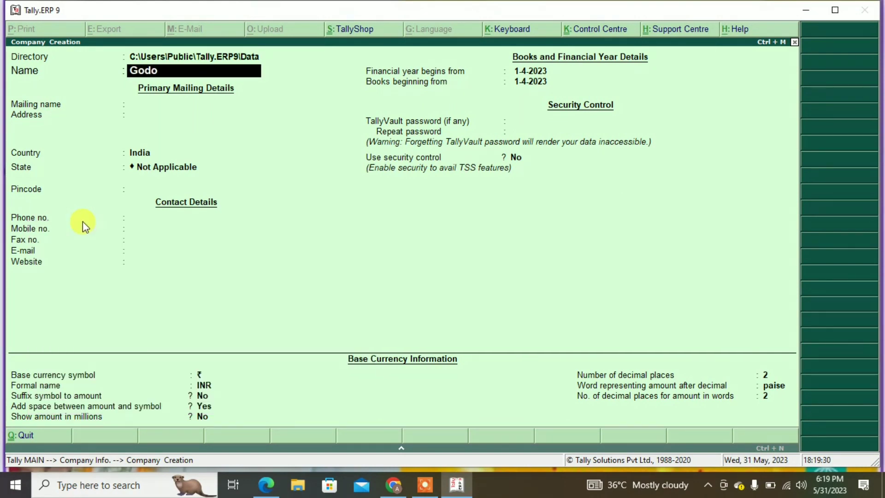
text(wn Creation)
key(Return)
key(Return)
key(Return)
key(Return)
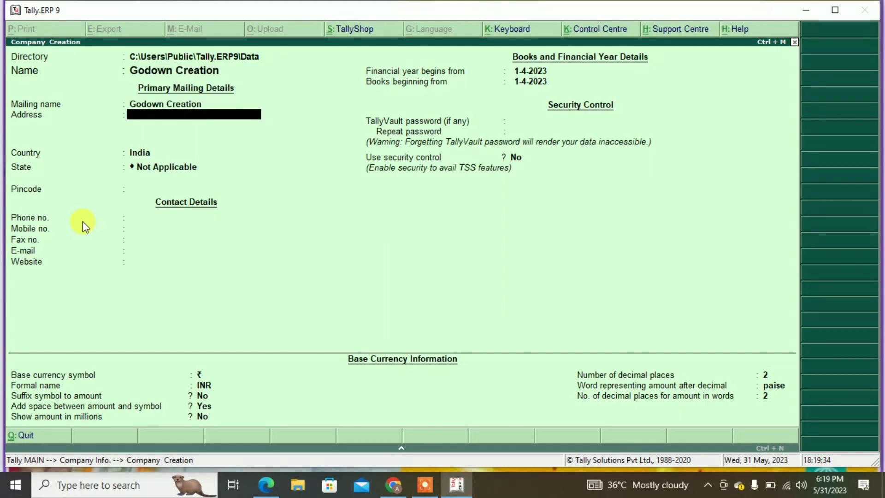
text(w)
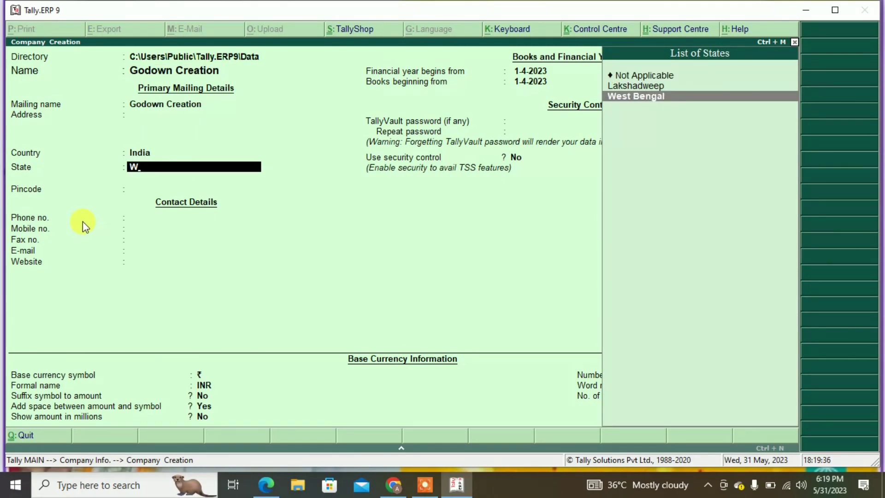
key(Return)
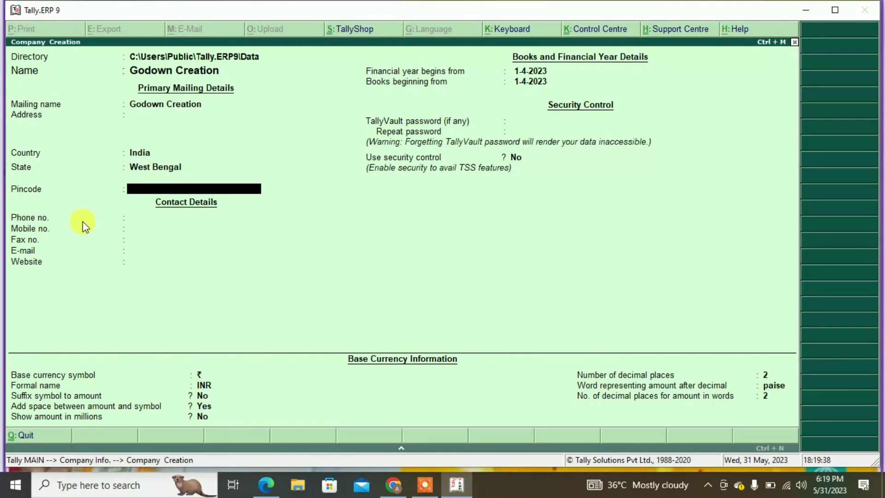
key(Return)
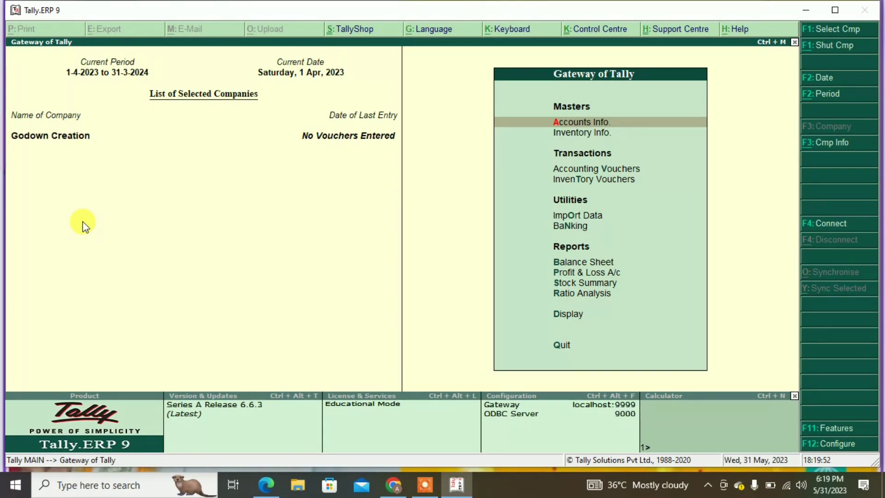
Step: Open the inventory masters of the Godown Creation company and look through the master types offered there
key(Down)
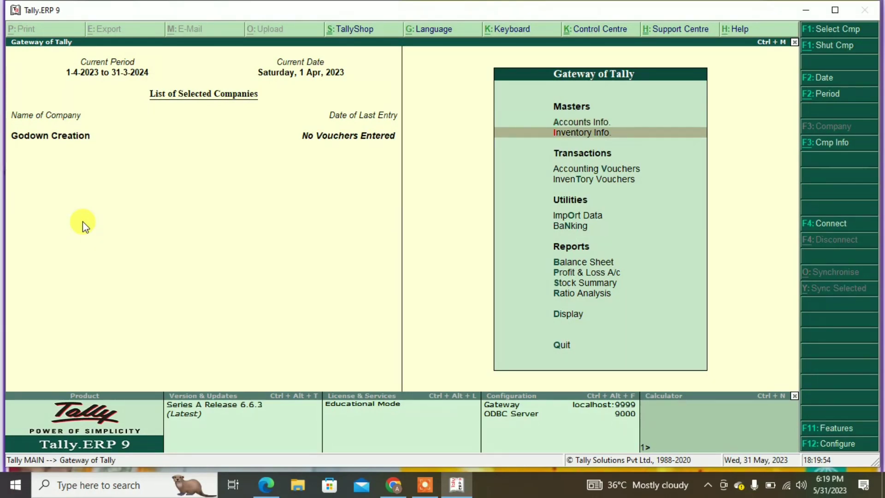
key(Return)
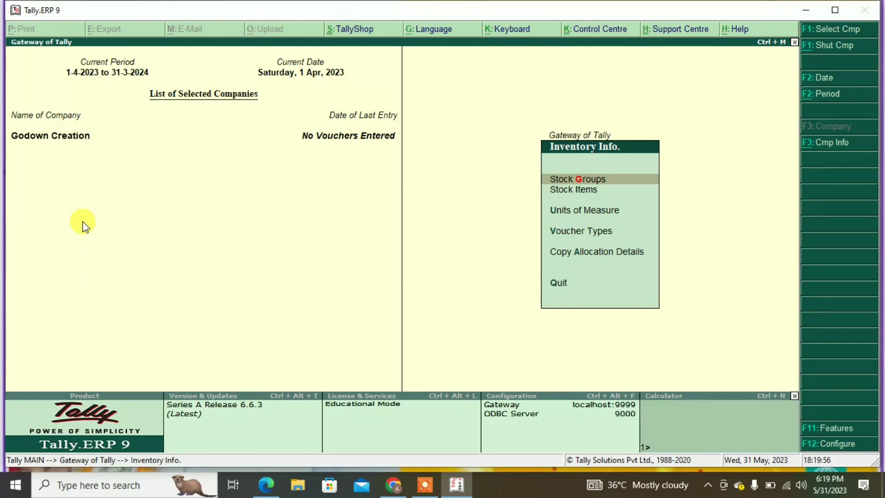
key(Down)
key(Down)
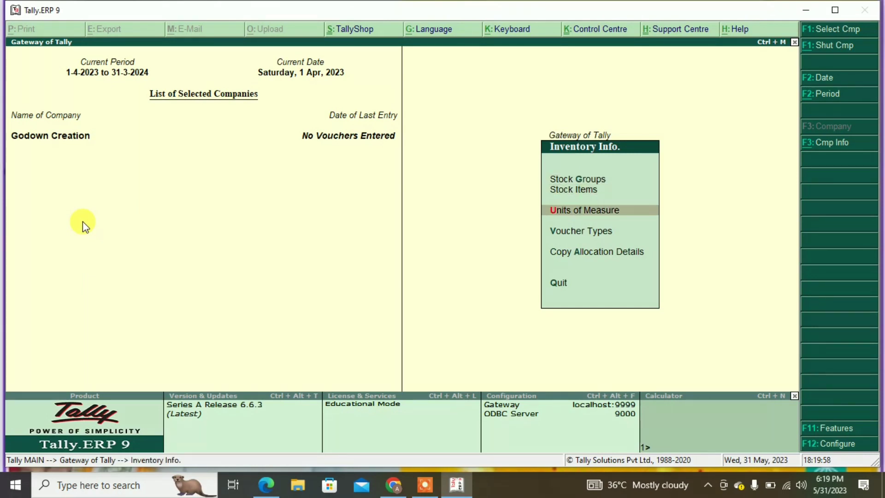
key(Down)
key(Down)
key(Down)
key(Up)
key(Up)
key(Up)
key(Up)
key(Up)
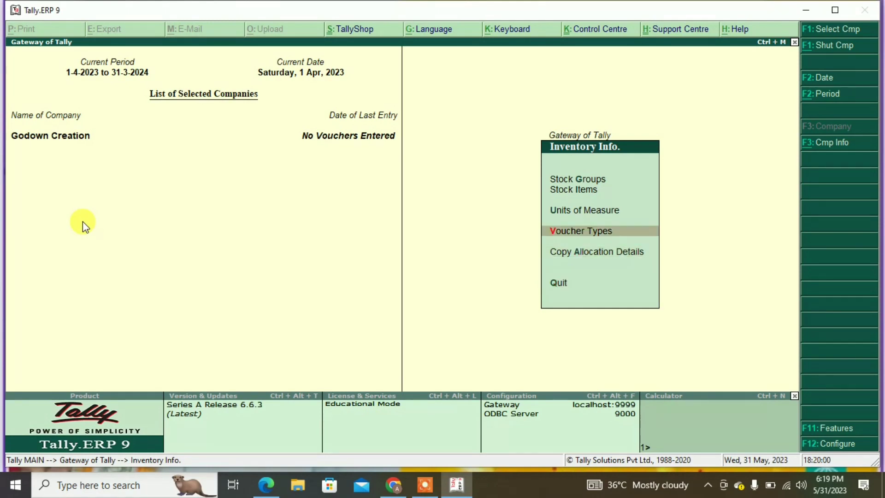
key(Down)
key(Down)
key(Down)
key(Up)
key(Up)
key(Up)
key(Down)
key(Down)
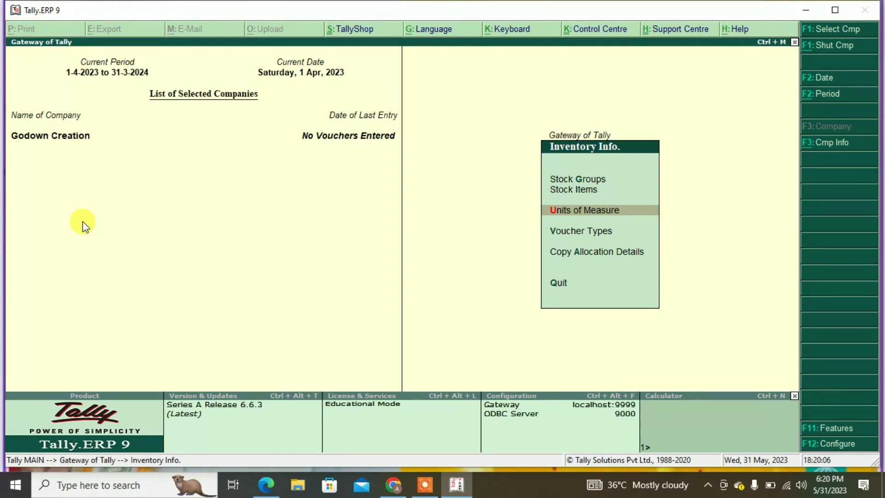
Step: Enable Maintain multiple Godowns in the company's Inventory Features, save the settings, and return to the inventory masters
key(F11)
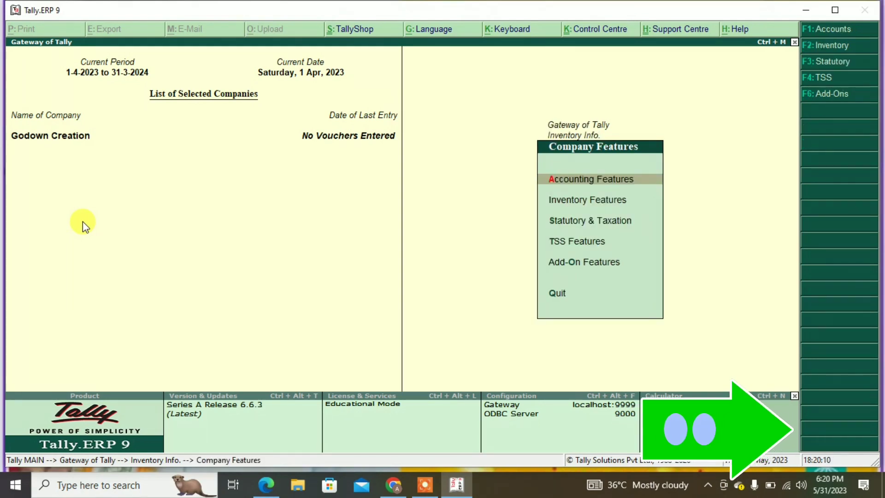
key(Down)
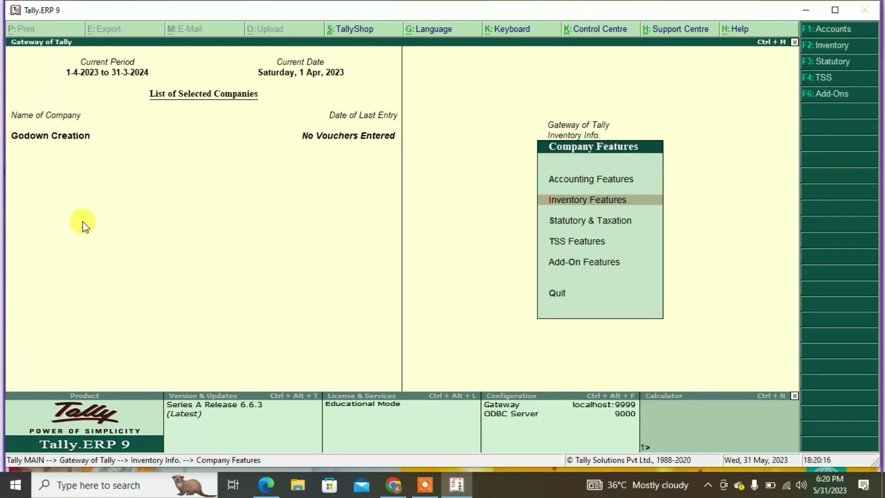
key(Return)
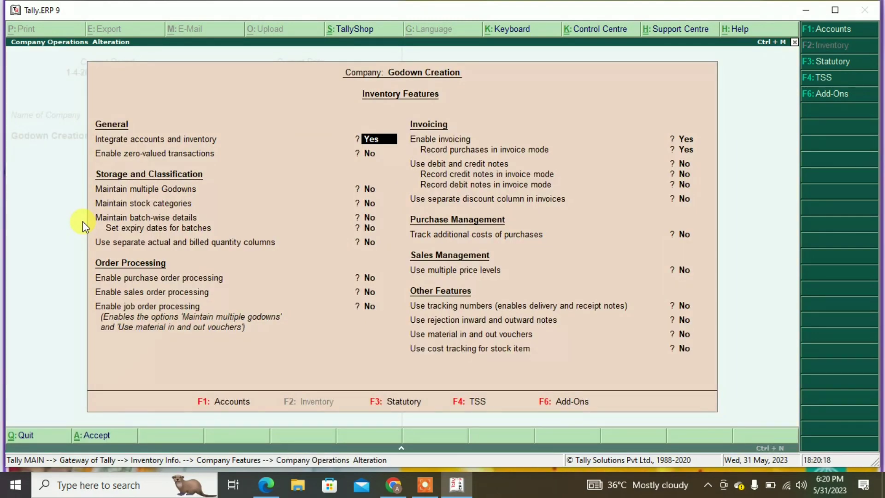
key(Return)
key(Return)
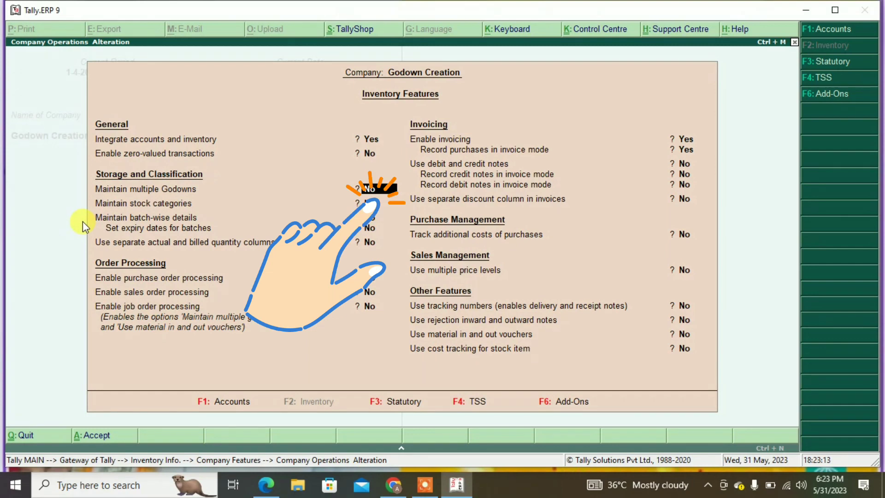
text(Y)
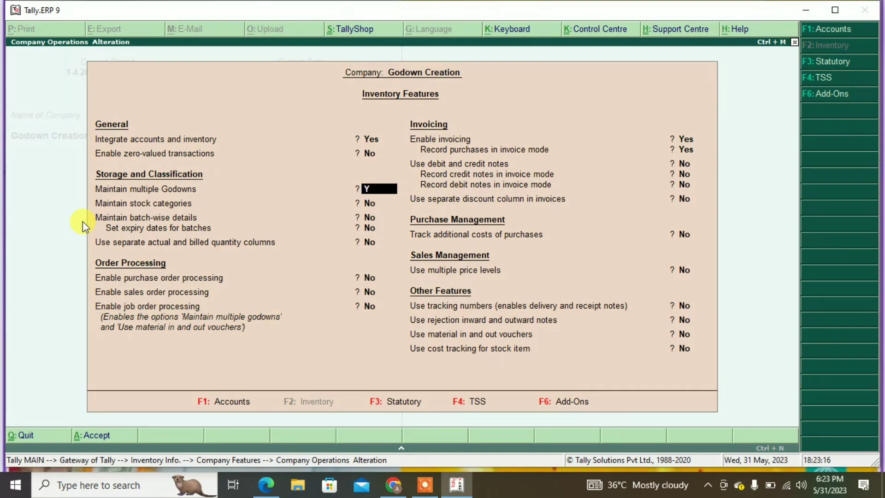
key(Return)
key(Return)
key(Return)
key(Return)
key(Return)
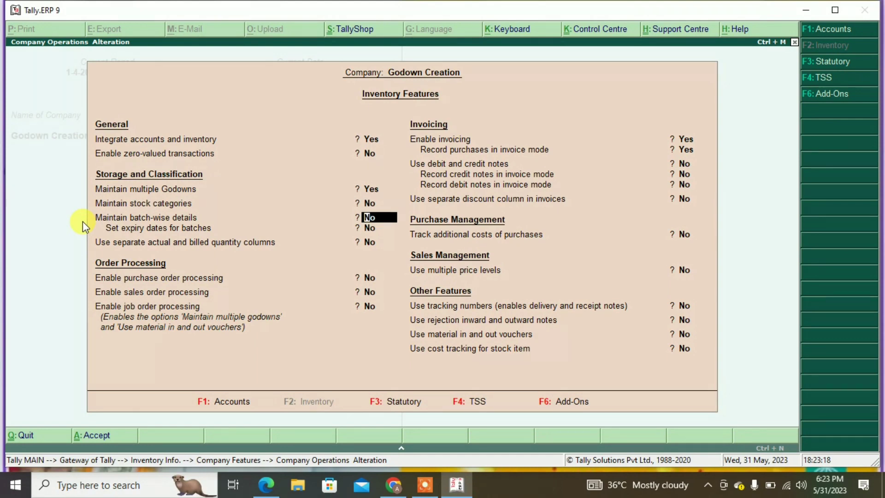
key(Return)
key(Return)
key(Return)
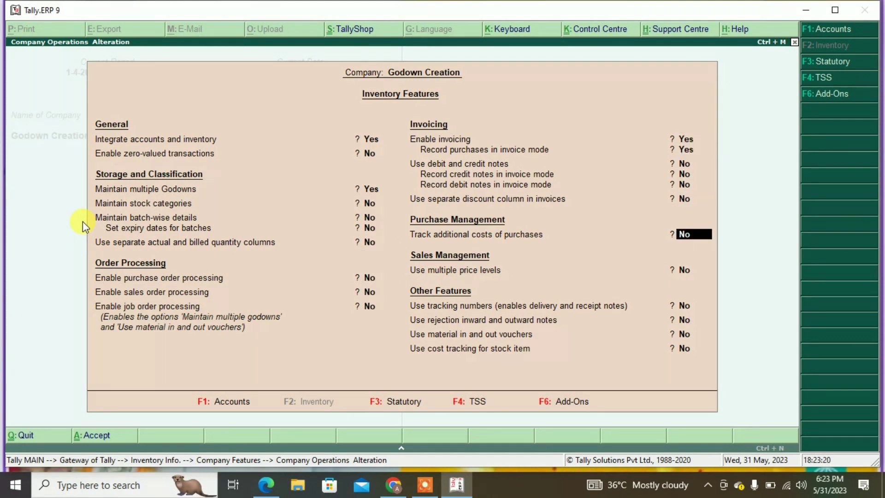
key(ctrl+a)
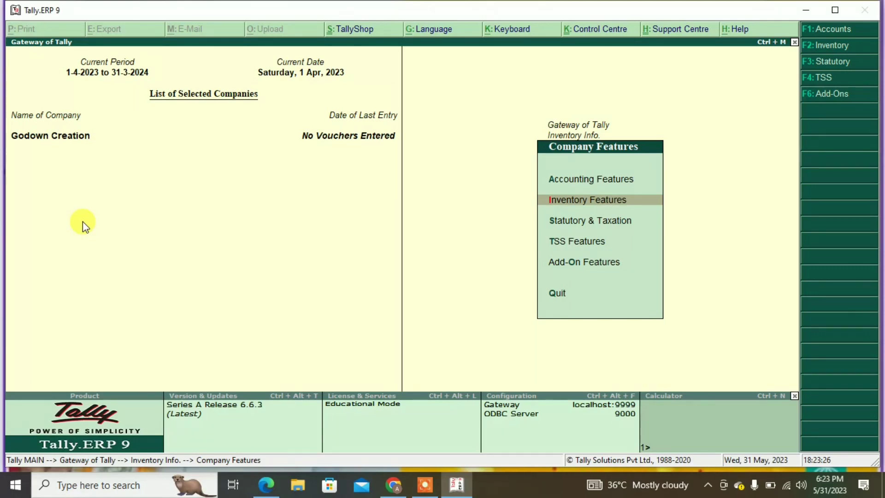
key(Escape)
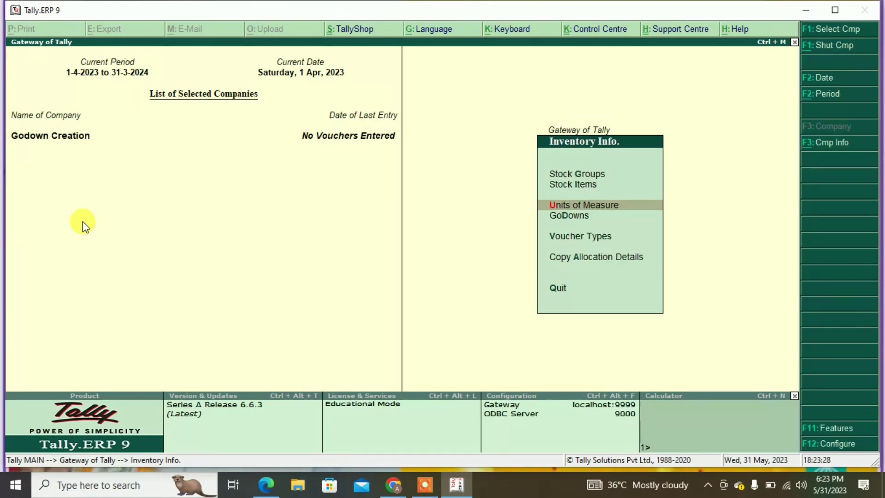
Step: Create a single stock group named GARMENTS under Primary, with quantities of its items added set to Yes
key(Up)
key(Up)
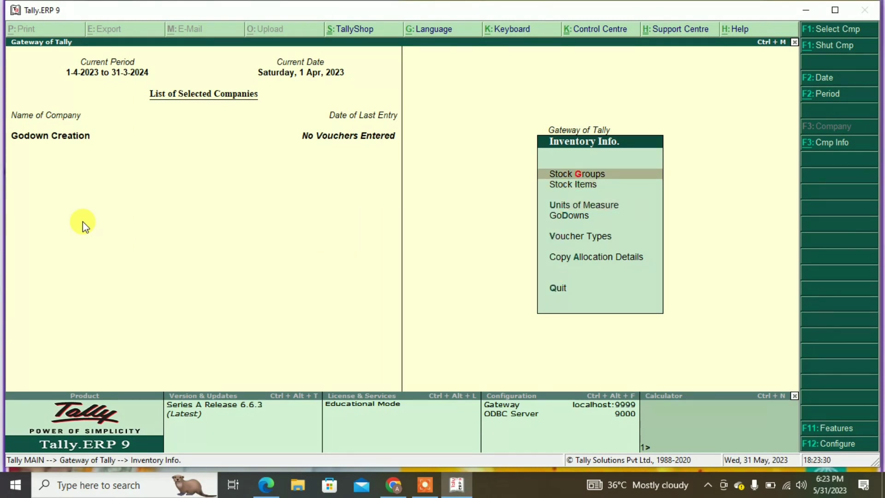
key(Return)
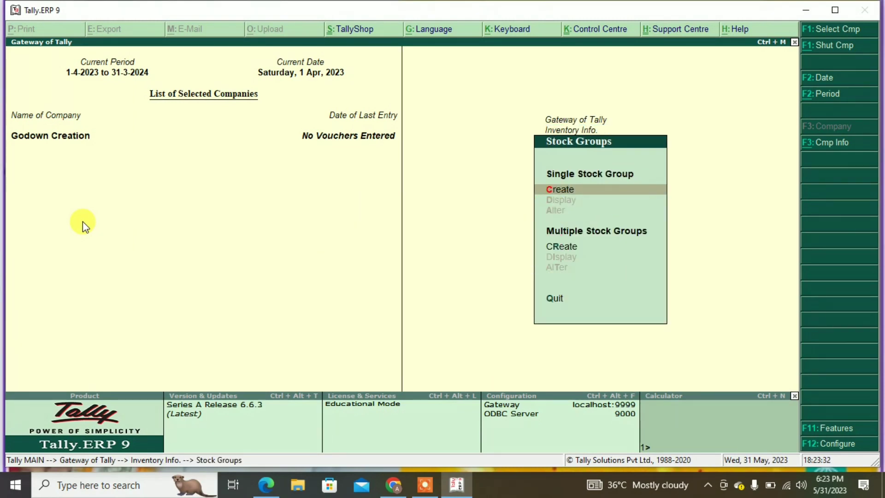
key(Return)
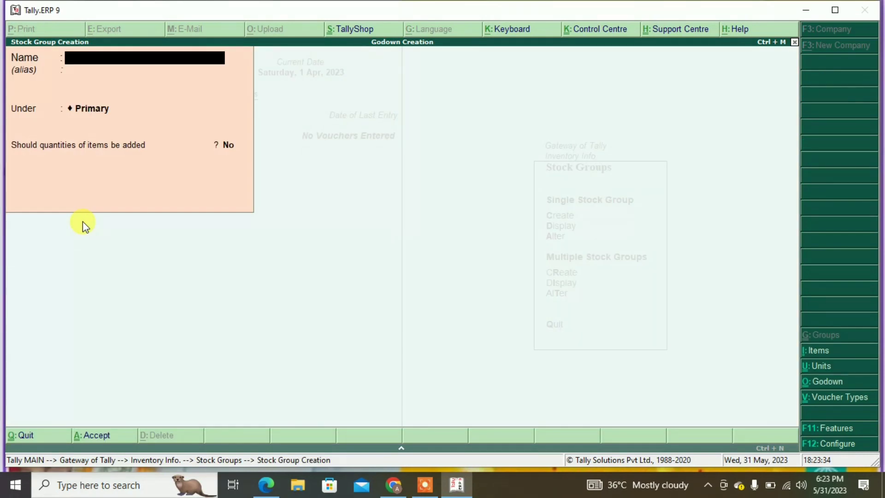
text(GARMENTS)
key(Return)
key(Return)
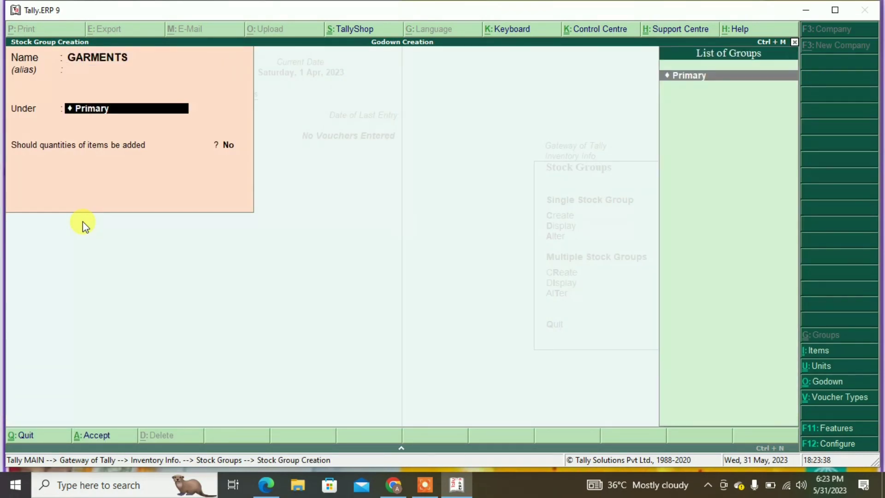
key(Return)
text(y)
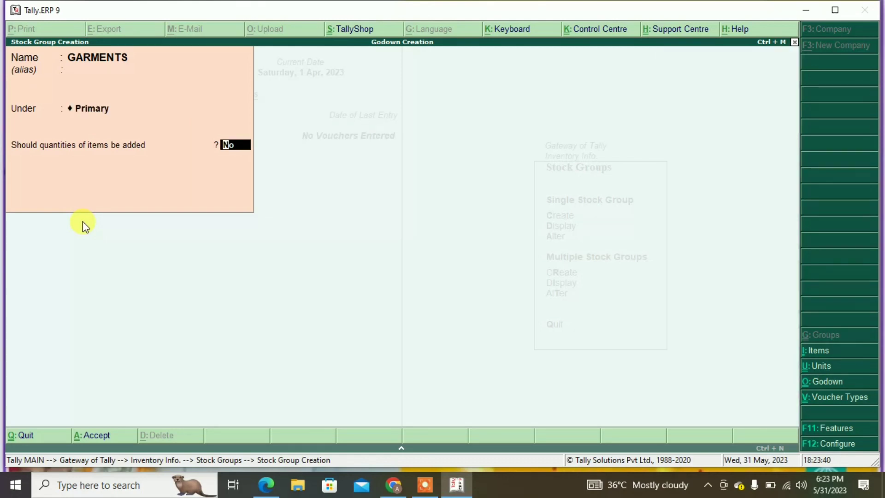
key(Return)
key(y)
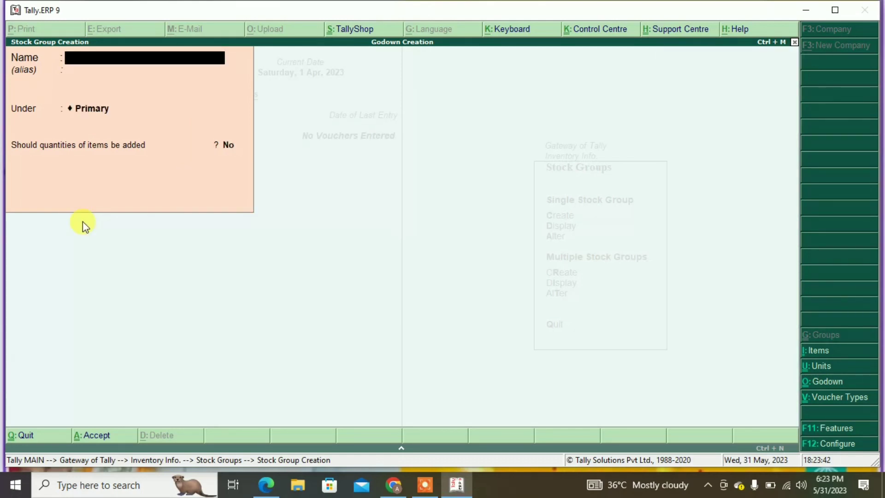
Step: Create a simple unit of measure with symbol PCS and formal name PIECES, and return to the inventory masters
key(Escape)
key(y)
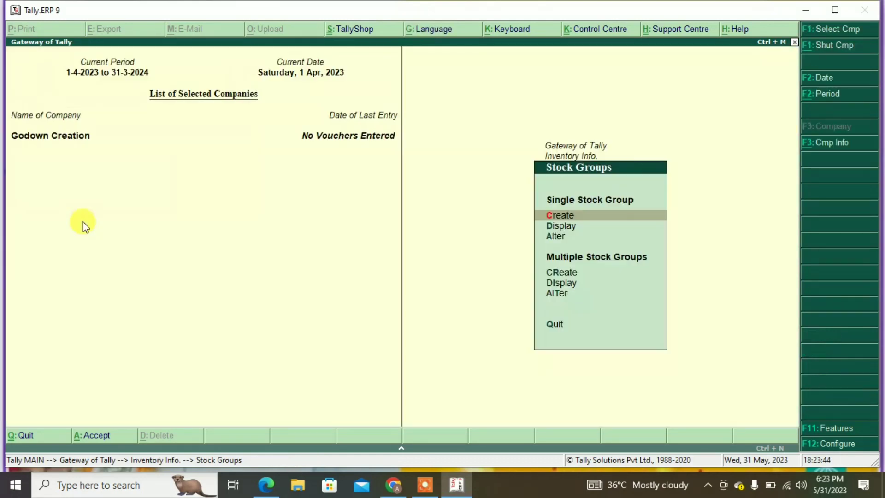
key(Escape)
key(Down)
key(Down)
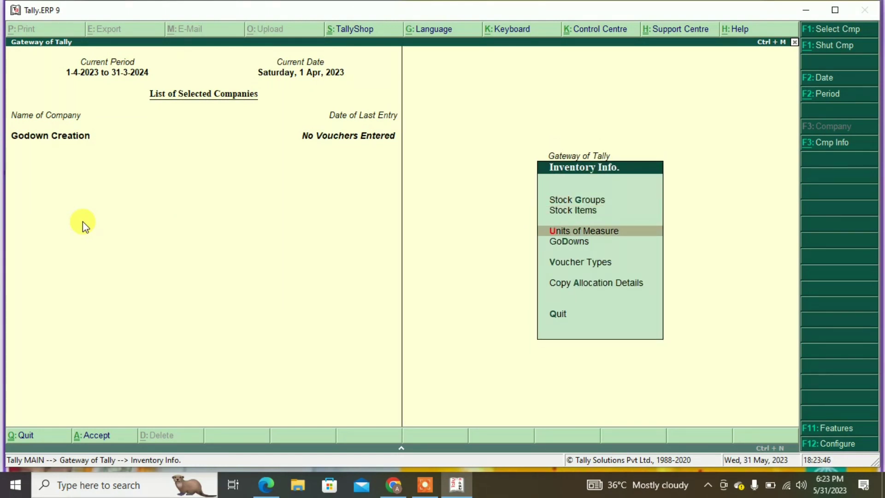
key(Return)
key(Return)
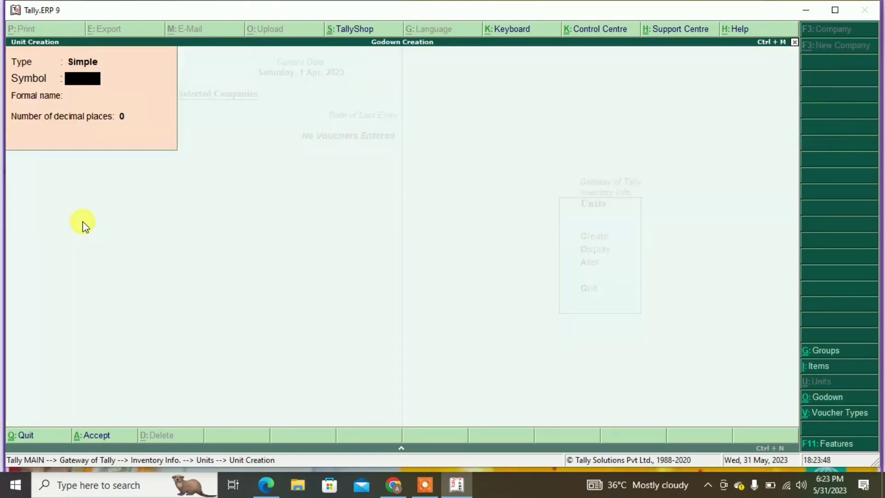
text(PCS)
key(Return)
text(PIECES)
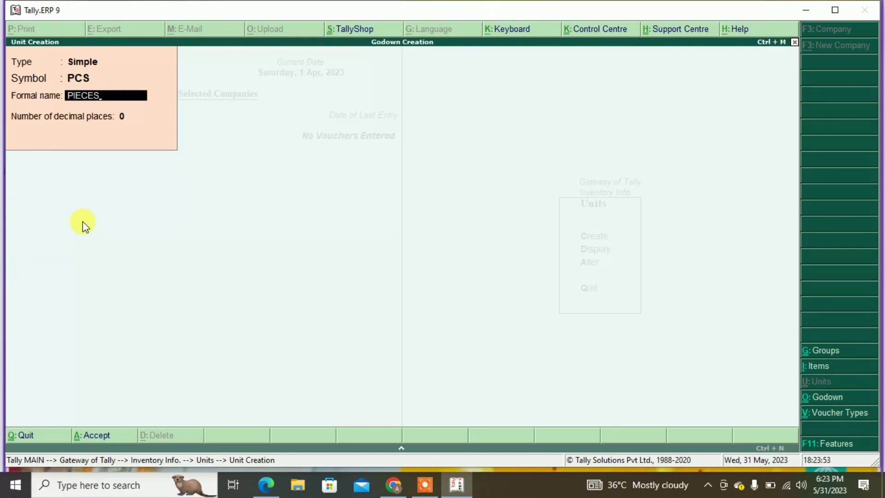
key(Return)
key(Return)
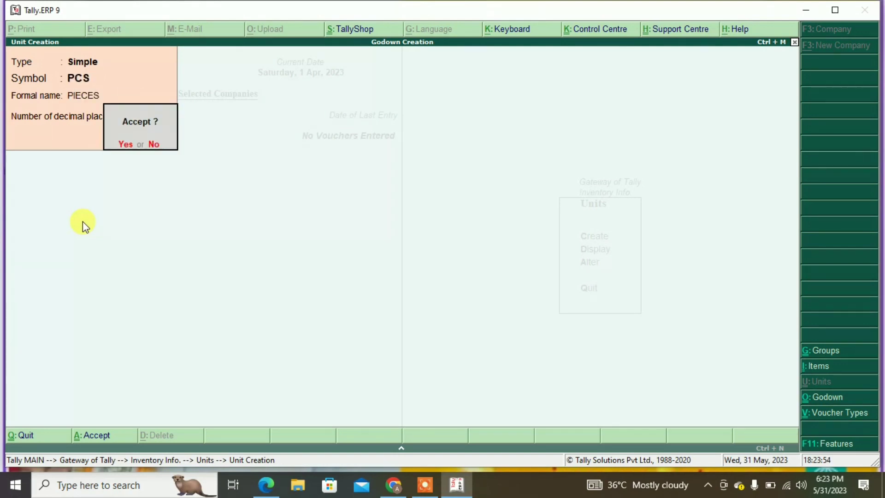
key(Return)
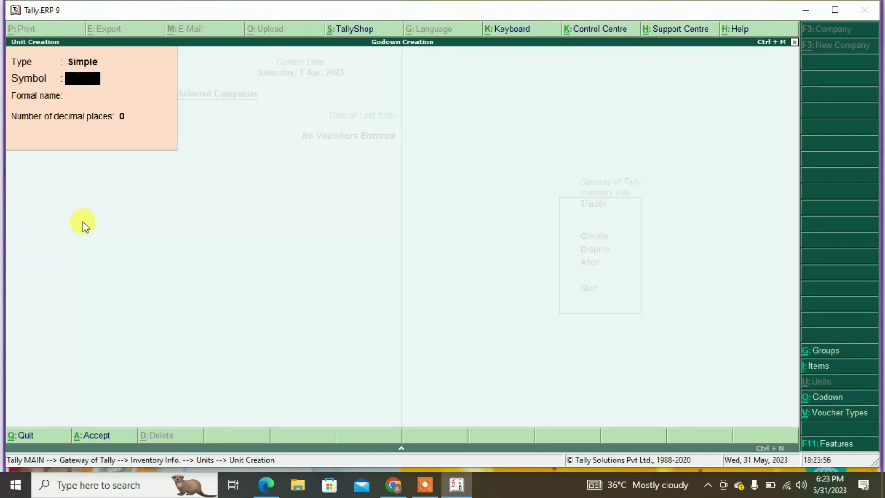
key(Escape)
key(Return)
key(Escape)
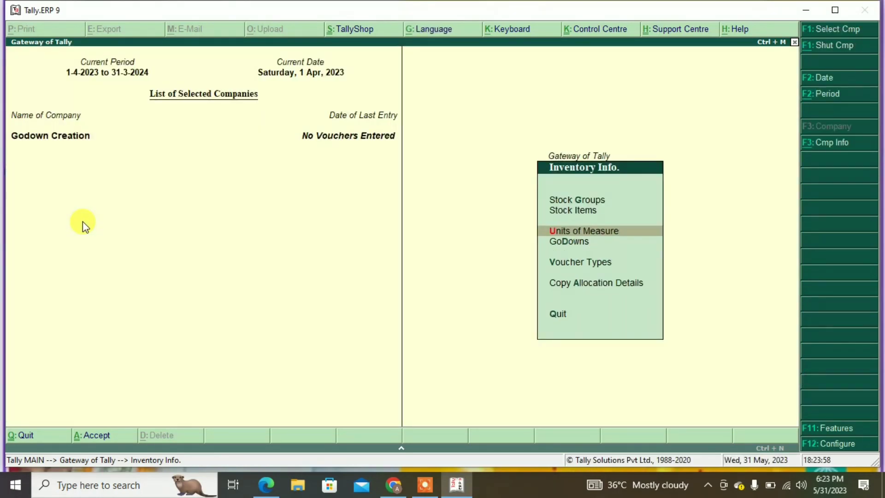
key(Up)
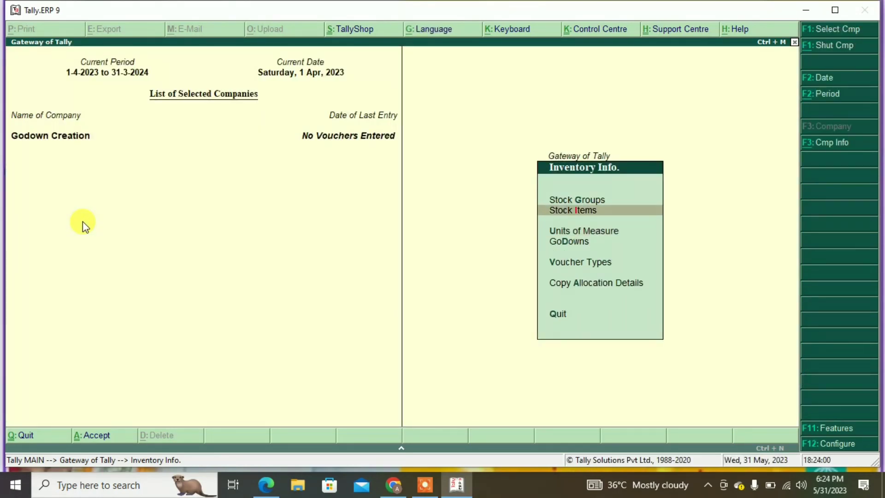
key(Return)
key(Down)
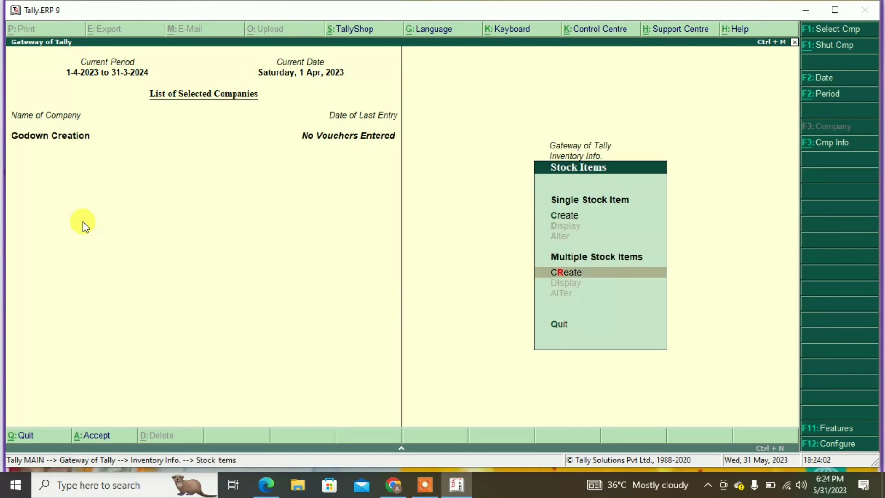
key(Return)
key(Down)
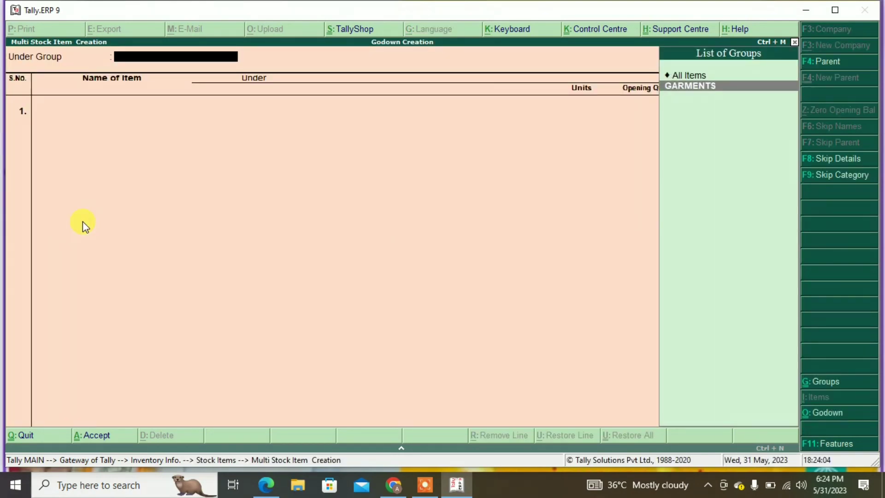
key(Return)
text(SHIRT)
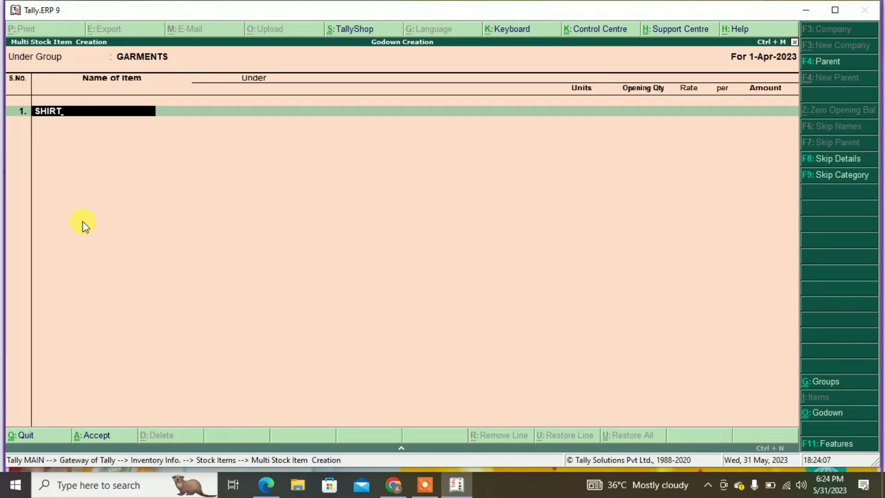
key(Return)
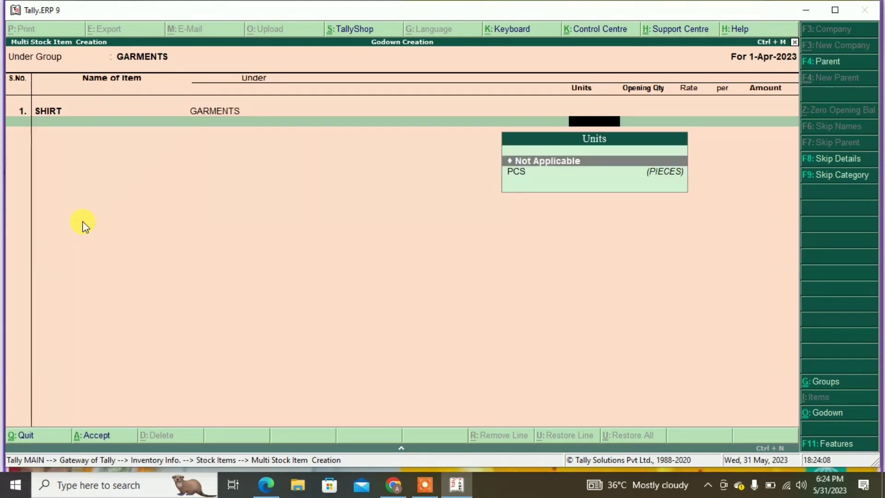
key(Down)
key(Return)
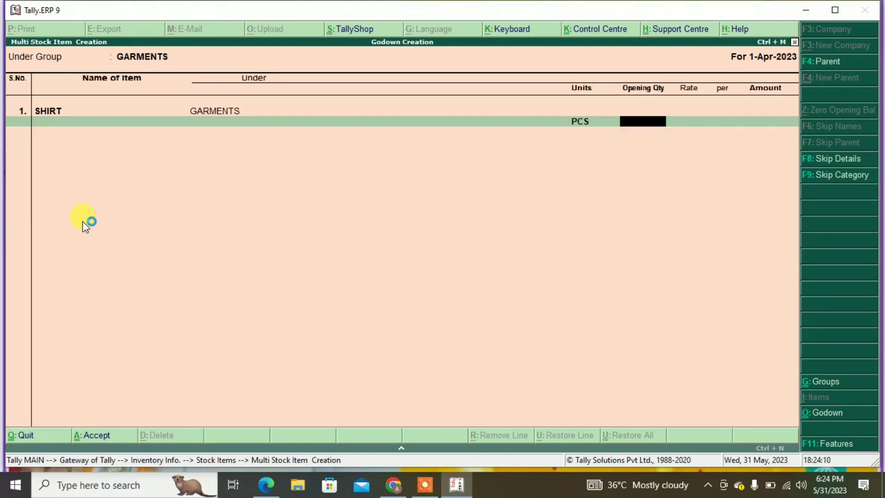
text(1000)
key(Return)
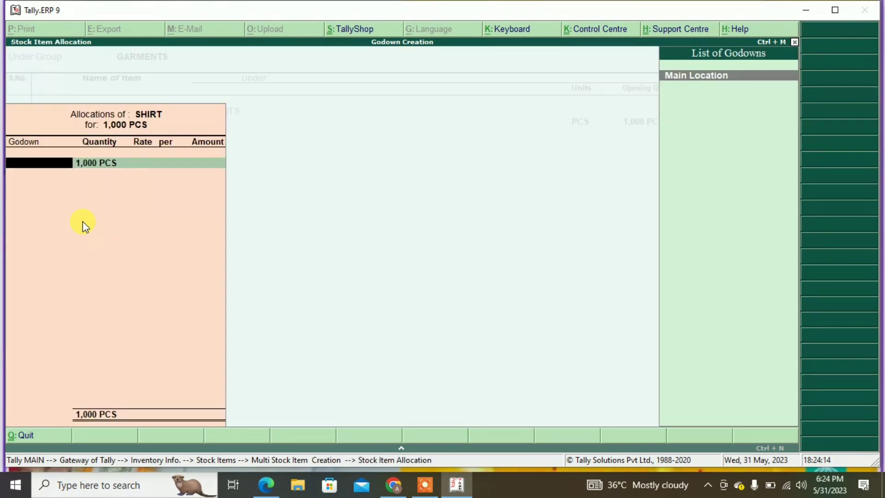
key(Escape)
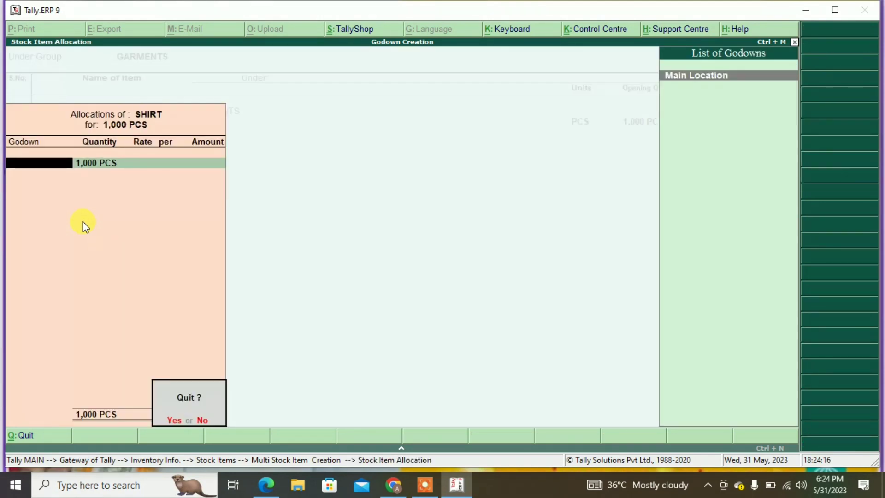
key(y)
key(Escape)
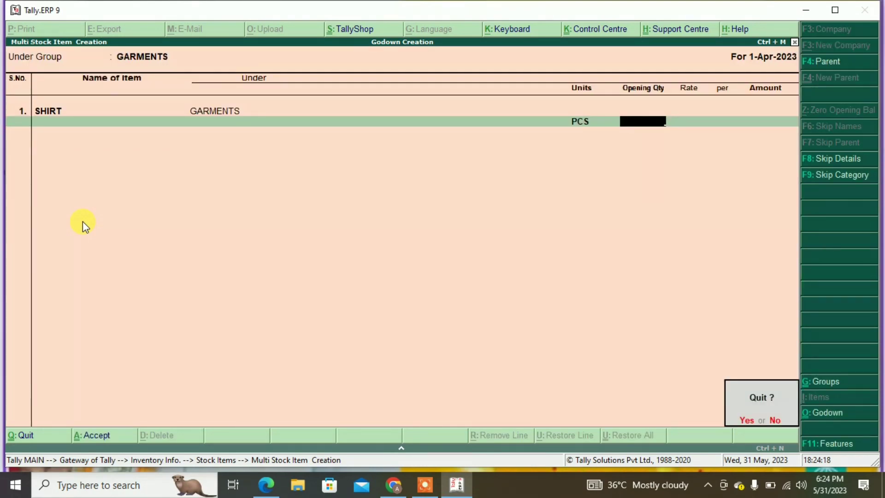
key(y)
key(Escape)
Step: Create a single godown named GARDEN REACH under Primary, with both third-party stock options set to No
key(Down)
key(Down)
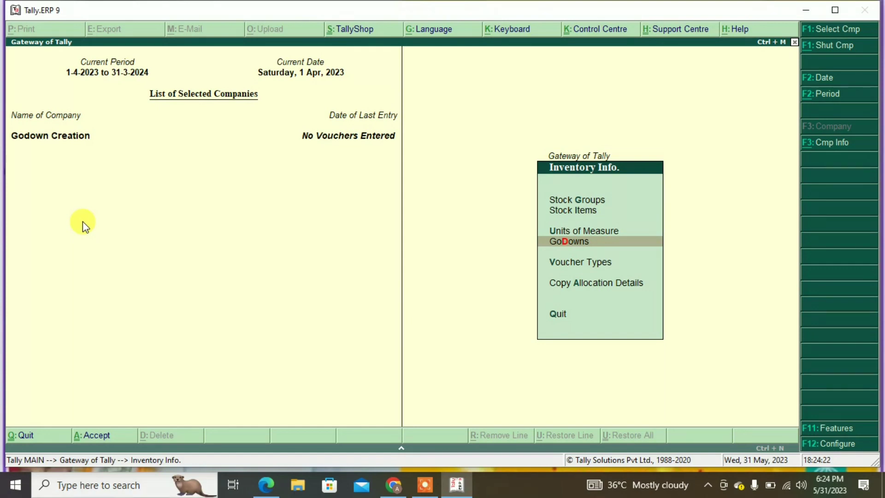
key(Return)
key(Return)
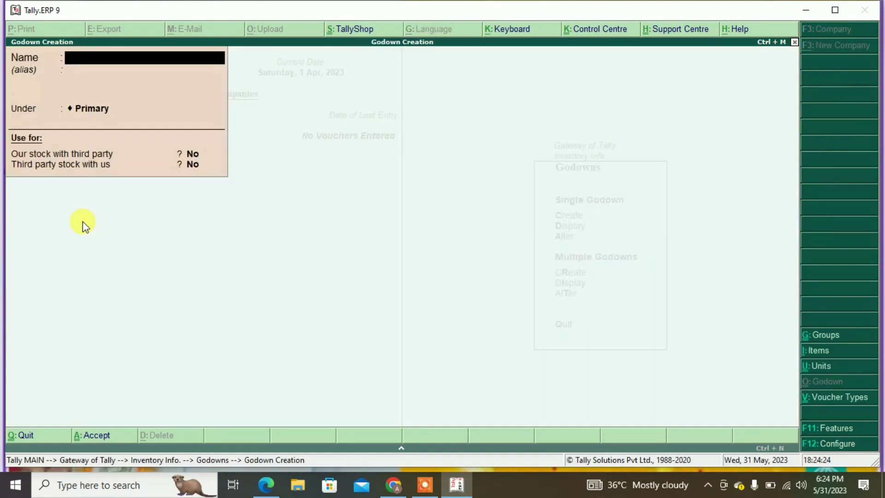
text(GARDEN REACH)
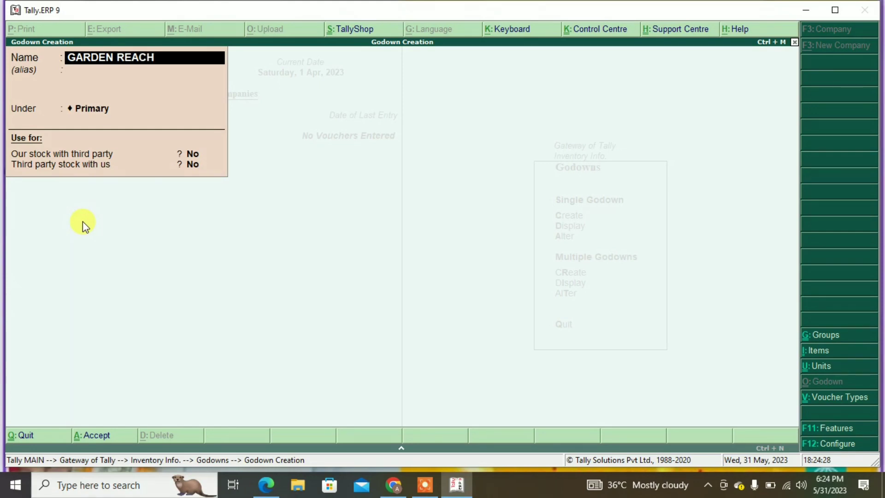
key(Return)
key(Return)
key(Return)
key(Return)
key(Return)
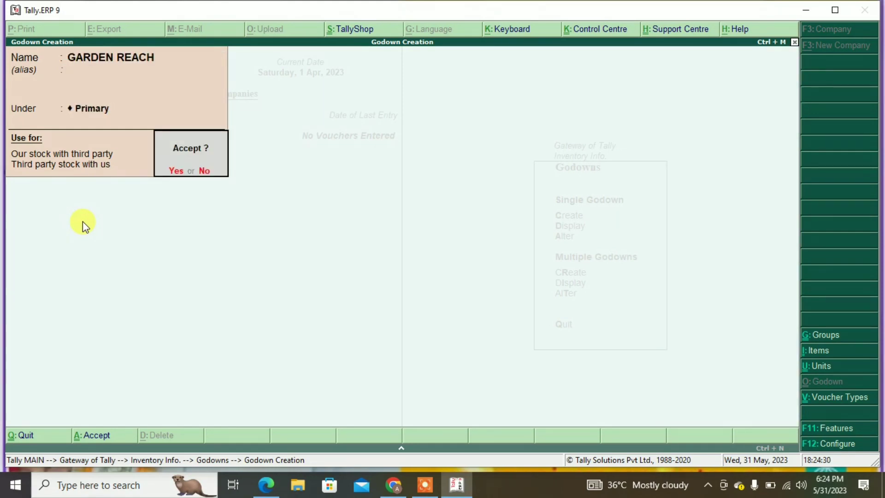
key(Return)
Step: Create another godown named KHIDERPUR under Primary, with both third-party stock options set to No
text(KHIDERPUT)
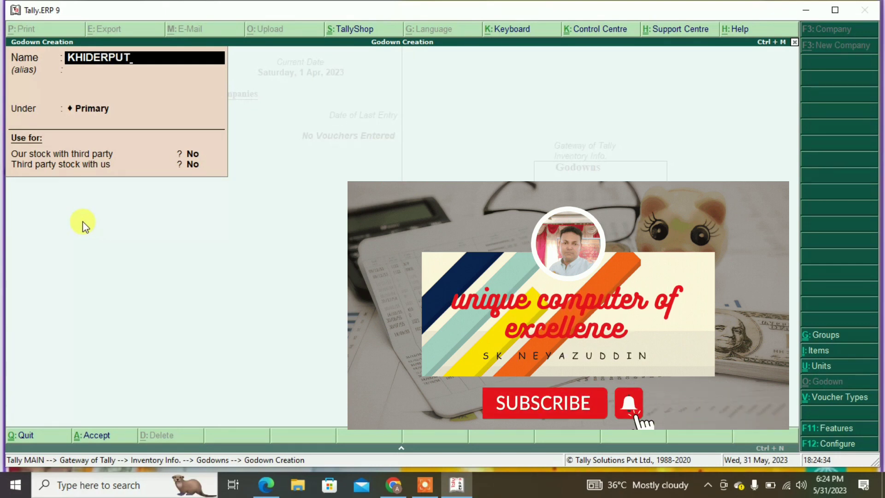
key(BackSpace)
text(R)
key(Return)
key(Return)
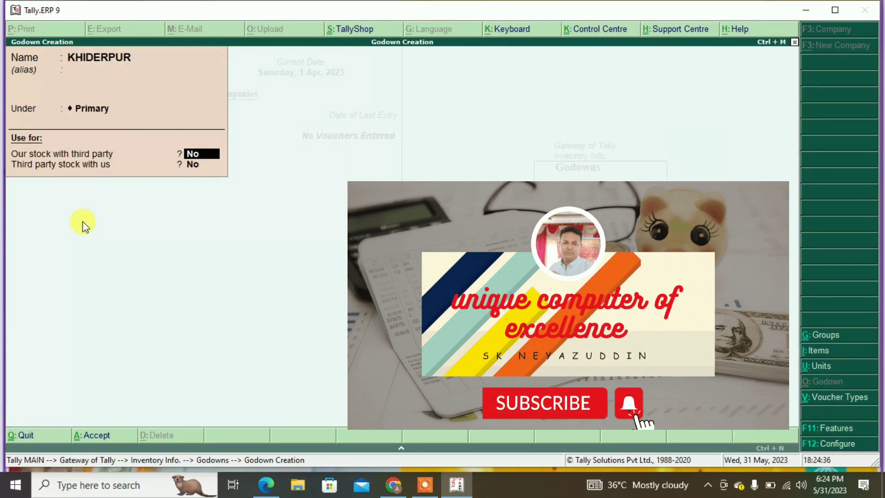
key(Return)
key(Return)
key(Return)
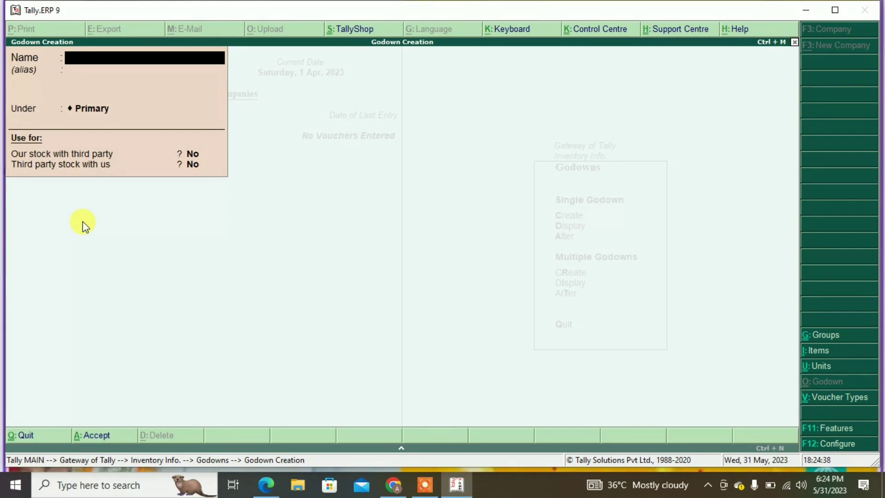
Step: Leave godown creation and open the Stock Items masters under Inventory Info
key(Escape)
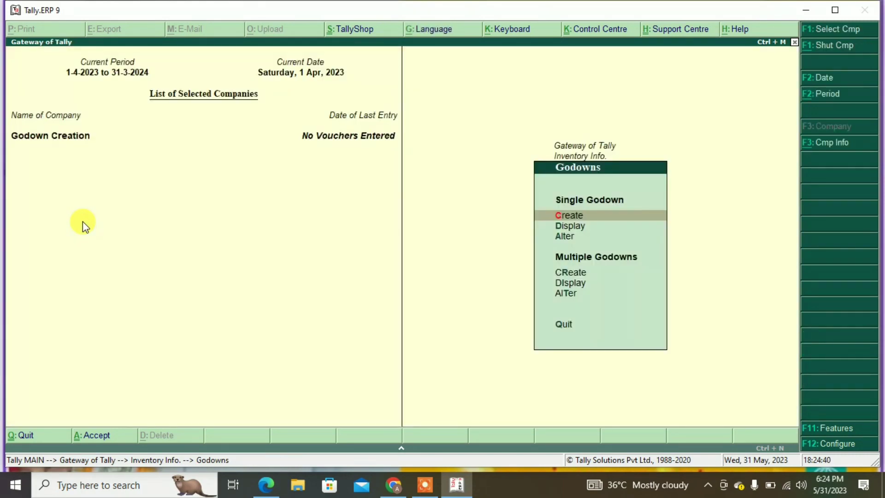
key(Escape)
key(Escape)
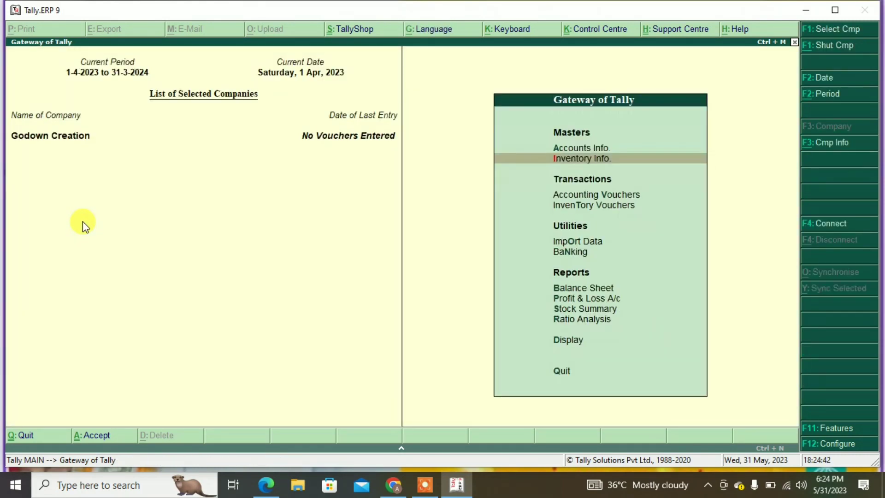
key(Down)
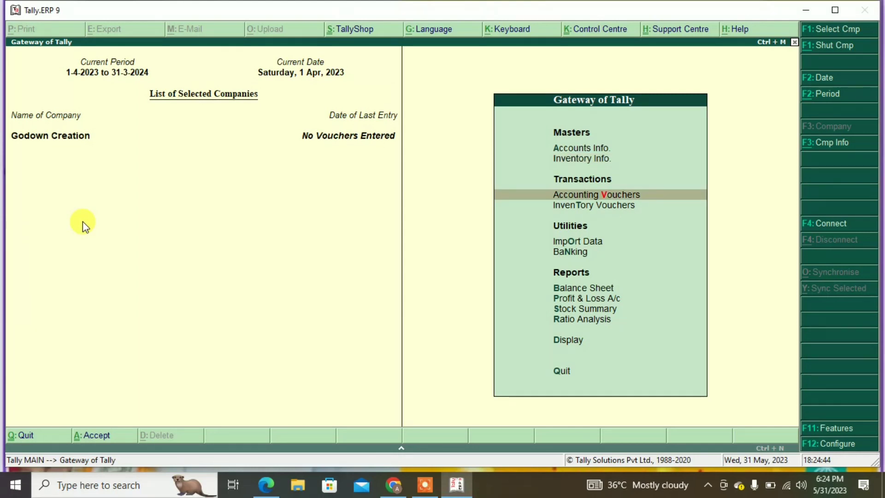
key(Up)
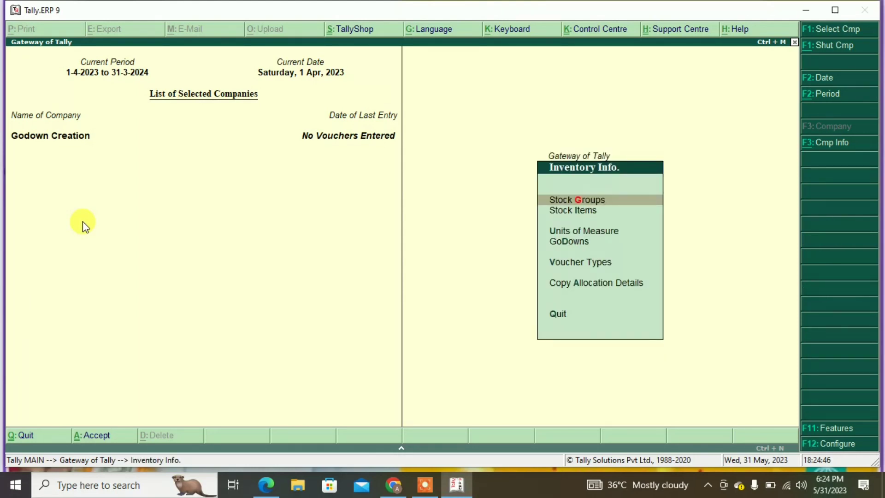
key(Down)
key(Return)
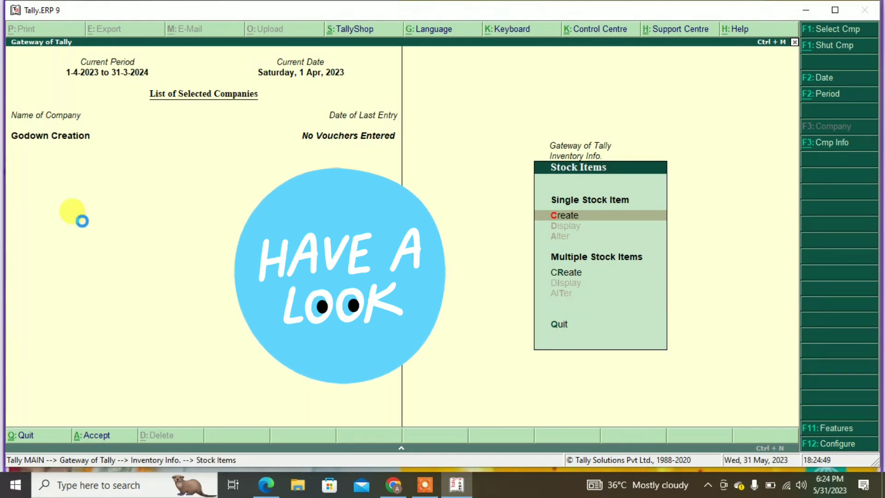
key(Return)
key(Escape)
key(Return)
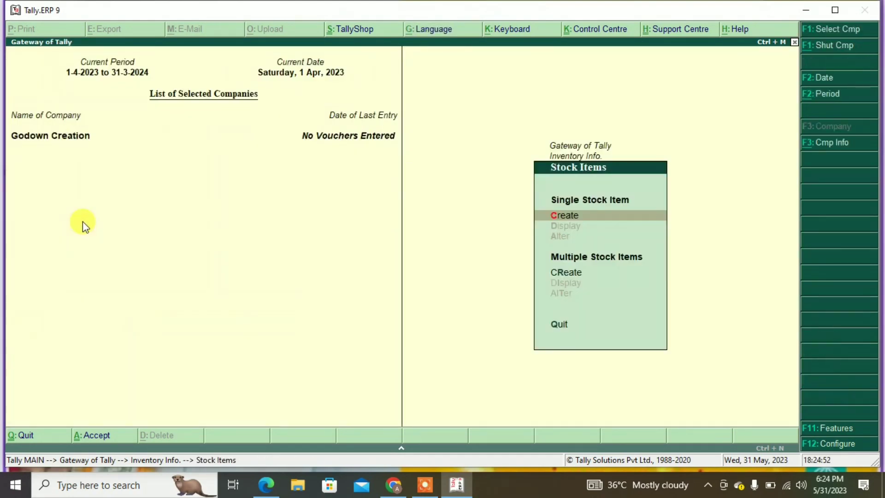
Step: In multiple stock item creation under GARMENTS, enter the item SHIRT with unit PCS and an opening quantity of 1000
key(Up)
key(Up)
key(Return)
key(Down)
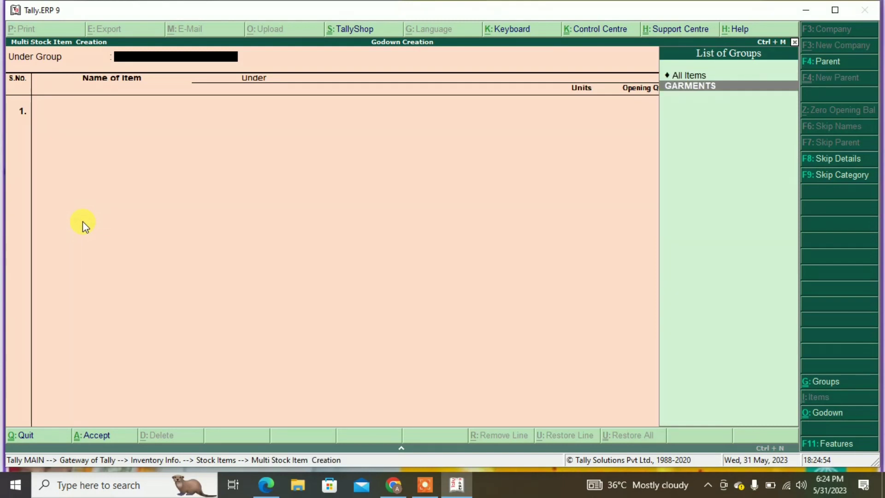
key(Return)
text(SHIRT)
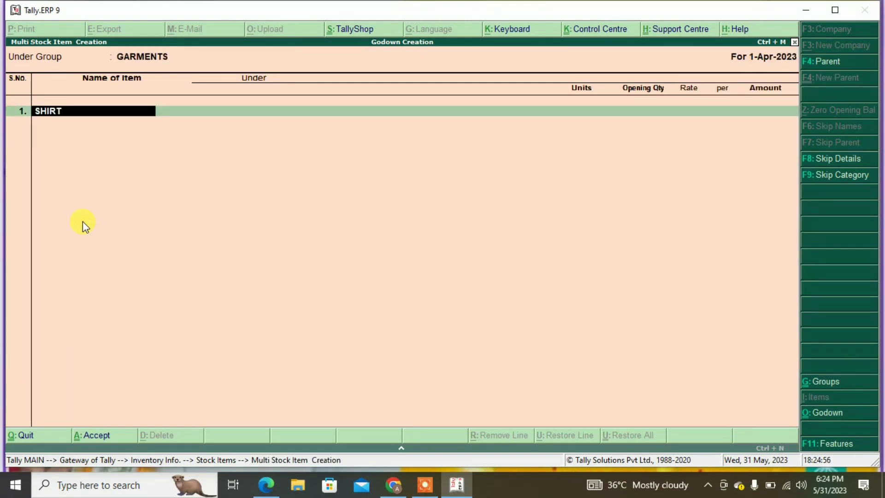
key(Return)
key(Return)
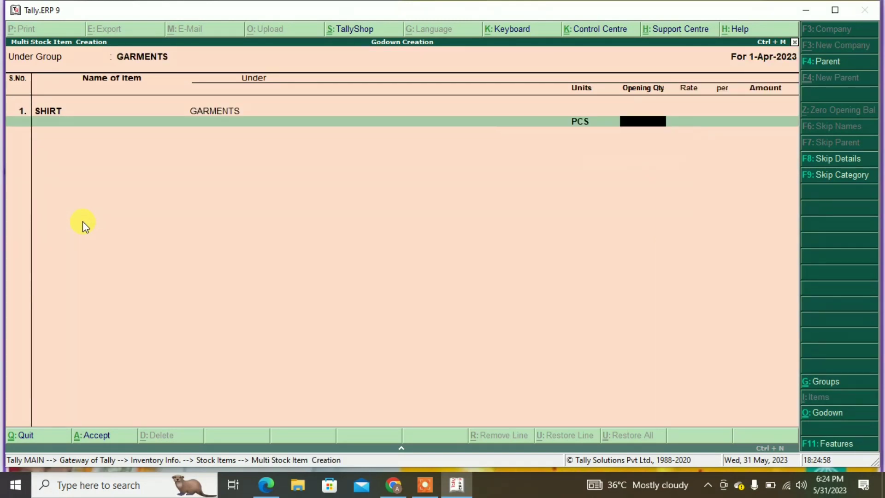
text(1000)
key(Return)
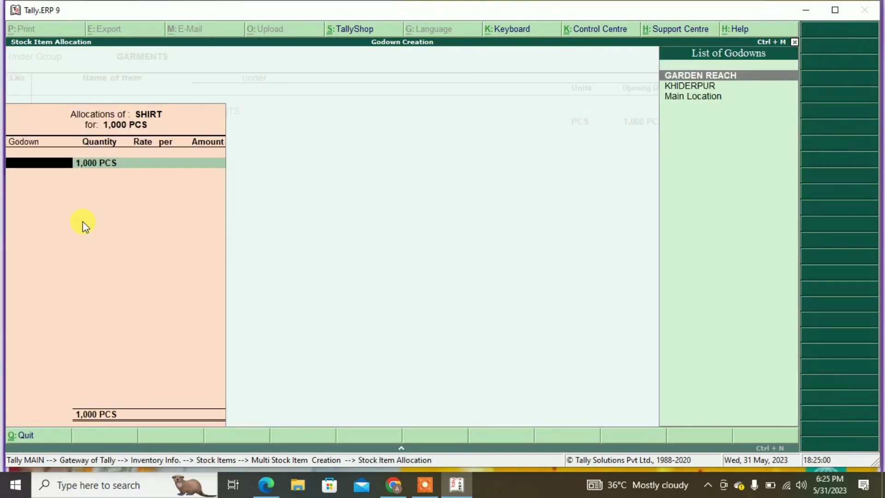
Step: Allocate 600 PCS of SHIRT to the GARDEN REACH godown at a rate of 500 per PCS
key(Return)
text(600)
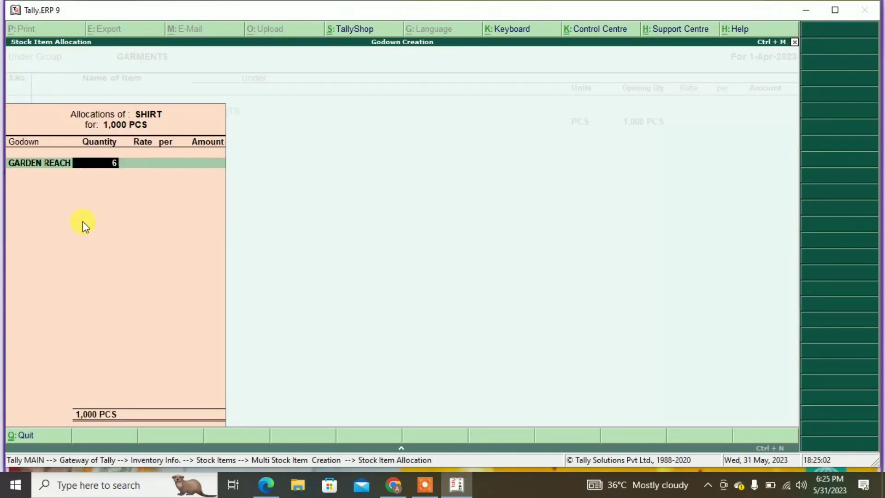
key(Return)
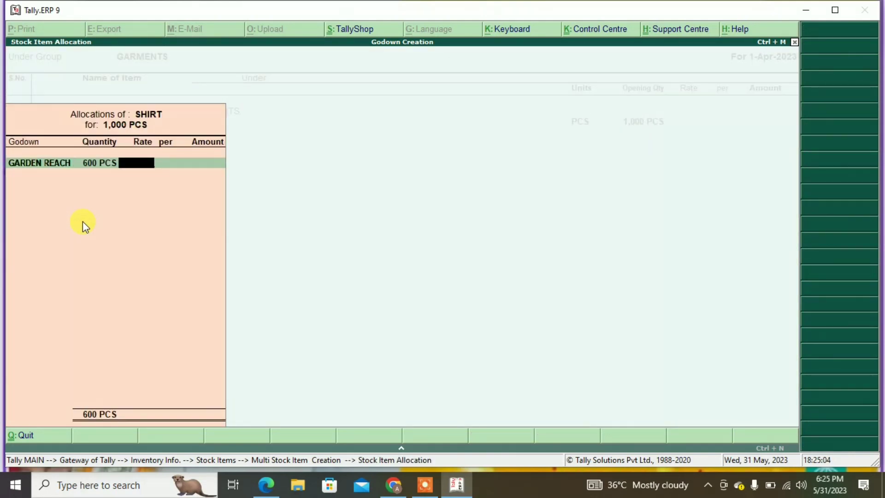
text(500)
key(Return)
key(Return)
key(Return)
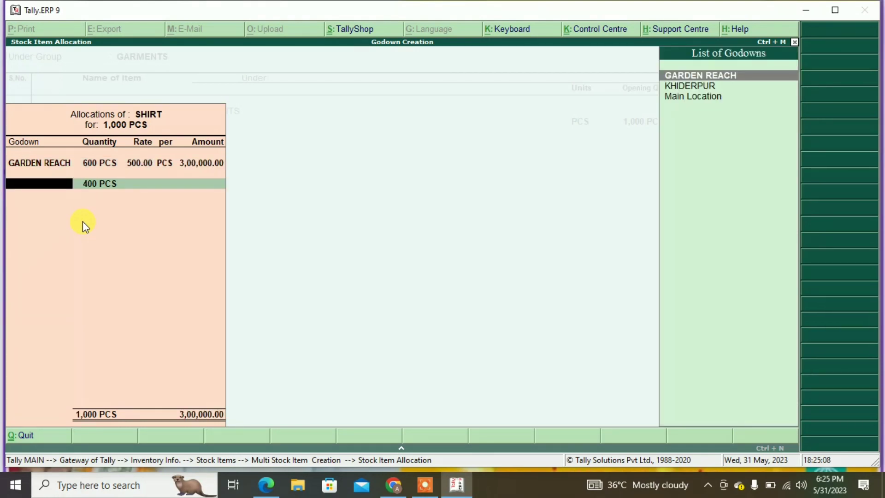
Step: Allocate the remaining 400 PCS of SHIRT to the KHIDERPUR godown at a rate of 500 and complete the allocation
key(Down)
key(Return)
key(Return)
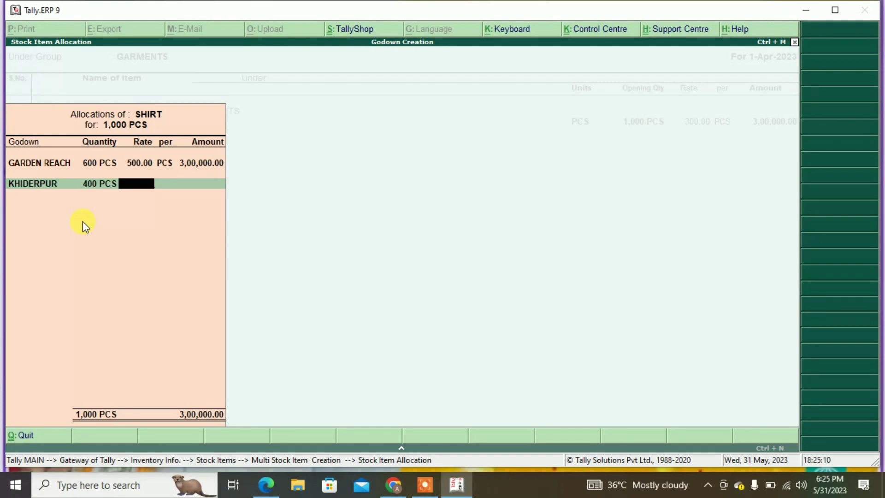
text(500)
key(Return)
key(Return)
key(Return)
key(Return)
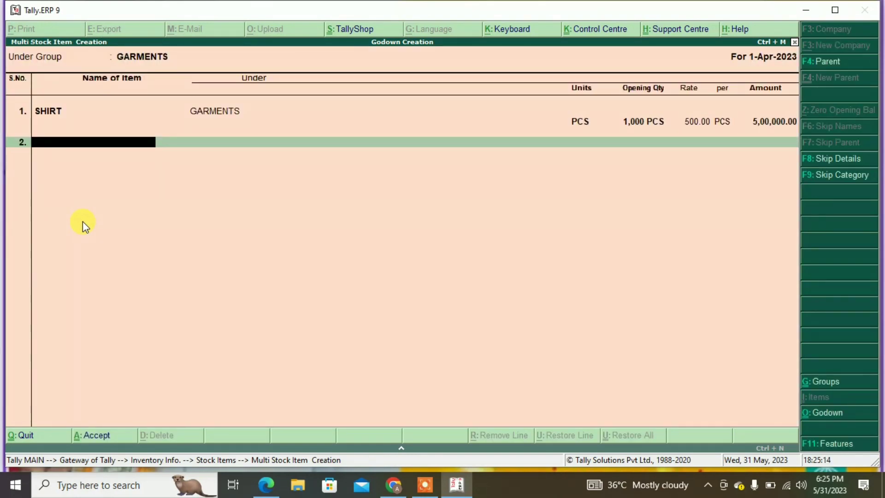
Step: Add T-SHIRT as the second stock item under GARMENTS, with unit PCS and an opening quantity of 1000
text(T-SHIRT)
key(Return)
key(Down)
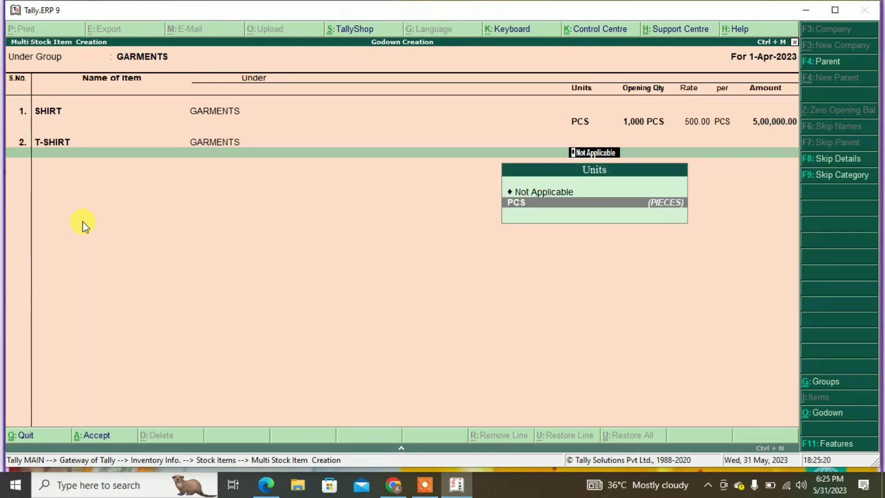
key(Return)
text(1,000)
key(Return)
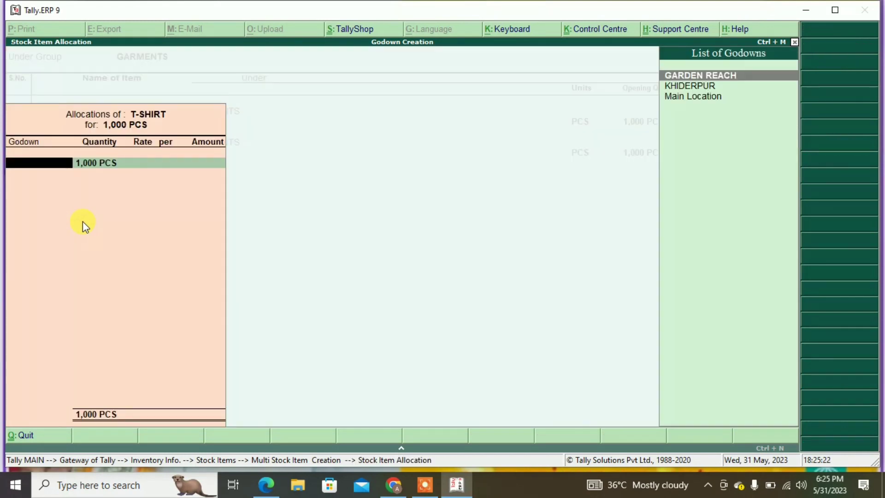
Step: Allocate 400 PCS of T-SHIRT to the GARDEN REACH godown at a rate of 250 per PCS
key(Return)
text(400)
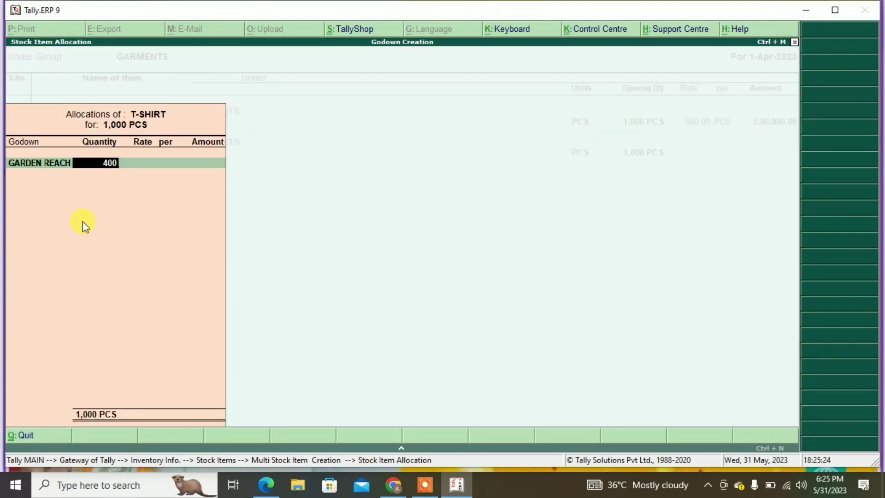
key(Return)
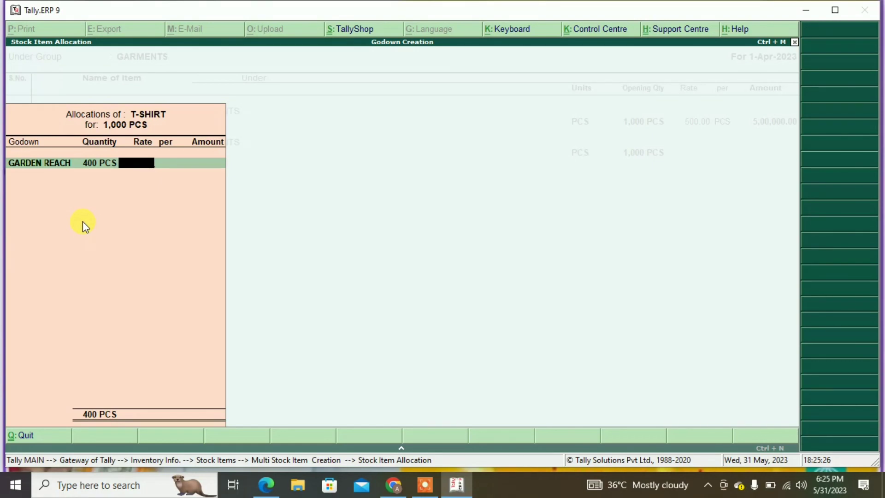
text(250)
key(Return)
key(Return)
key(Return)
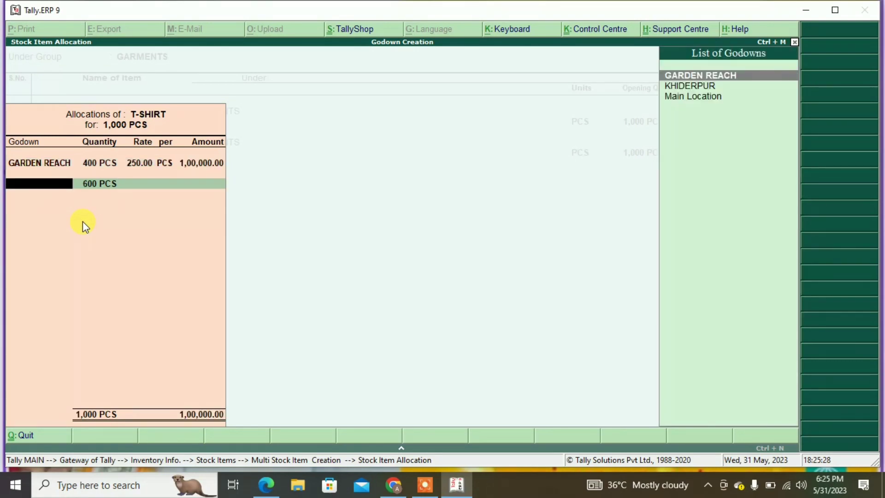
key(Down)
key(Down)
key(Return)
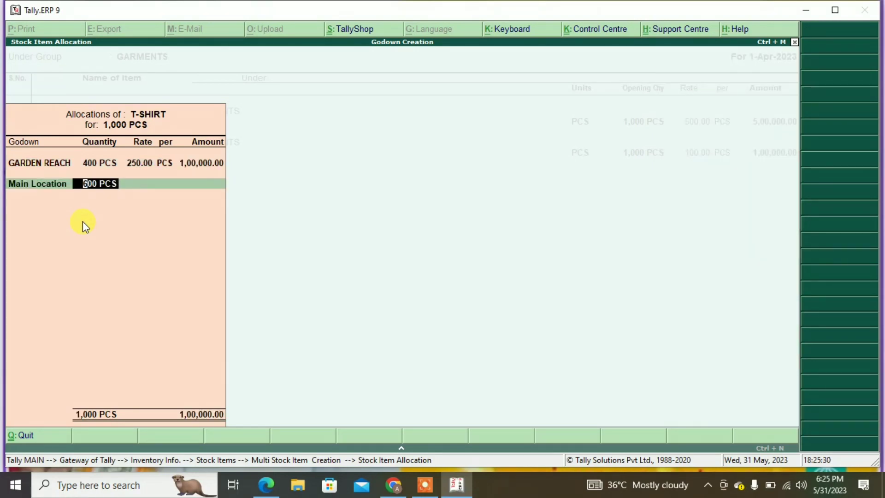
key(BackSpace)
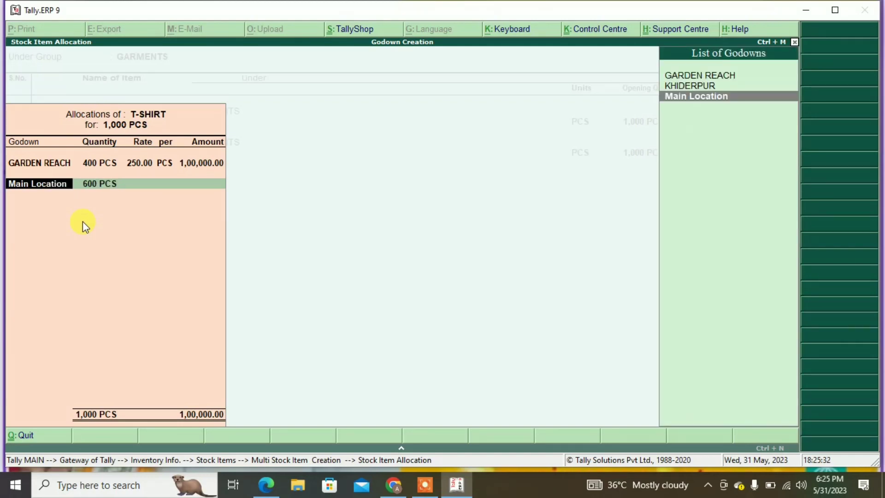
Step: Allocate the remaining 600 PCS of T-SHIRT to the KHIDERPUR godown at a rate of 250 and complete the allocation
key(Up)
key(Return)
key(Return)
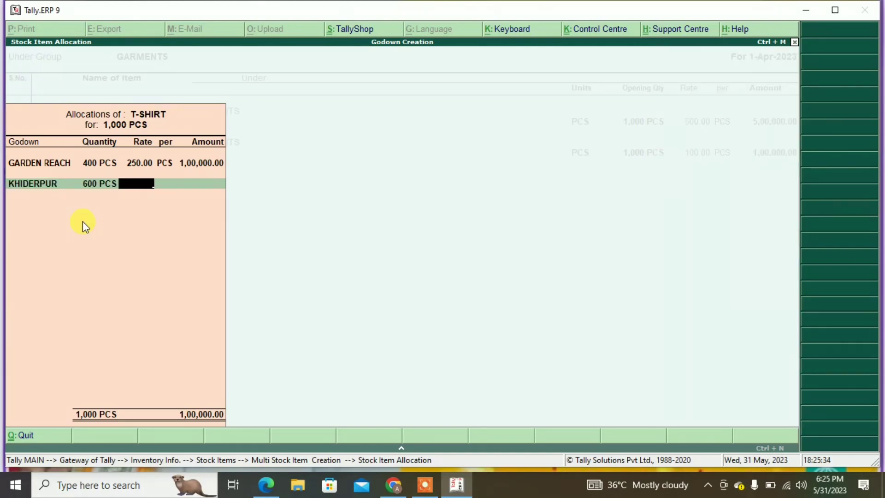
text(220)
key(BackSpace)
key(BackSpace)
text(50)
key(Return)
key(Return)
key(Return)
key(Return)
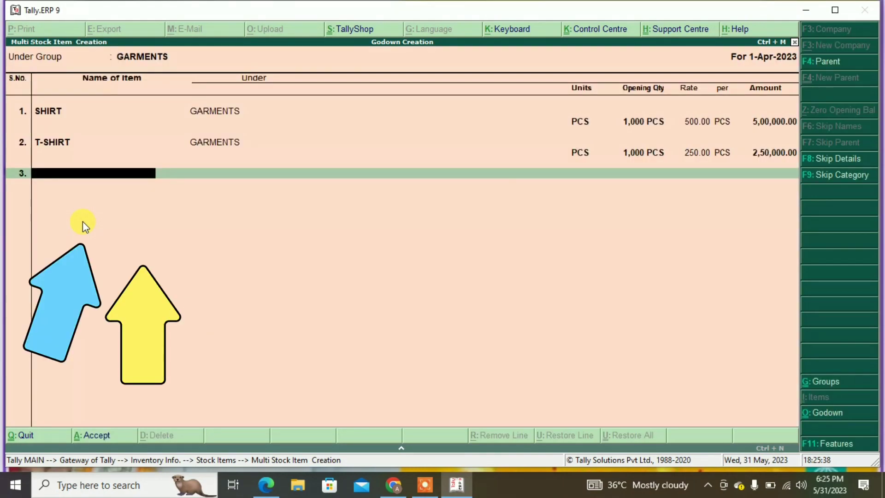
Step: Add JEANS as the third stock item under GARMENTS, with unit PCS and an opening quantity of 1000
text(JEANS)
key(Return)
key(Return)
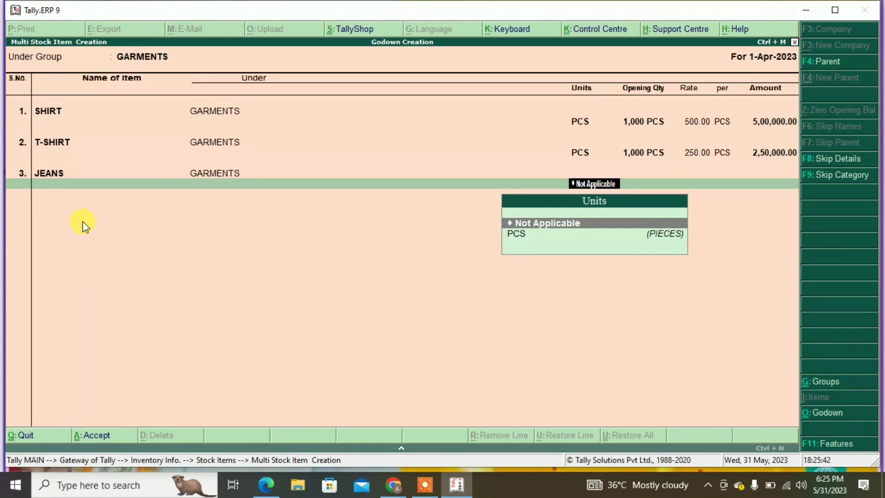
key(Down)
key(Return)
text(1000)
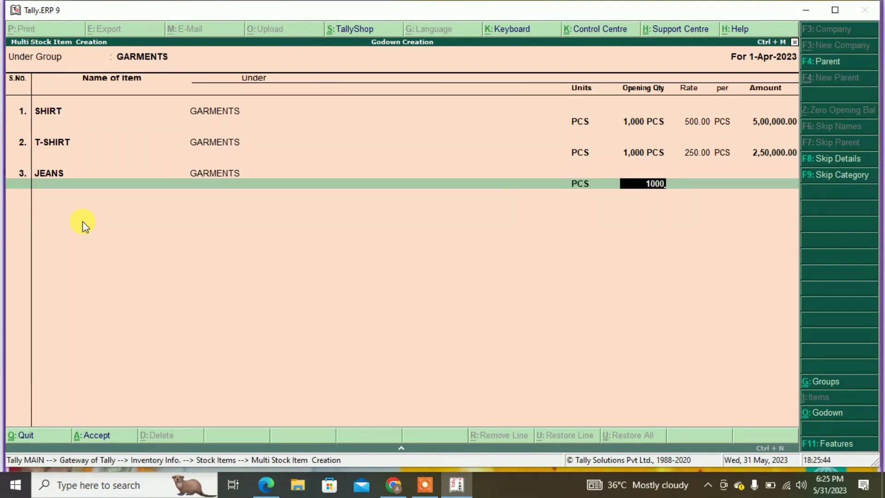
key(Return)
Step: Allocate all 1,000 PCS of JEANS to the GARDEN REACH godown at a rate of 850 per PCS
key(Return)
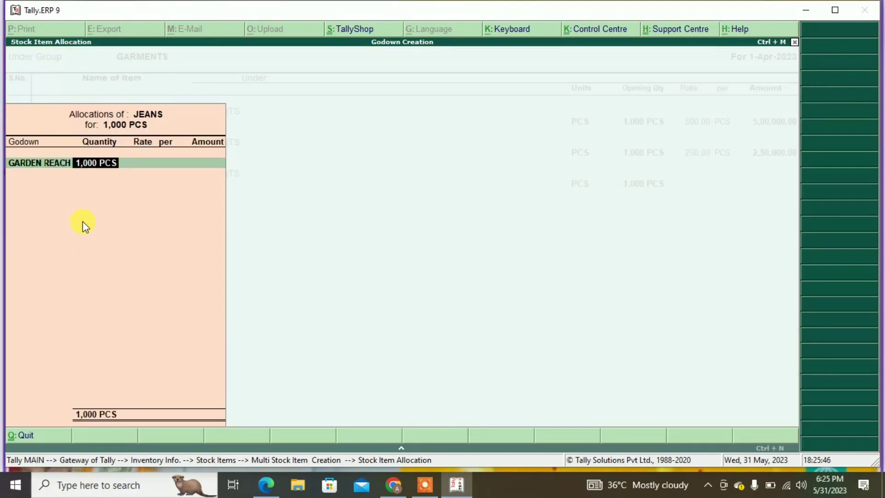
key(Return)
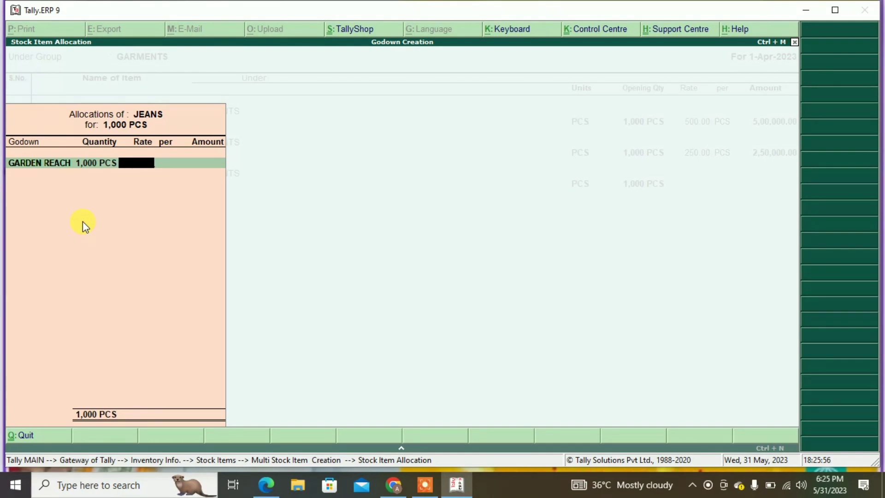
text(850)
key(Return)
key(Return)
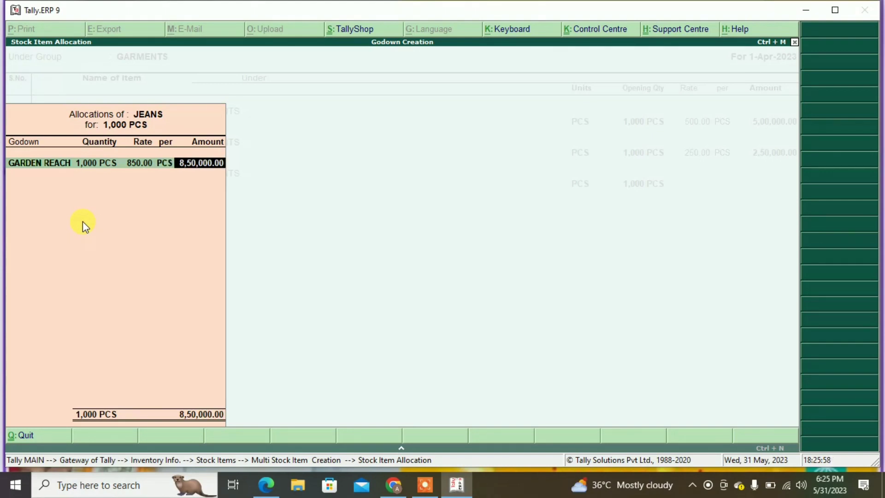
key(Return)
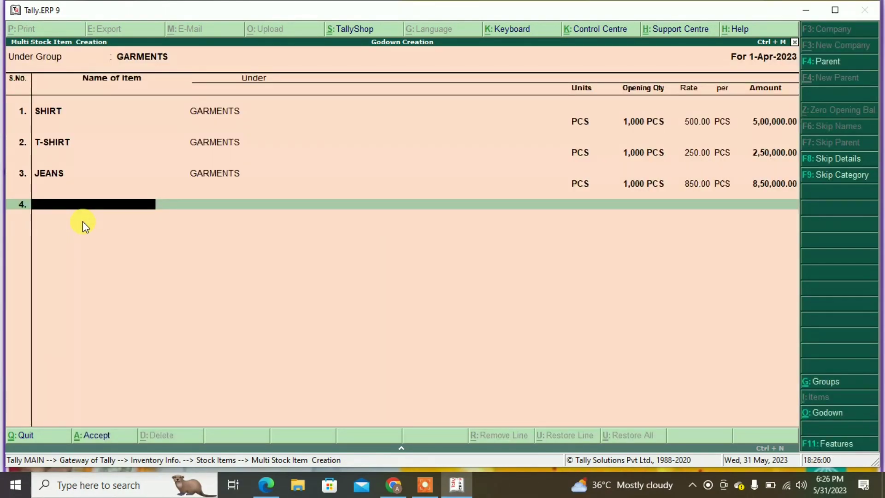
Step: Add TROUSER as the fourth stock item under GARMENTS, with unit PCS and an opening quantity of 1000
text(TROUSER)
key(Return)
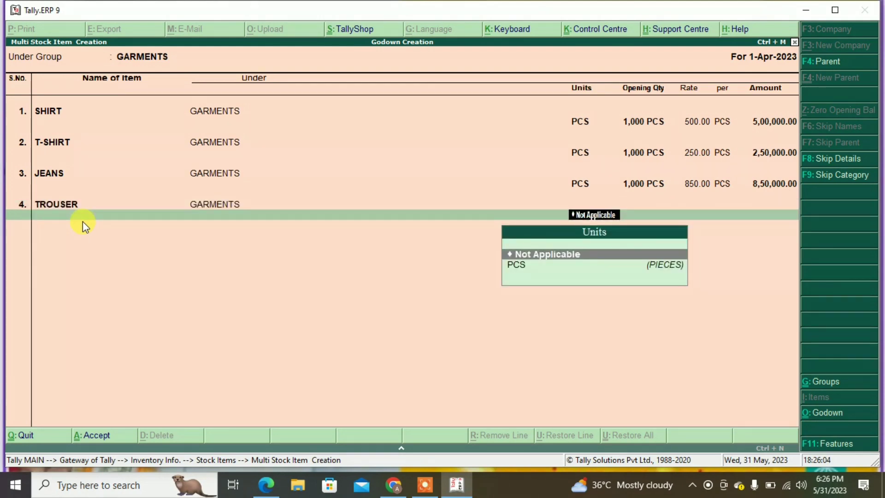
key(Down)
key(Return)
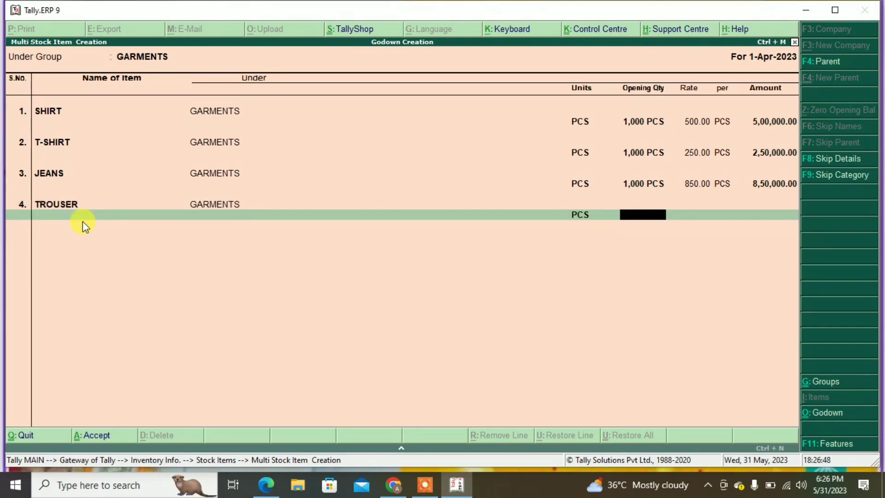
text(1000)
key(Return)
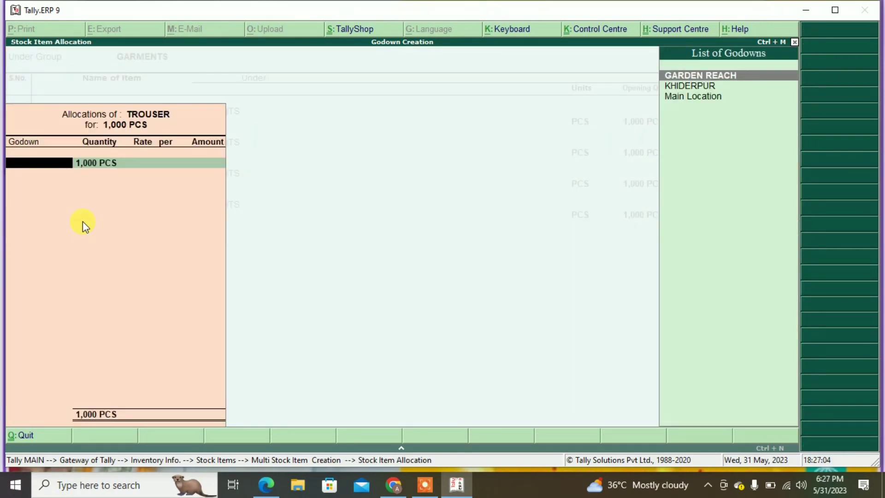
Step: Allocate all 1,000 PCS of TROUSER to the KHIDERPUR godown at a rate of 470, and accept the multiple stock item creation
key(Down)
key(Return)
key(Return)
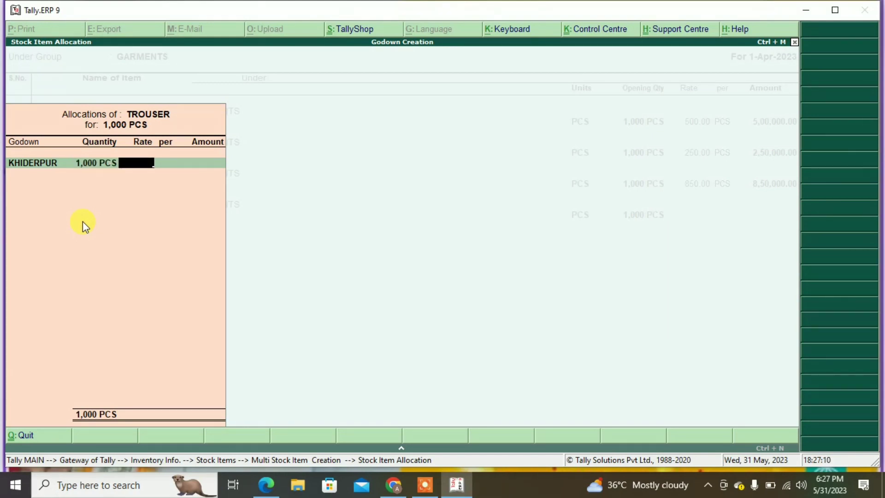
text(470)
key(Return)
key(Return)
key(Return)
key(Return)
key(Return)
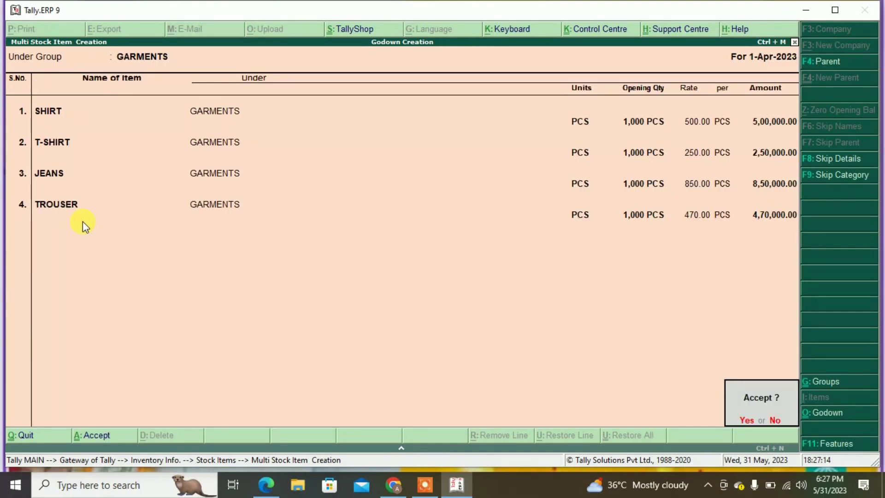
key(Return)
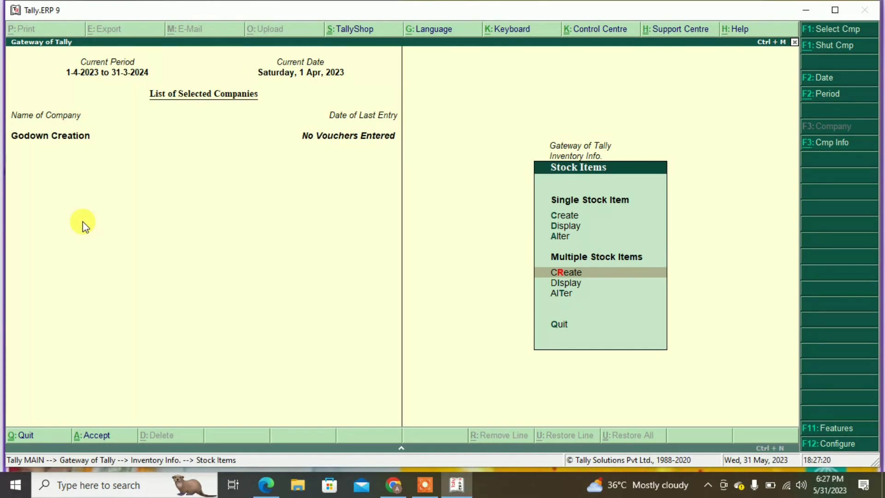
Step: Leave the inventory masters for the Gateway of Tally and open the Display Menu
key(Escape)
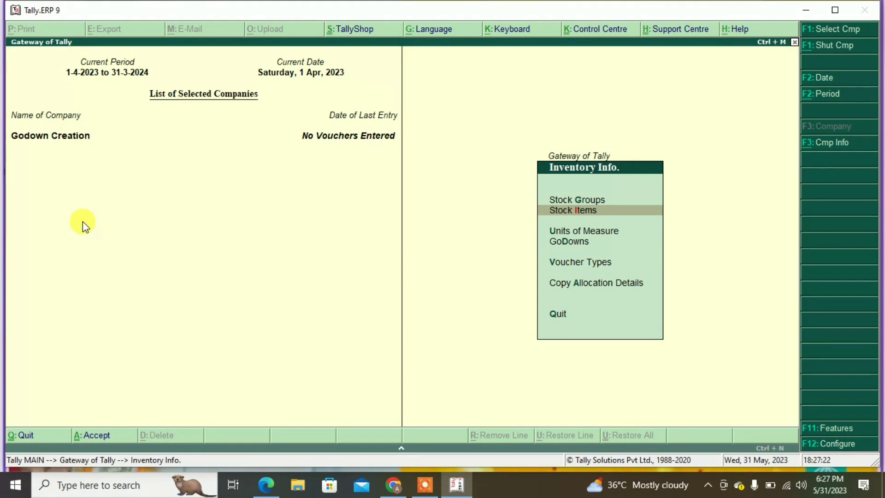
key(Escape)
key(Down)
key(Down)
key(Down)
key(Down)
key(Down)
key(Down)
key(Down)
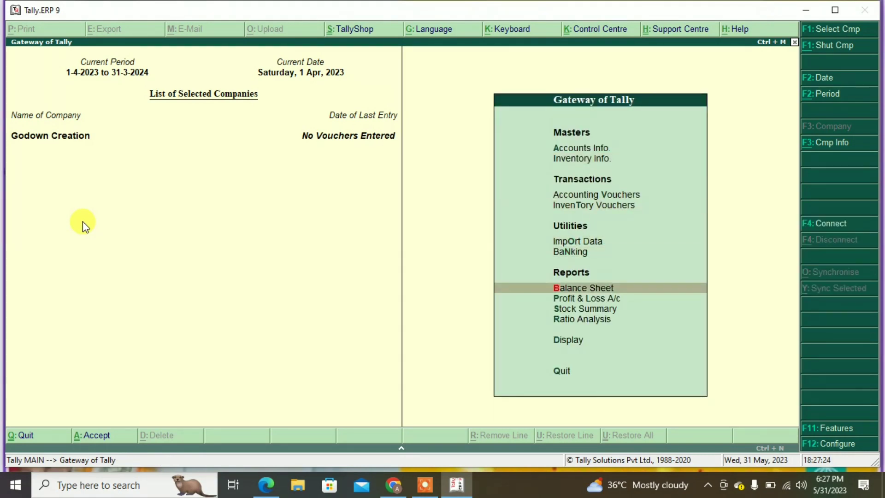
key(Down)
key(Down)
key(Return)
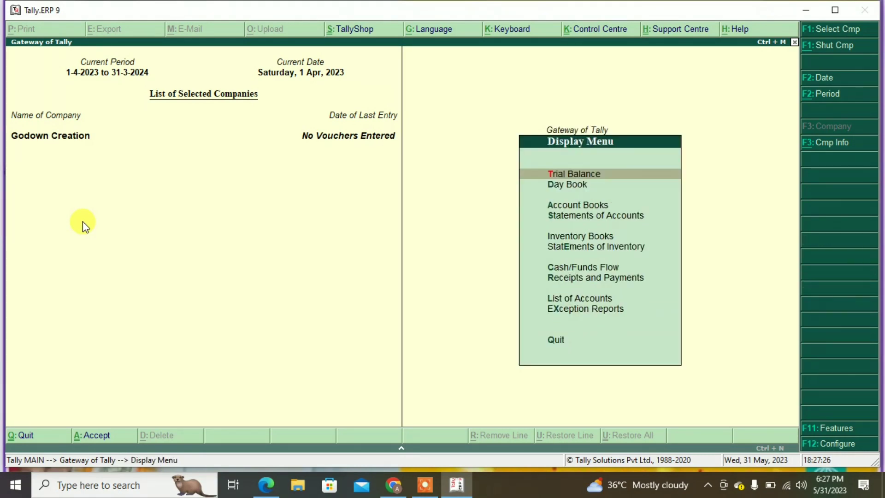
Step: Open the Godown Summary for Primary from the Statements of Inventory
key(Down)
key(Down)
key(Down)
key(Down)
key(Down)
key(Return)
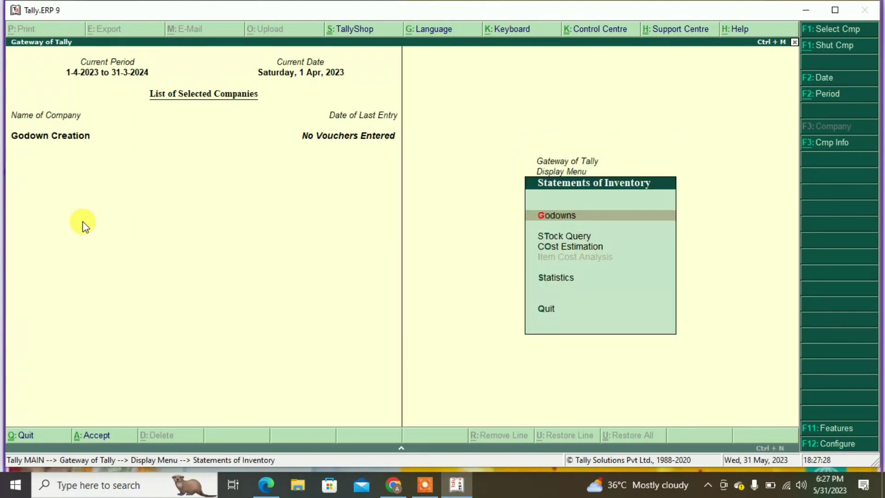
key(Return)
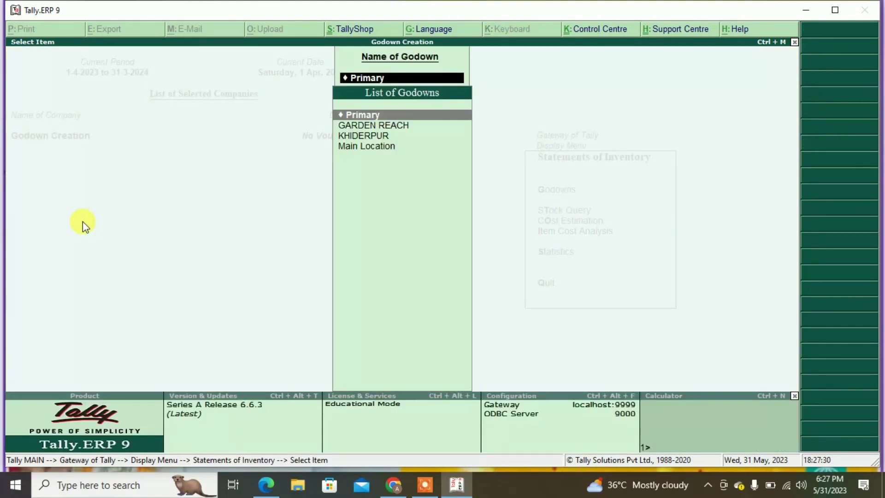
key(Return)
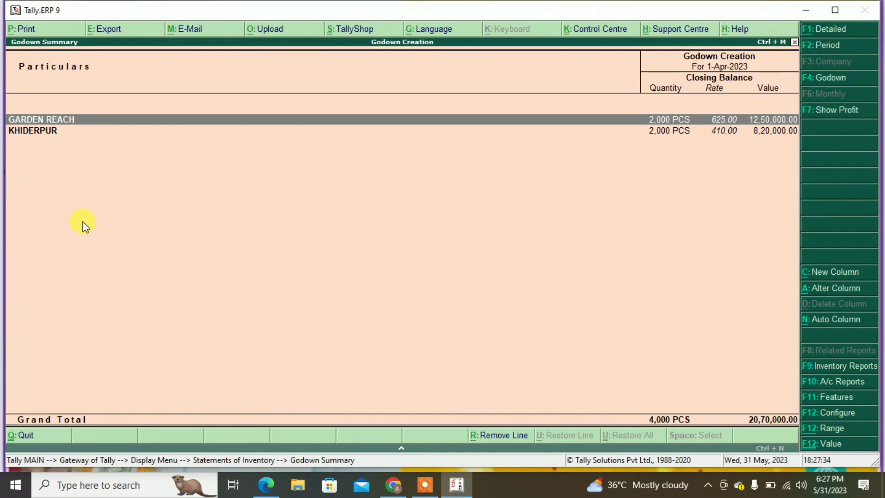
Step: Expand GARDEN REACH and its GARMENTS group in the Godown Summary down to the individual stock items
key(shift+Return)
key(Down)
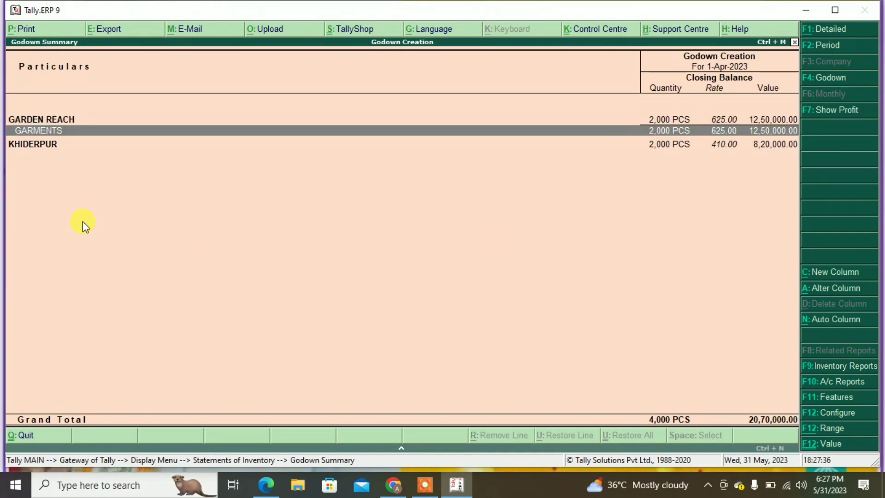
key(shift+Return)
Step: Expand KHIDERPUR and its GARMENTS group in the Godown Summary down to the individual stock items
key(Down)
key(Down)
key(Down)
key(Down)
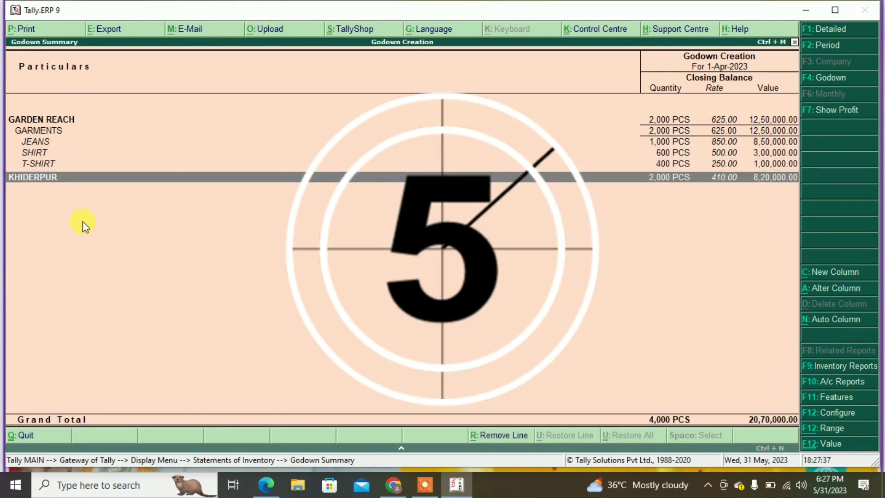
key(shift+Return)
key(Down)
key(shift+Return)
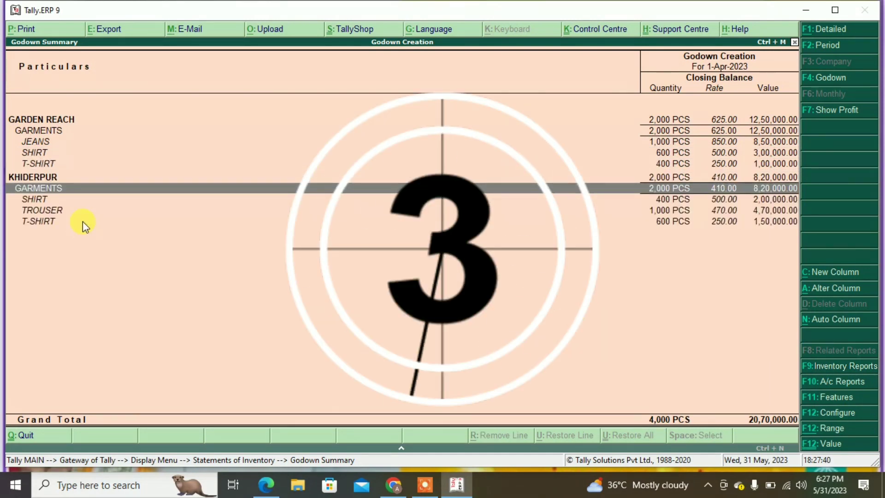
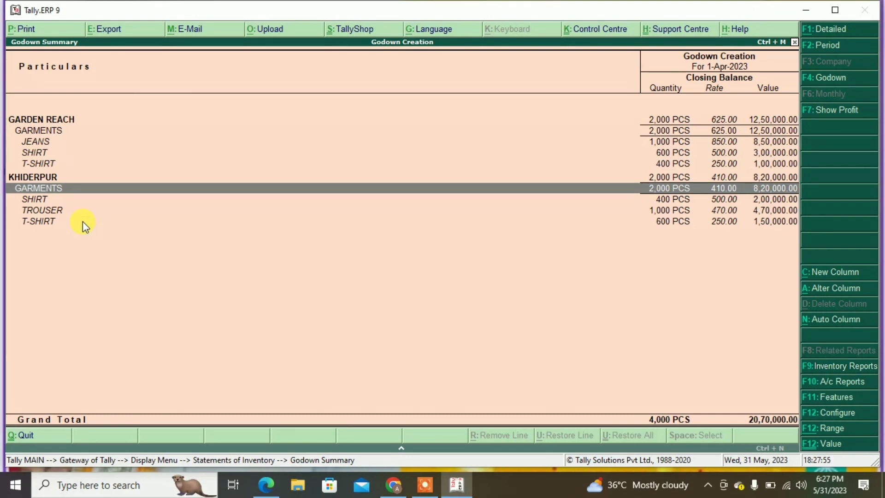
Step: Close the Godown Summary and leave the report menus for the Gateway of Tally
key(Escape)
key(Return)
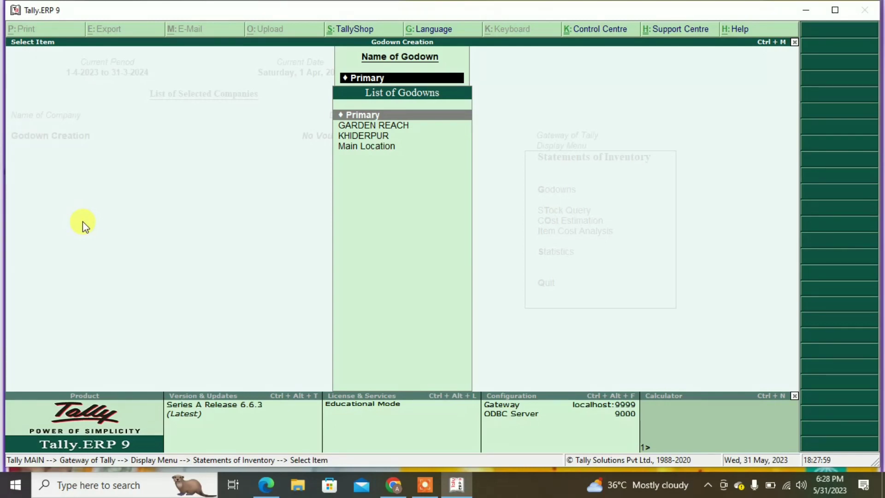
key(Escape)
key(Escape)
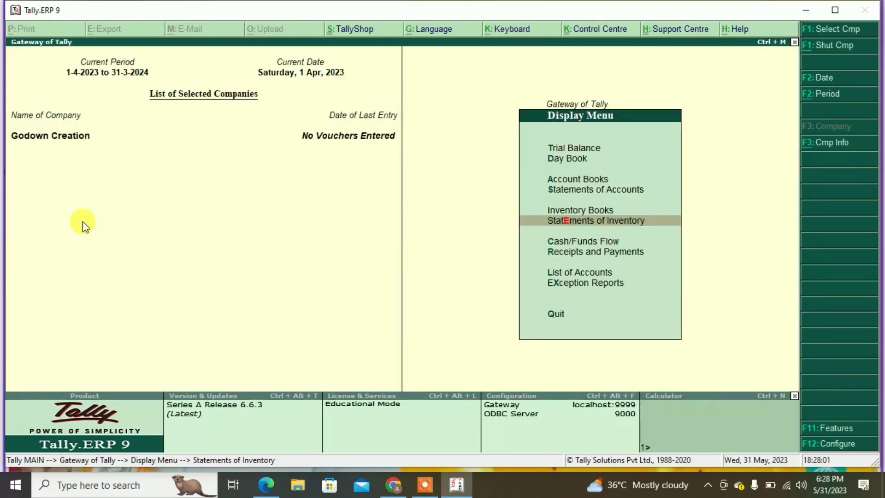
key(Escape)
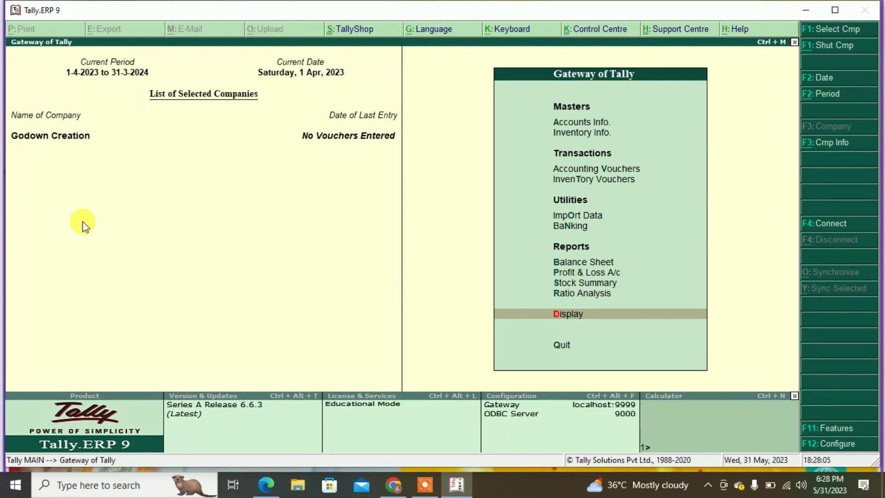
Step: Open the Inventory Info. masters from the Gateway of Tally
key(Up)
key(Up)
key(Up)
key(Up)
key(Up)
key(Up)
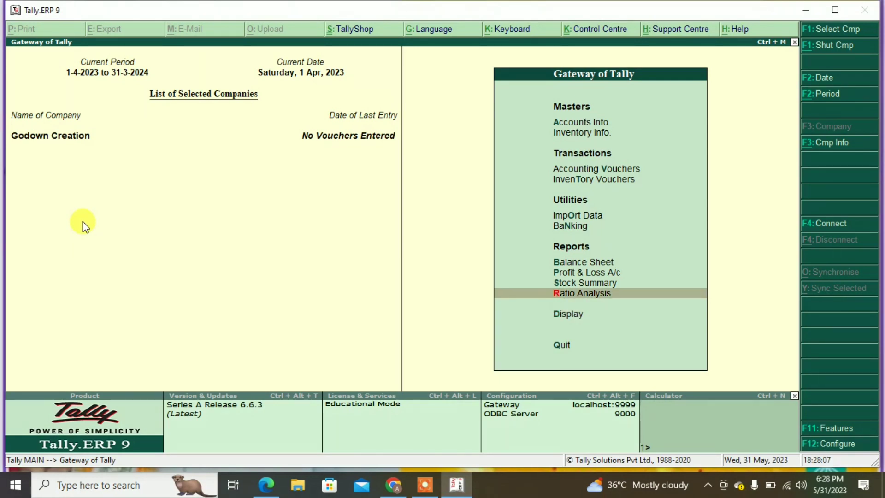
key(Up)
key(Up)
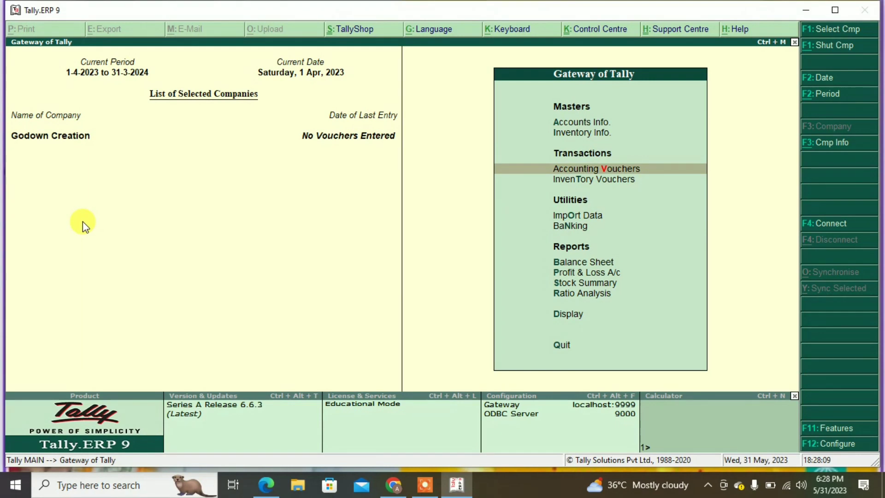
key(Up)
key(Up)
key(Return)
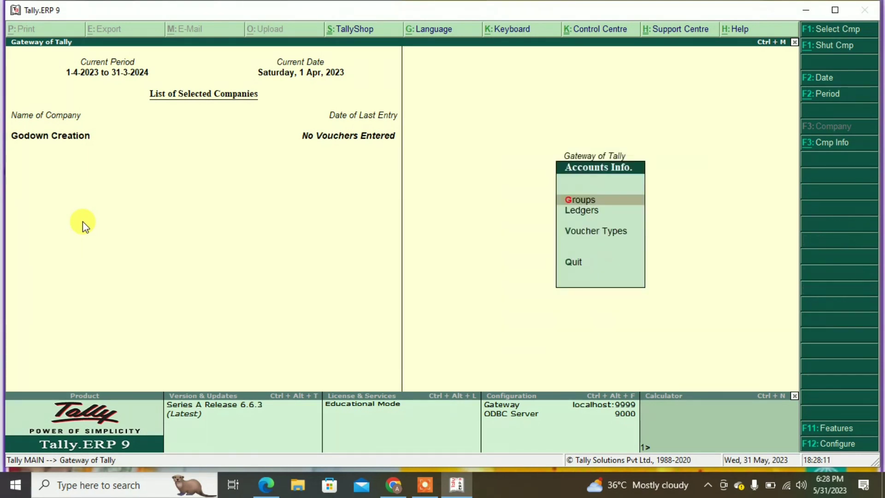
key(Escape)
key(Down)
key(Return)
Step: Open the creation form for a single godown
key(Down)
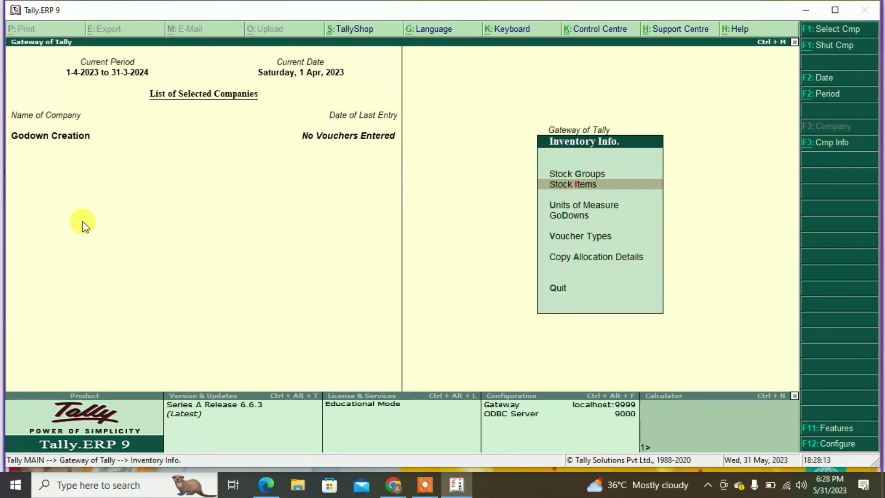
key(Down)
key(Down)
key(Return)
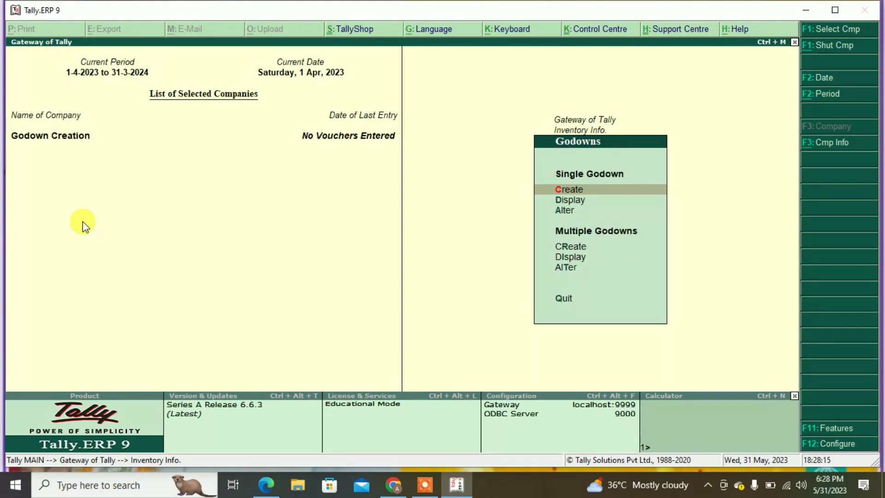
key(Return)
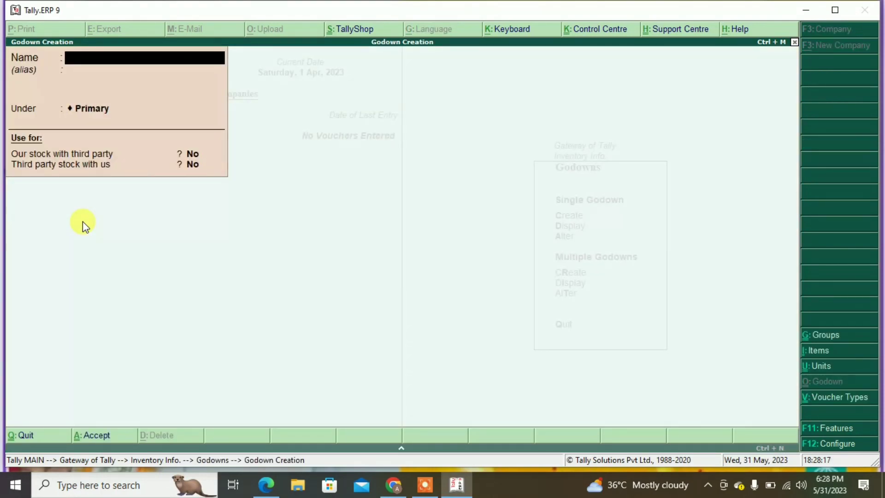
Step: Create a godown named HIDE ROAD under Primary, with both third-party stock options set to No
text(HIDEV)
key(BackSpace)
text(ROAD)
key(Return)
key(Return)
key(Return)
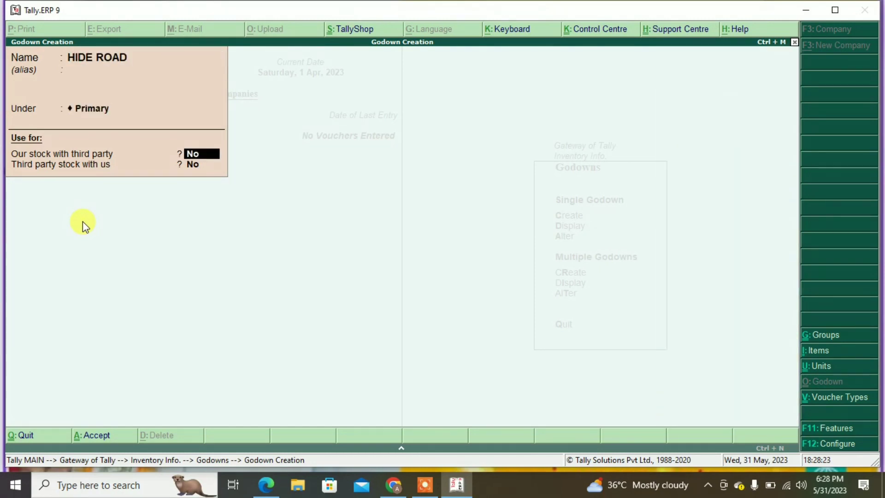
key(Return)
key(Return)
key(Return)
key(Return)
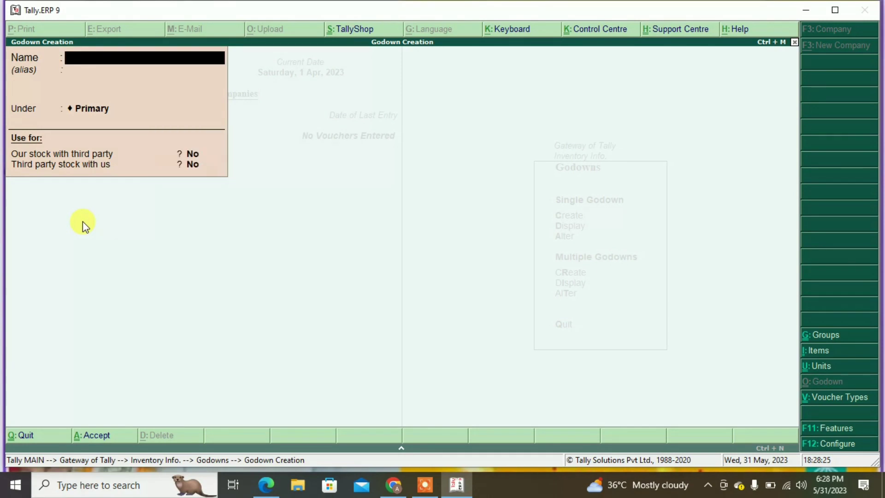
Step: Leave godown creation and the inventory masters for the Gateway of Tally
key(Escape)
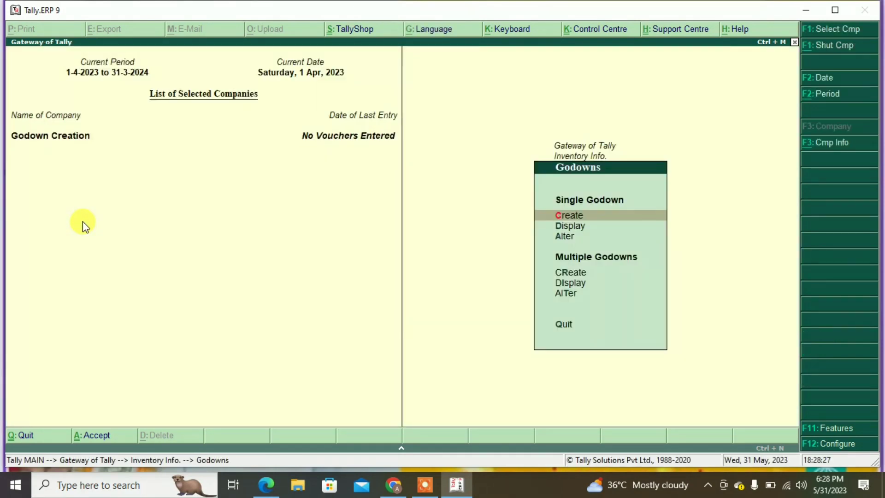
key(Escape)
key(Escape)
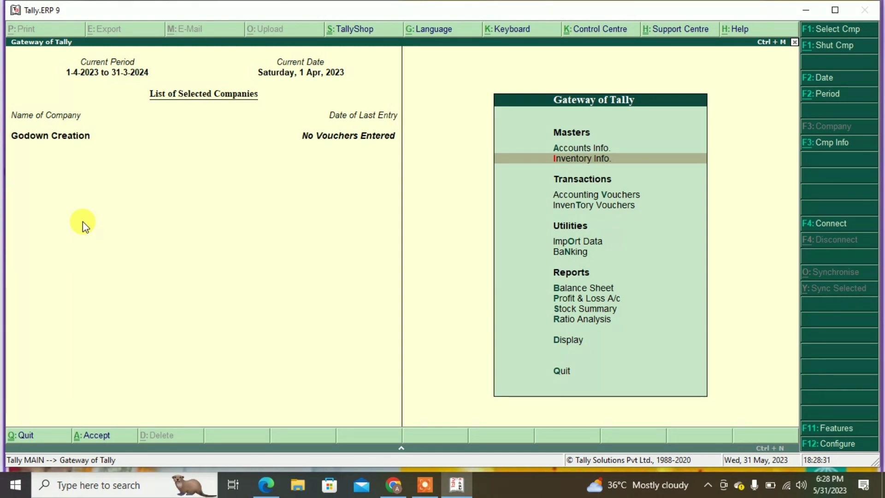
key(Down)
key(Down)
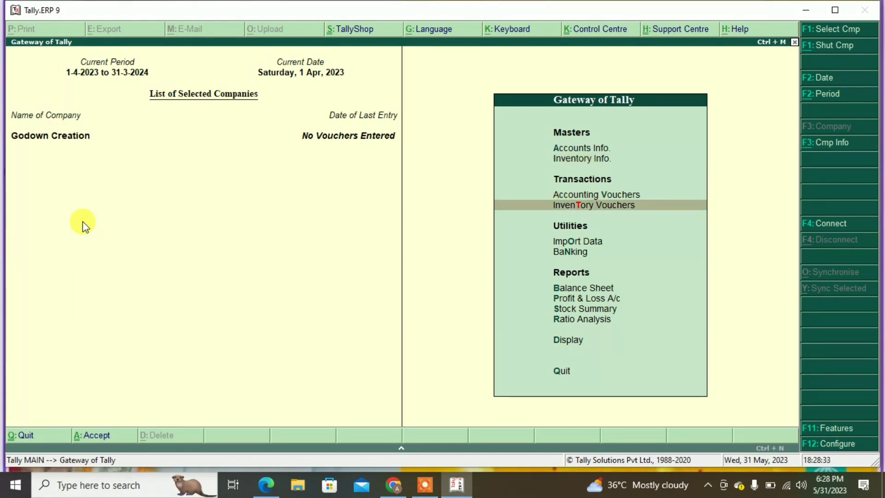
key(Up)
key(Down)
key(Return)
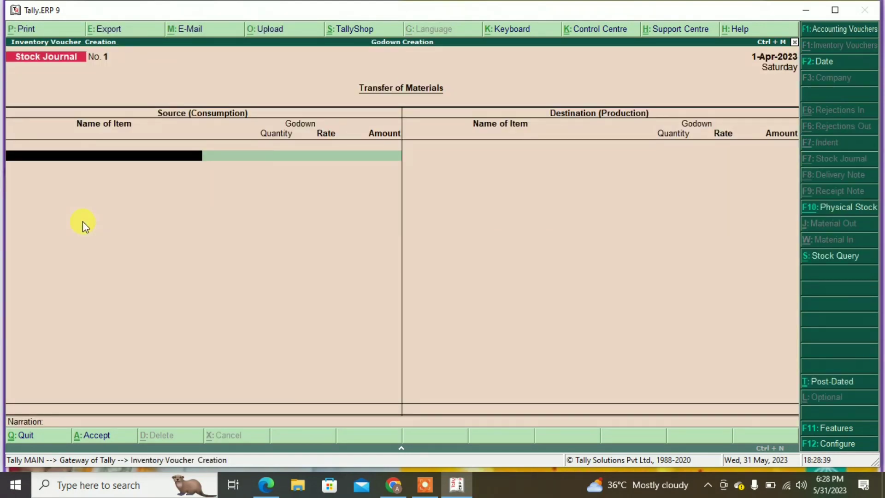
key(Escape)
key(y)
Step: Enter Accounting Vouchers and switch to a new Stock Journal voucher
key(Up)
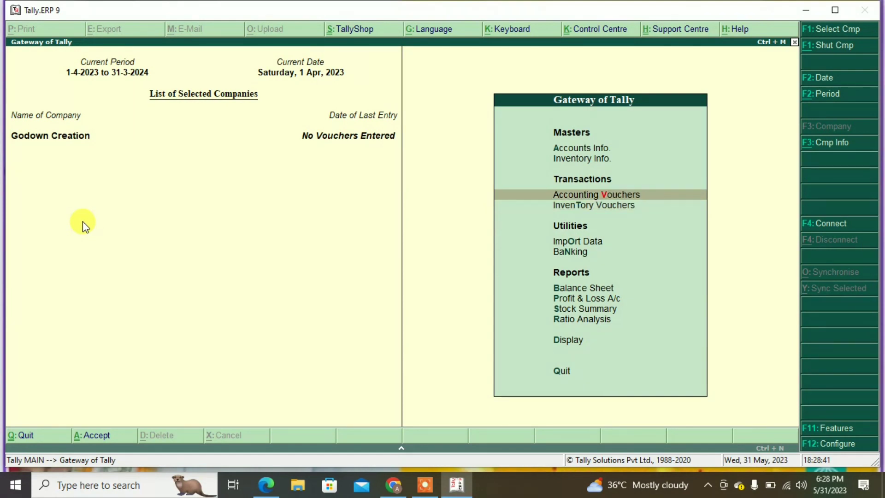
key(Return)
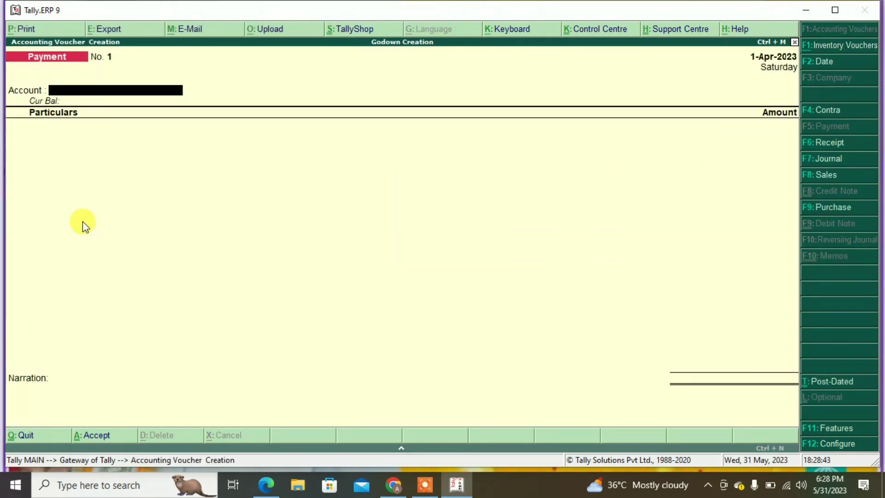
key(alt+F7)
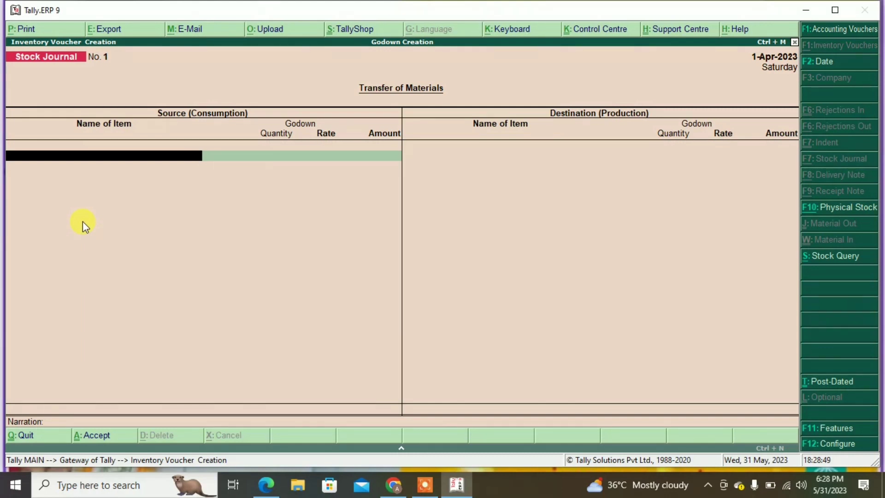
Step: Add 200 PCS of SHIRT from GARDEN REACH as a source item, accepting the default rate and amount
text(S)
key(Return)
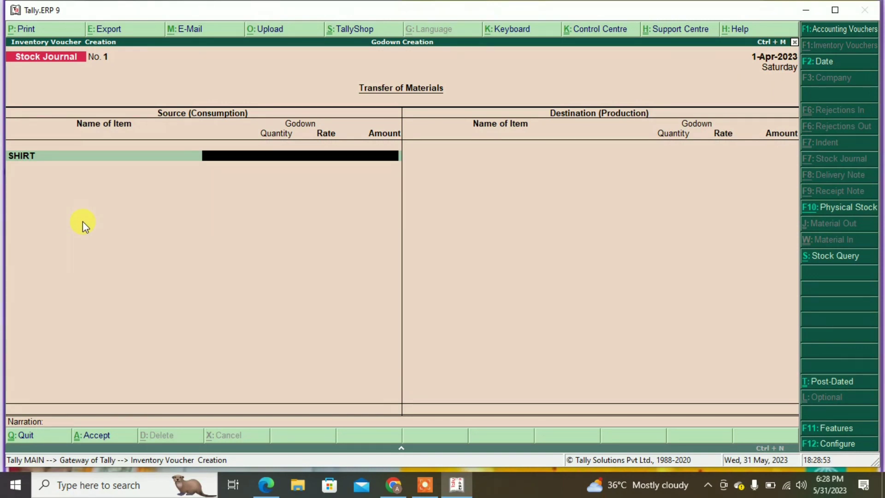
key(BackSpace)
key(Return)
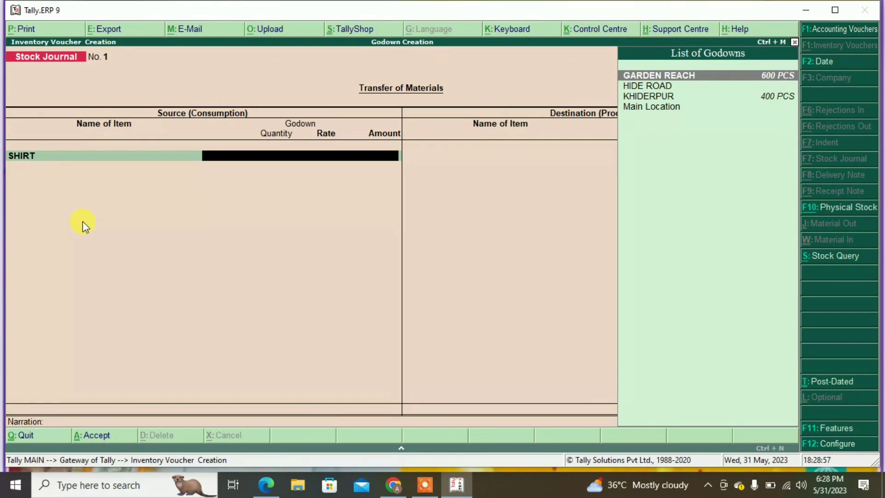
key(Return)
text(2)
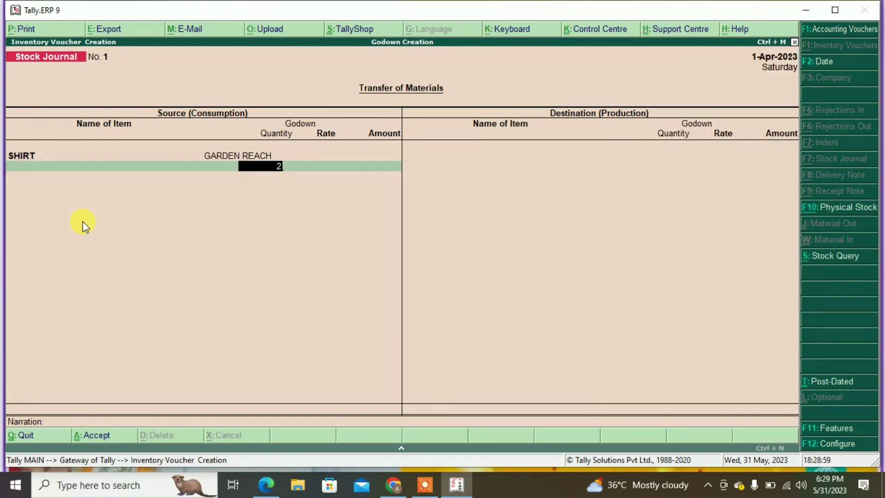
text(00)
key(Return)
key(Return)
key(Return)
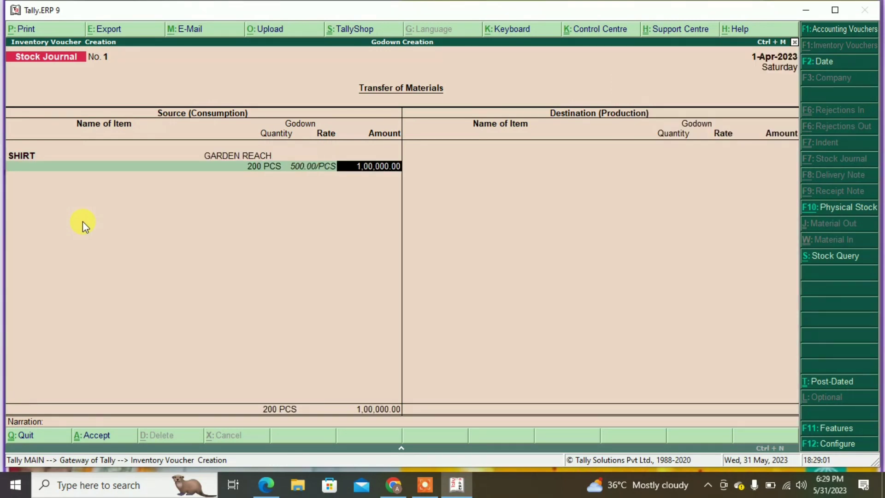
Step: Add 500 PCS of JEANS from GARDEN REACH at the default rate and finish the source item list
text(S)
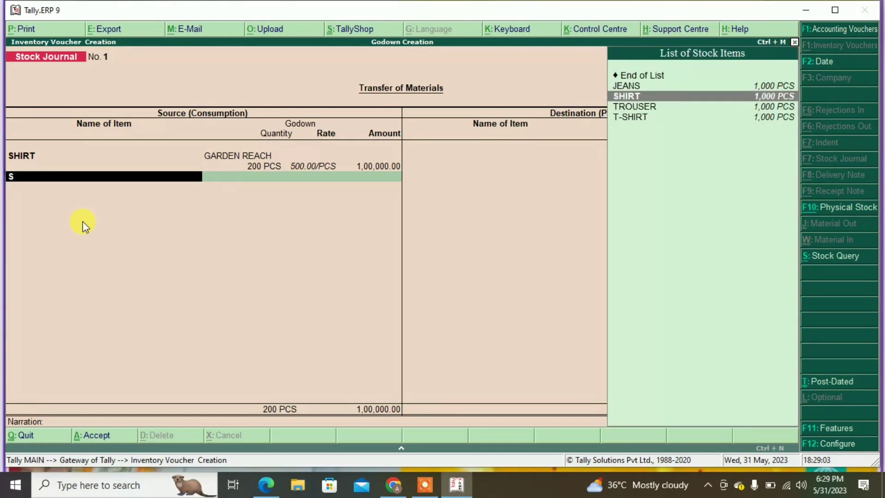
key(Up)
key(Return)
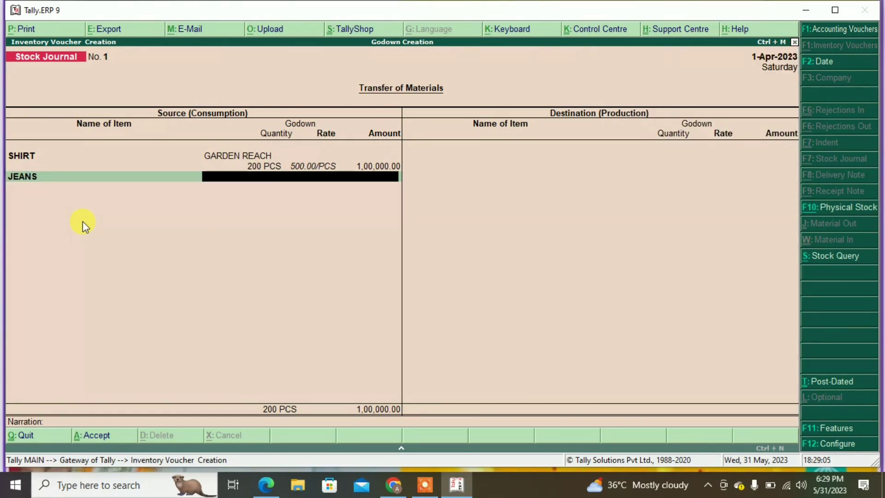
key(Return)
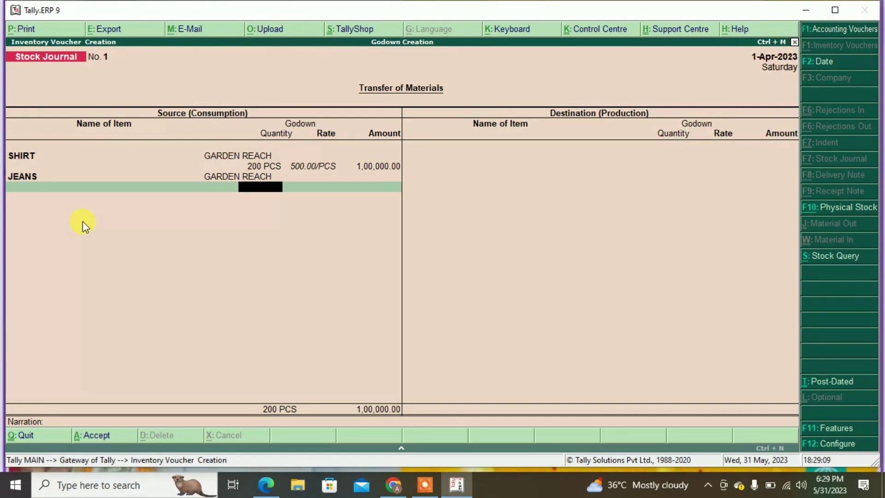
key(BackSpace)
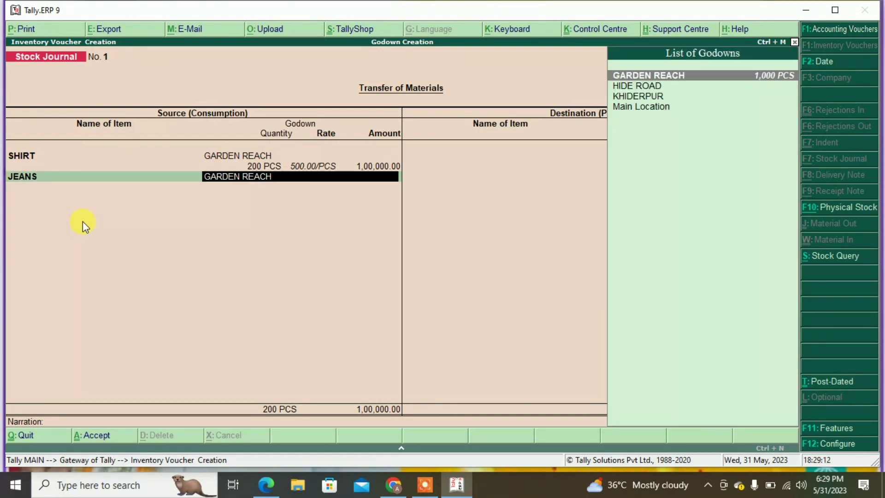
key(Return)
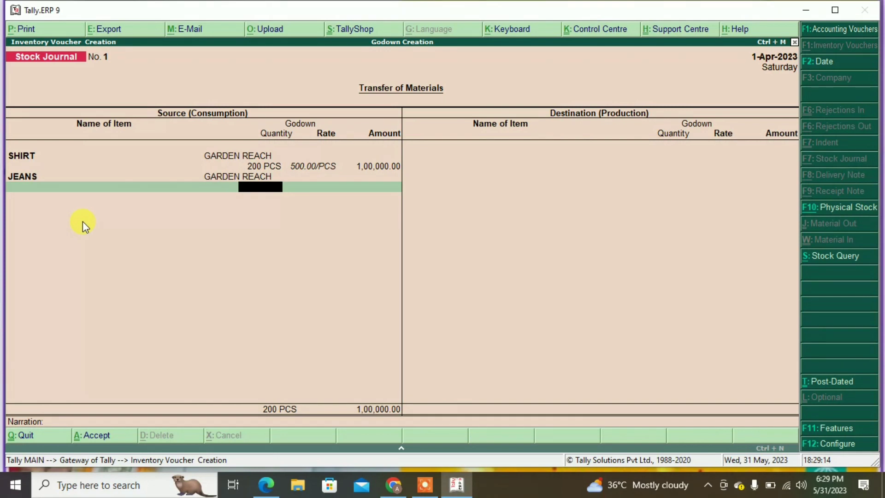
text(500)
key(Return)
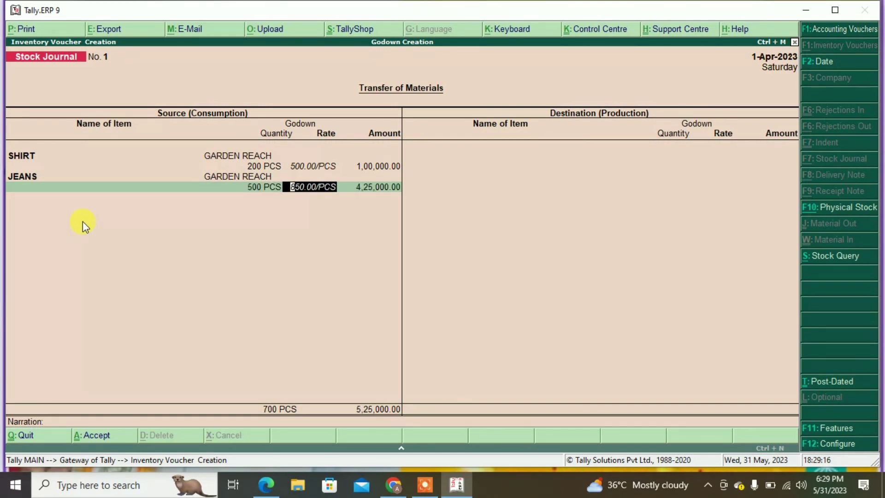
key(Return)
key(Return)
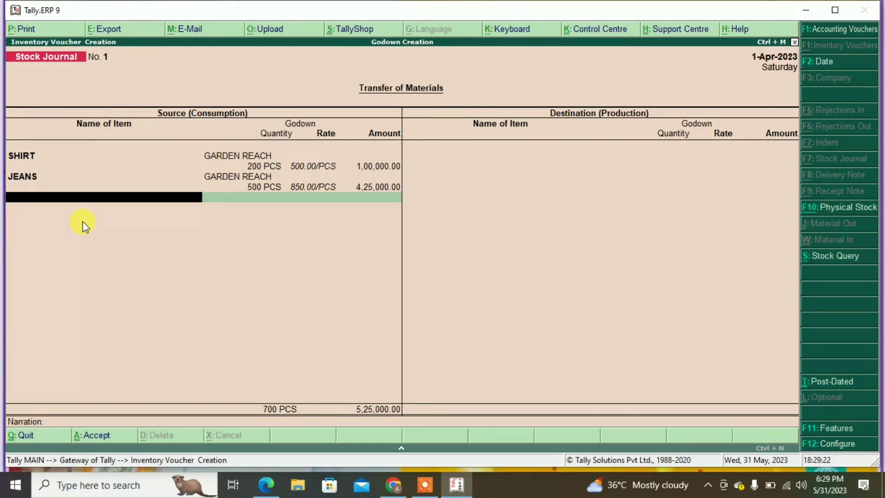
key(Return)
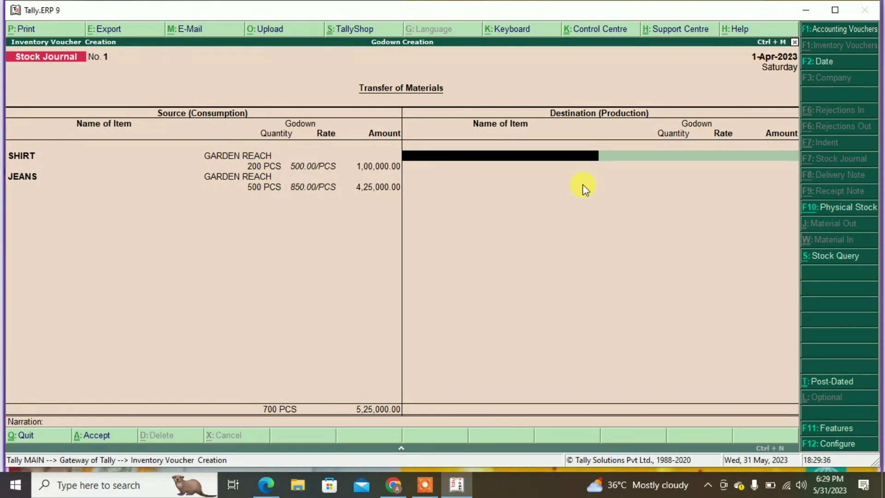
Step: Add 200 PCS of SHIRT to HIDE ROAD as a destination item, accepting the default rate and amount
text(SH)
key(Return)
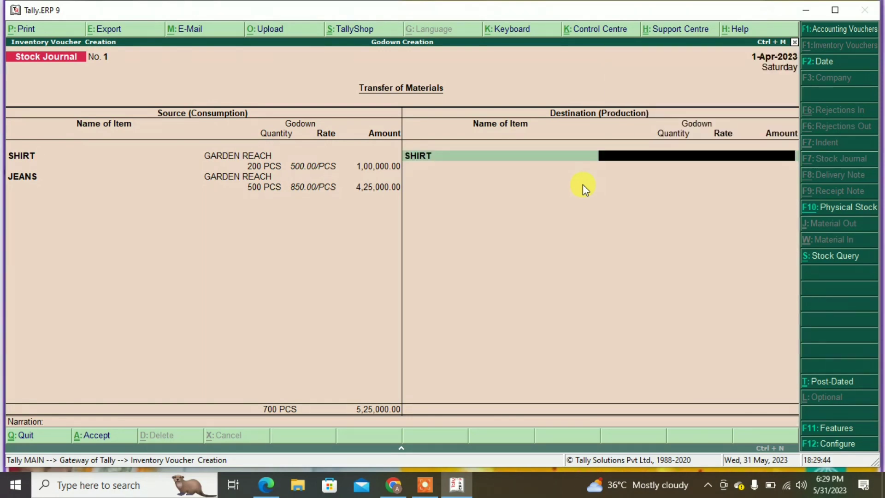
text(G)
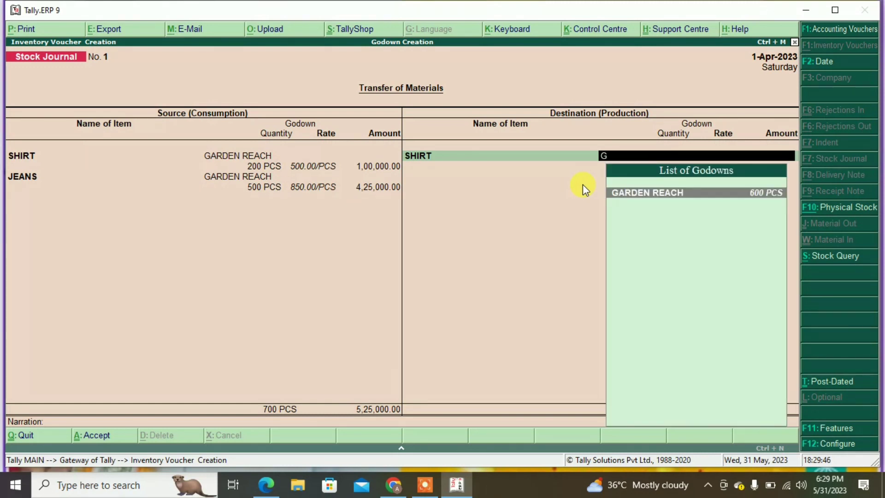
key(BackSpace)
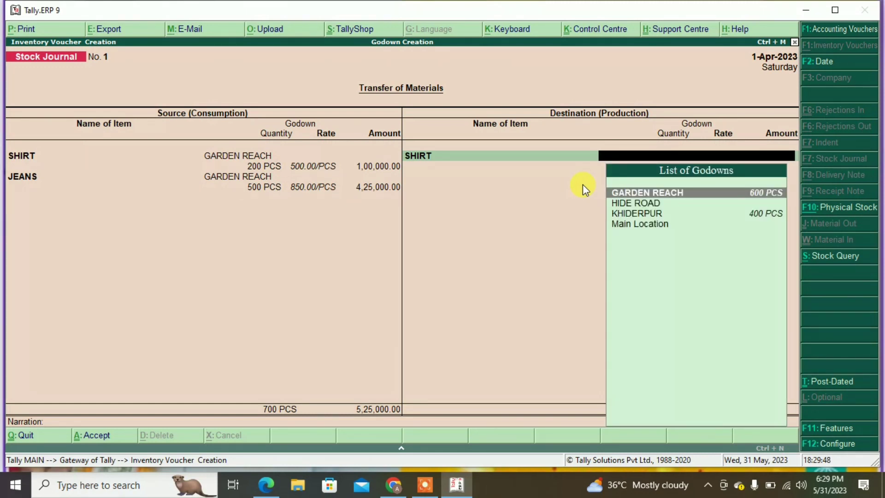
key(Down)
key(Return)
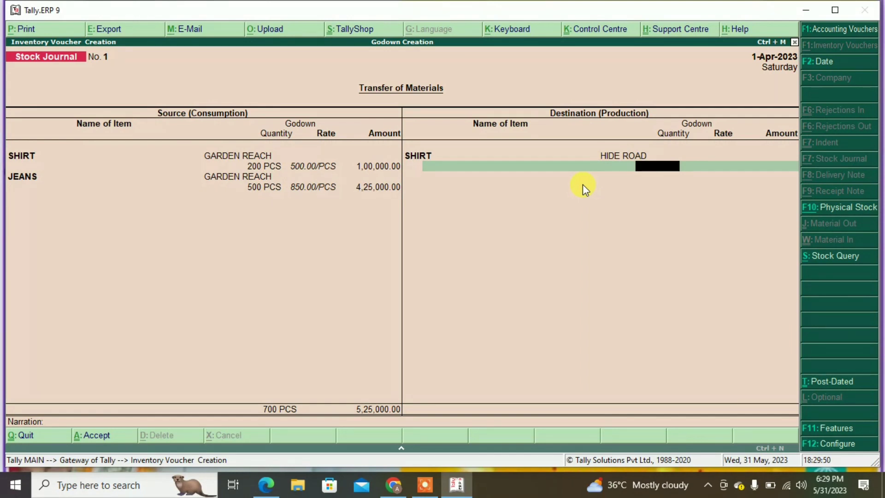
text(200)
key(Return)
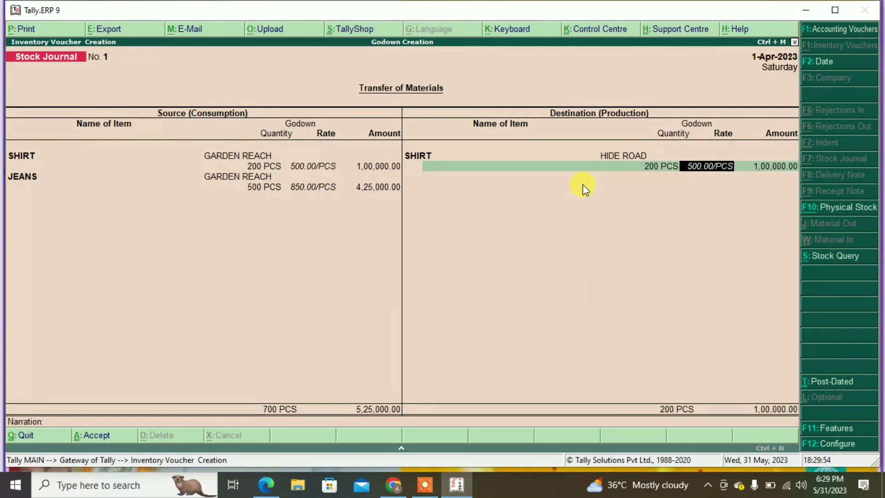
key(Return)
key(Return)
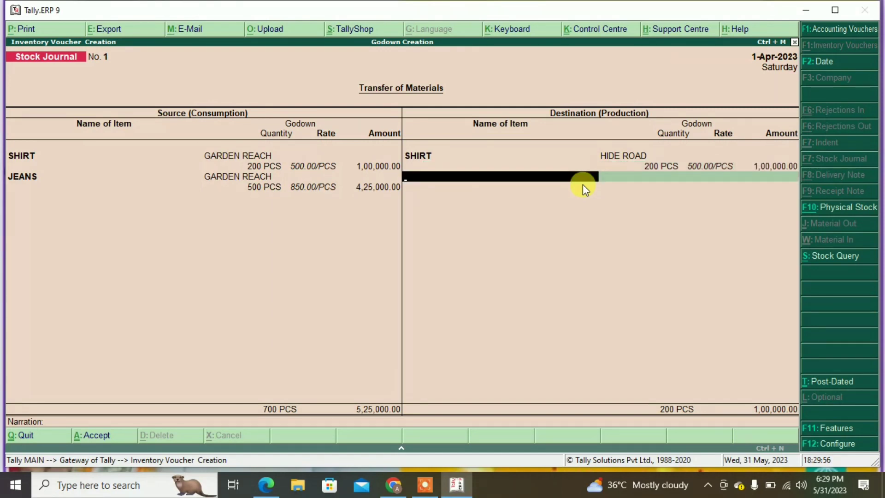
Step: Add 500 PCS of JEANS to HIDE ROAD as a destination item, accepting the default rate and amount
text(JE)
key(Return)
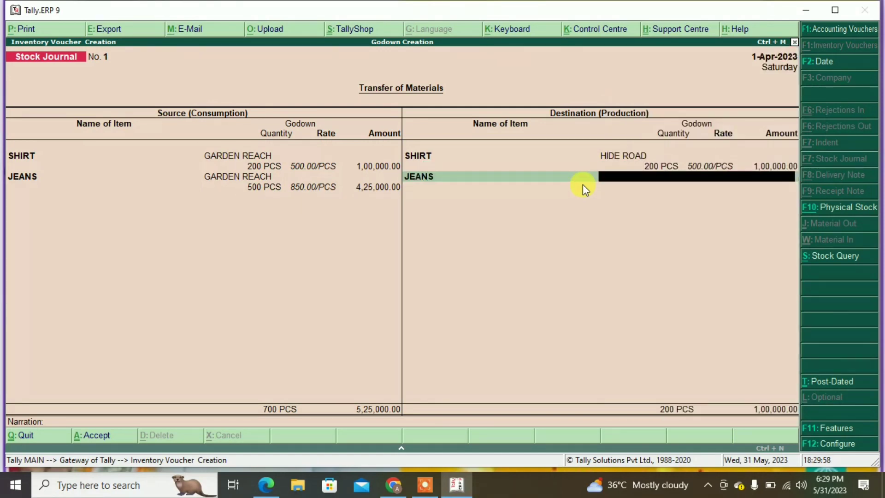
text(G)
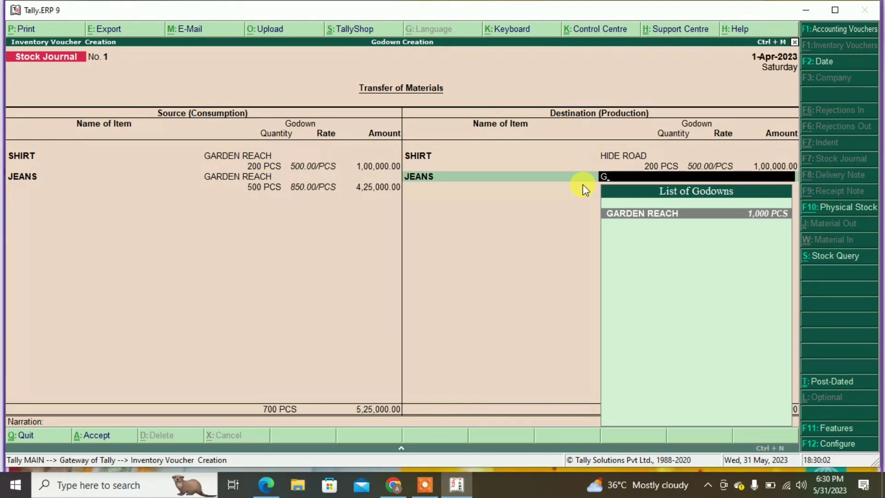
key(BackSpace)
key(Down)
key(Down)
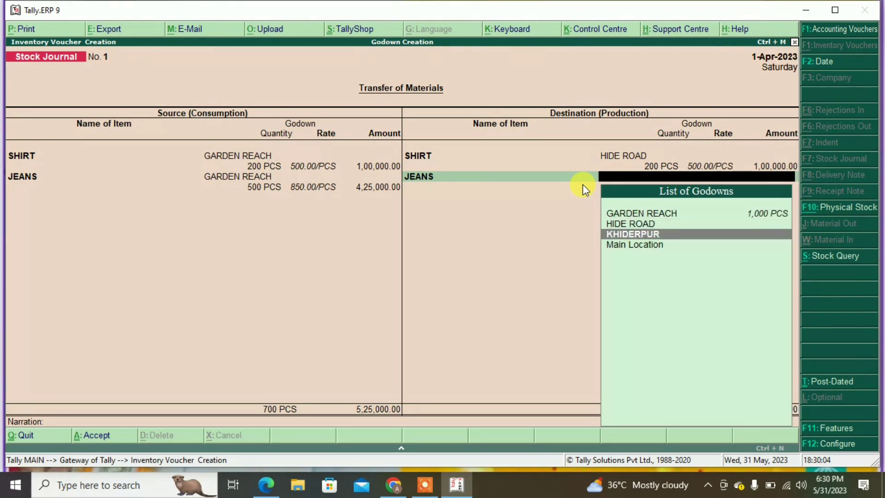
key(Up)
key(Return)
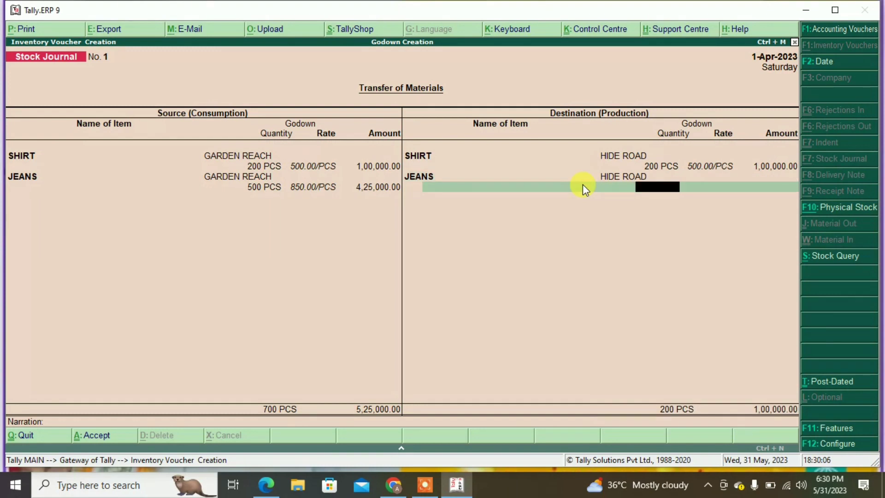
text(500)
key(Return)
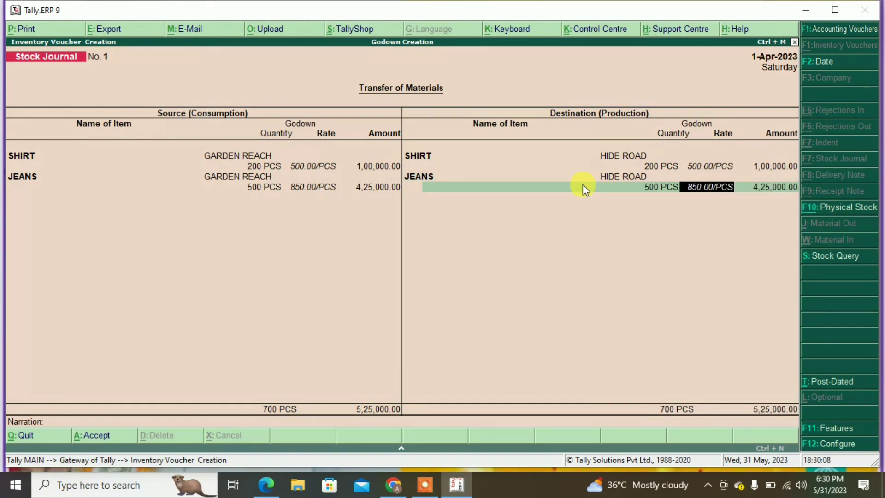
key(Return)
key(Return)
Step: Save the Stock Journal without a narration and leave voucher entry for the Gateway of Tally
key(Return)
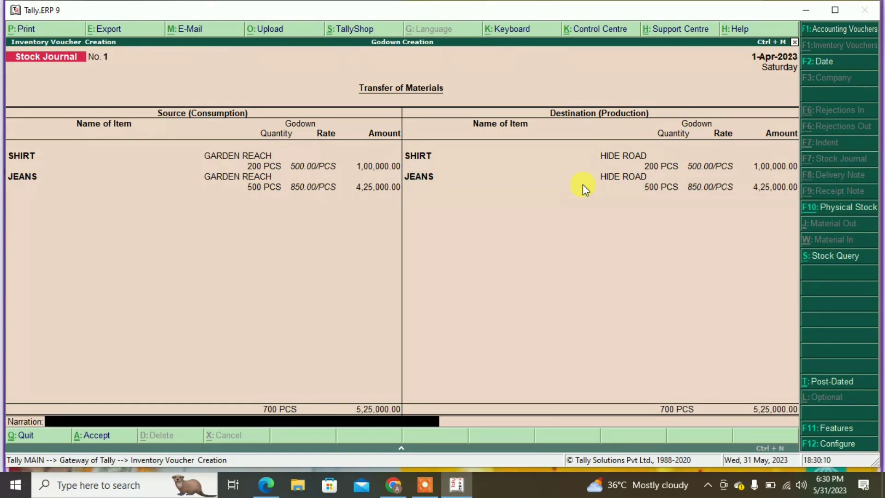
key(Return)
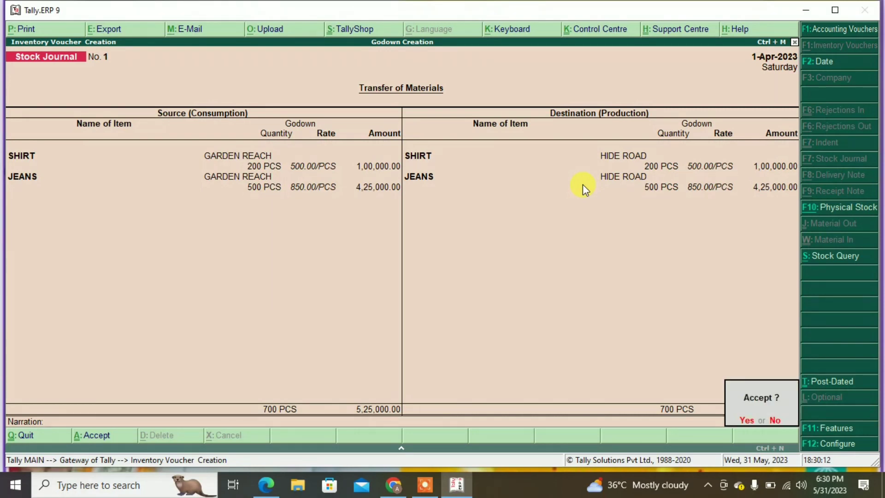
key(Return)
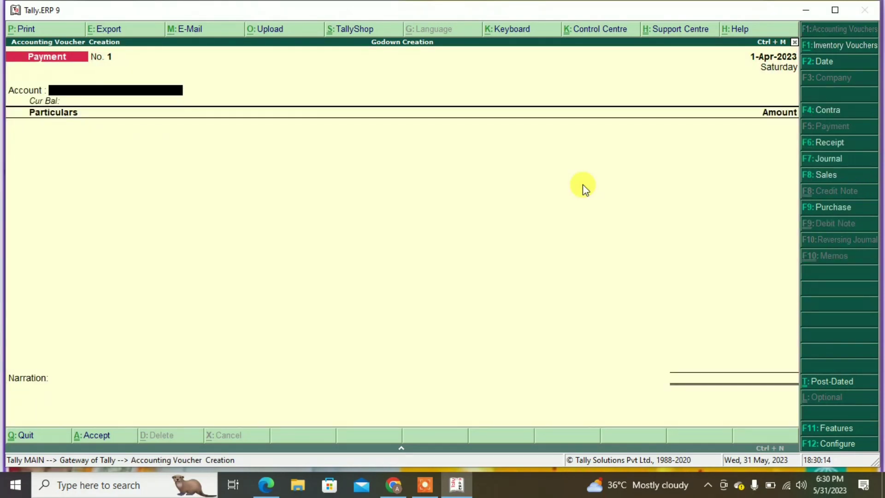
key(Escape)
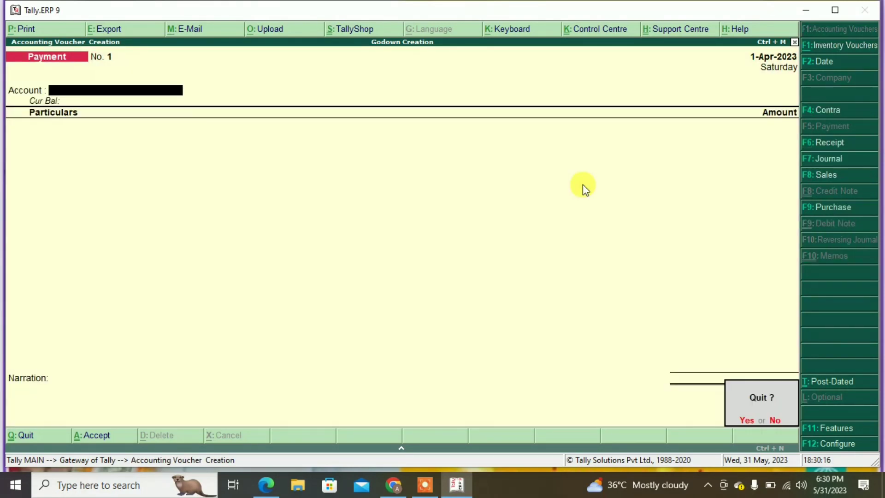
key(Return)
Step: Display the Godown Summary from the Statements of Inventory for the Primary godown
key(Down)
key(Down)
key(Down)
key(Down)
key(Down)
key(Down)
key(Down)
key(Down)
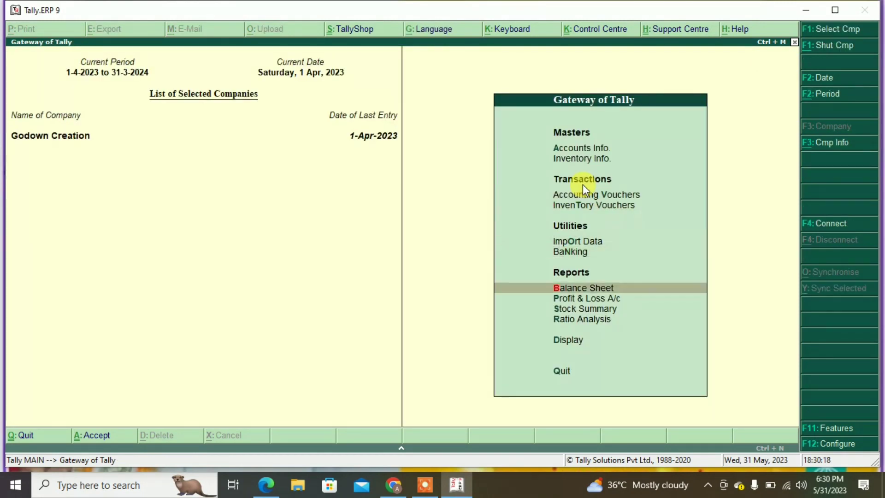
key(Return)
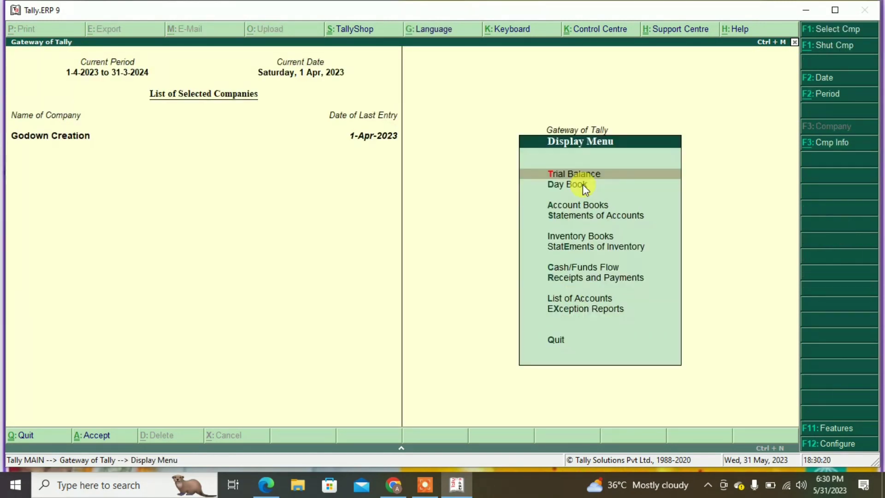
key(Down)
key(Down)
key(Down)
key(Down)
key(Down)
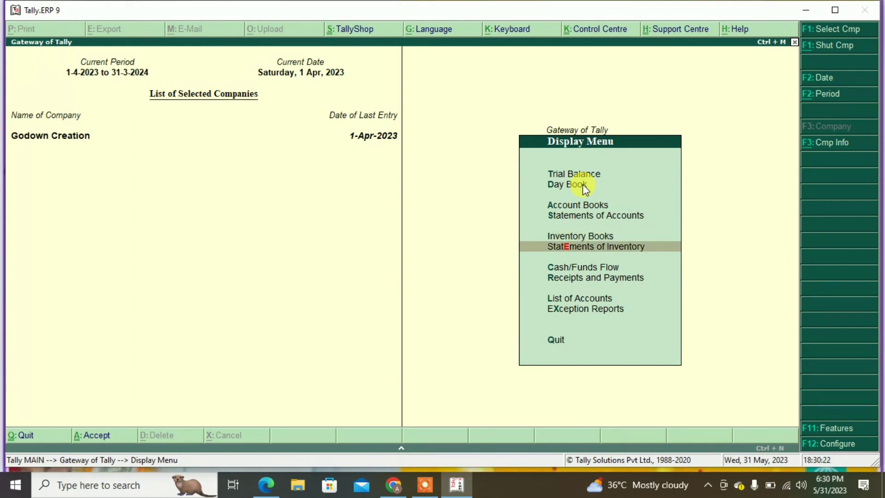
key(Return)
key(Return)
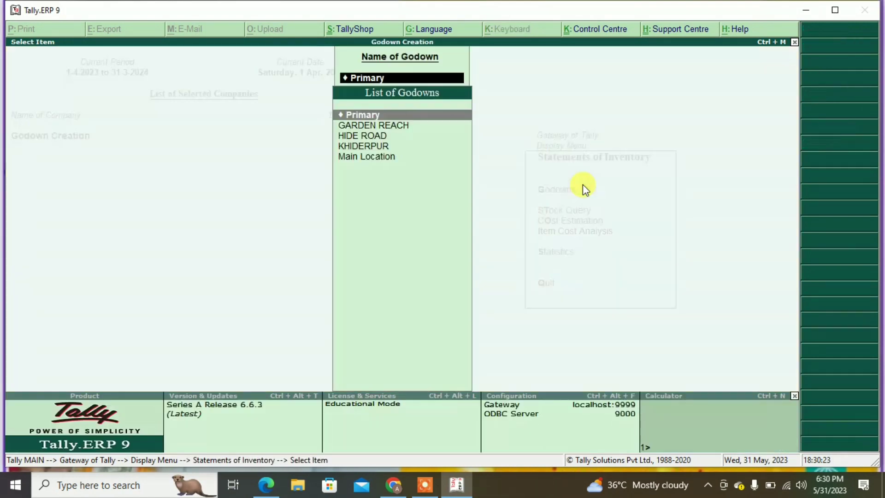
key(Return)
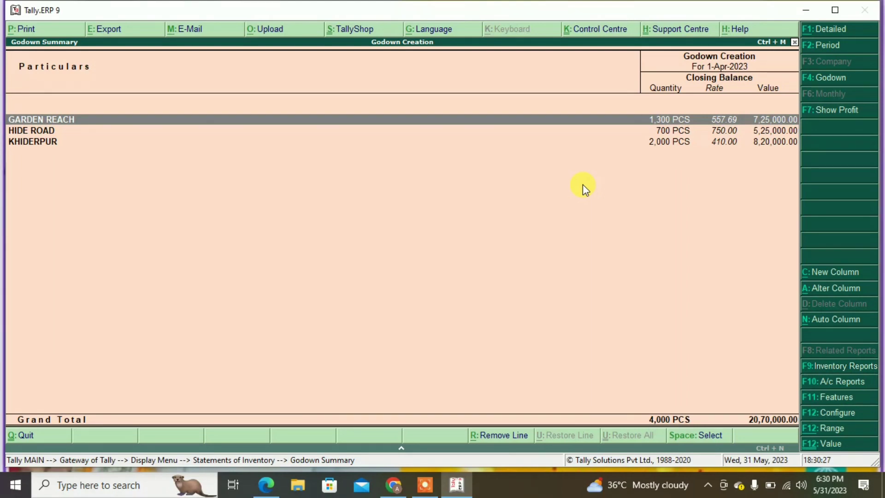
Step: Expand GARDEN REACH and its GARMENTS group down to the individual stock items
key(shift+Return)
key(Down)
key(shift+Return)
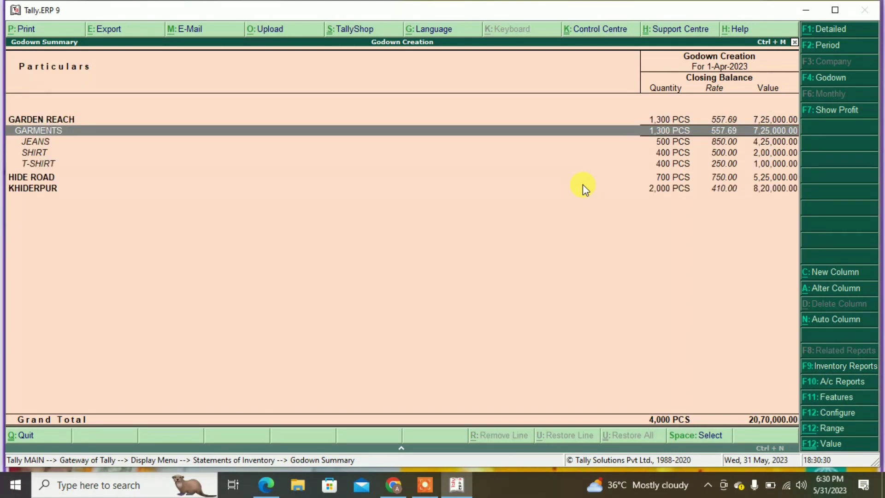
Step: Expand HIDE ROAD and its GARMENTS group to check the transferred stock items
key(Down)
key(Down)
key(Down)
key(Down)
key(shift+Return)
key(Down)
key(Down)
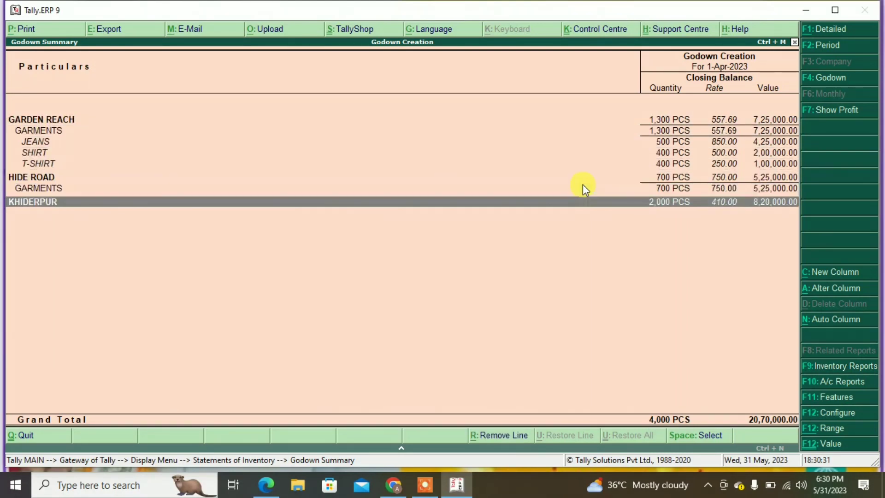
key(Up)
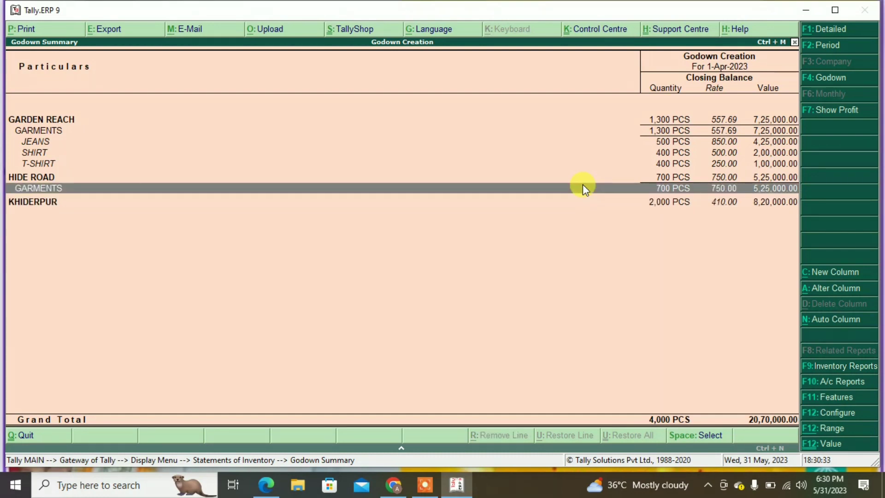
key(shift+Return)
Step: Expand KHIDERPUR and its GARMENTS group to compare its stock items with the other godowns
key(Down)
key(Down)
key(Down)
key(shift+Return)
key(Down)
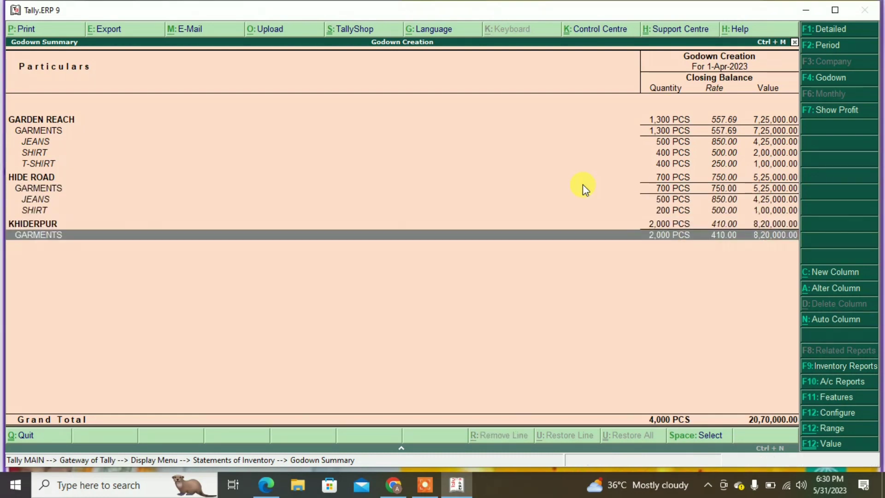
key(shift+Return)
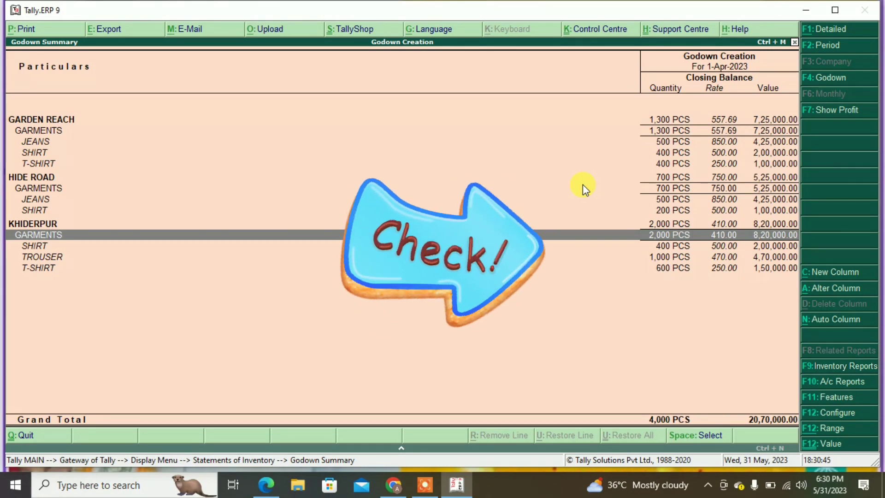
Step: Close the Godown Summary and go back to the Display Menu
key(Escape)
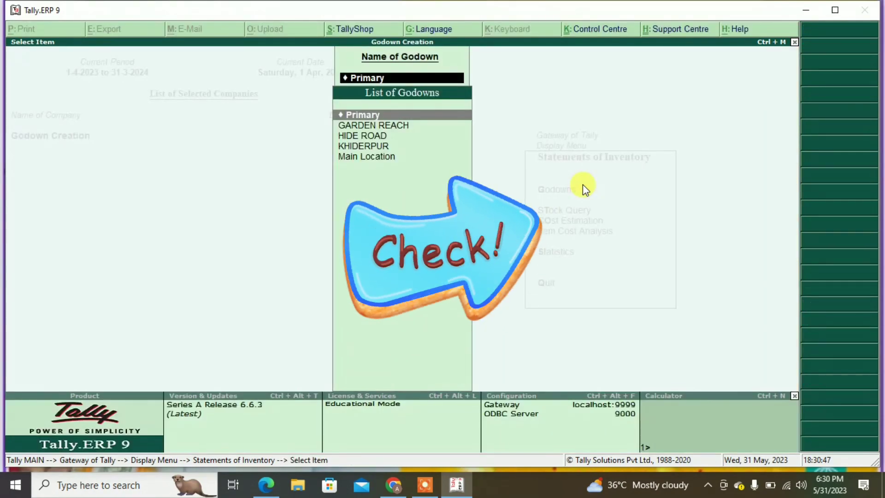
key(Escape)
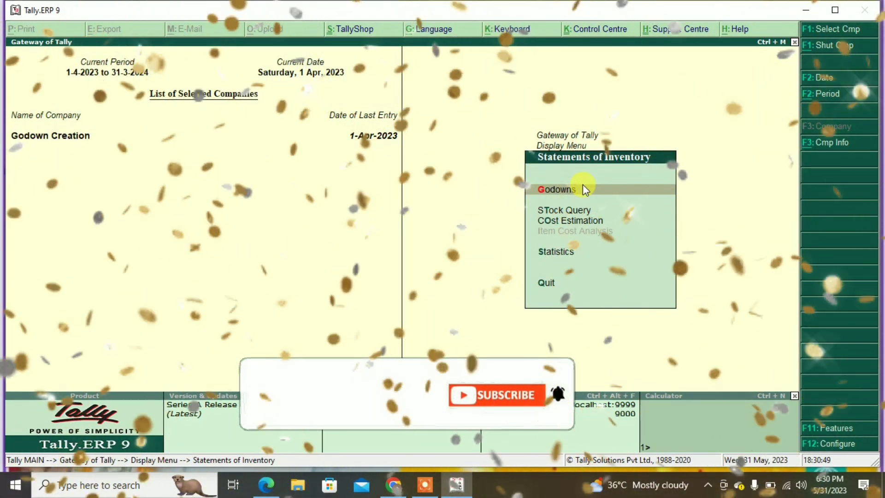
key(Escape)
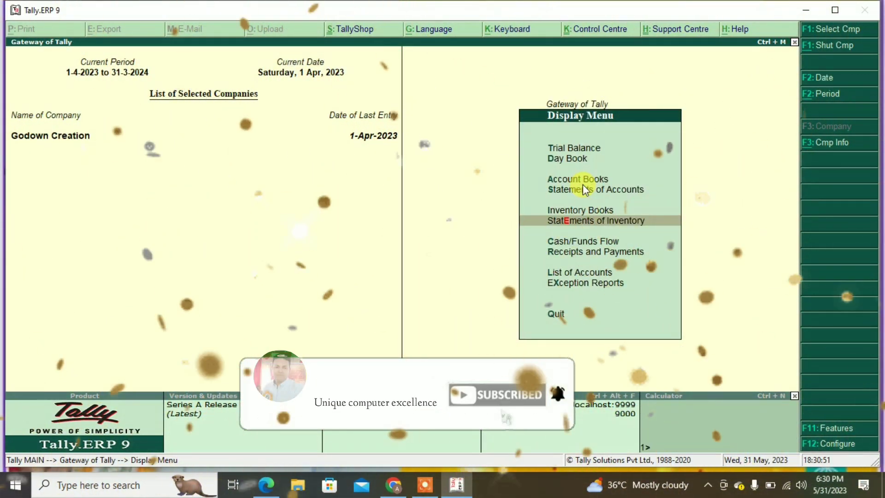